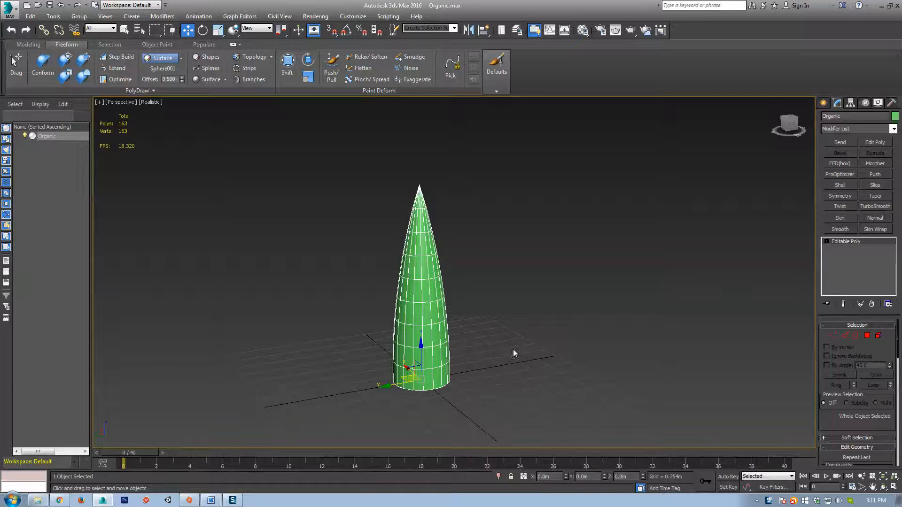
# Step: Reset the organic mesh's transforms with Reset XForm and convert it to Editable Poly
pyautogui.keyDown('alt'); pyautogui.moveTo(513, 348); pyautogui.dragTo(454, 288, button='middle'); pyautogui.keyUp('alt')
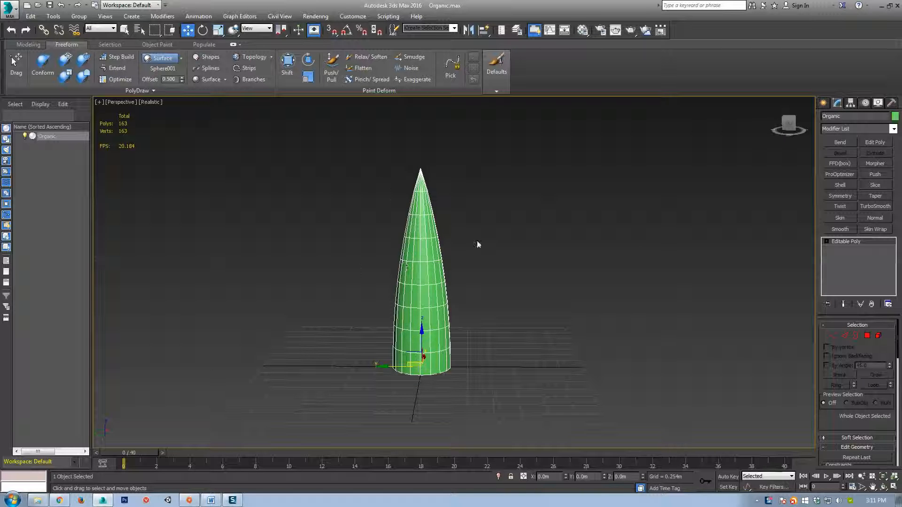
pyautogui.scroll(4, 410, 325)
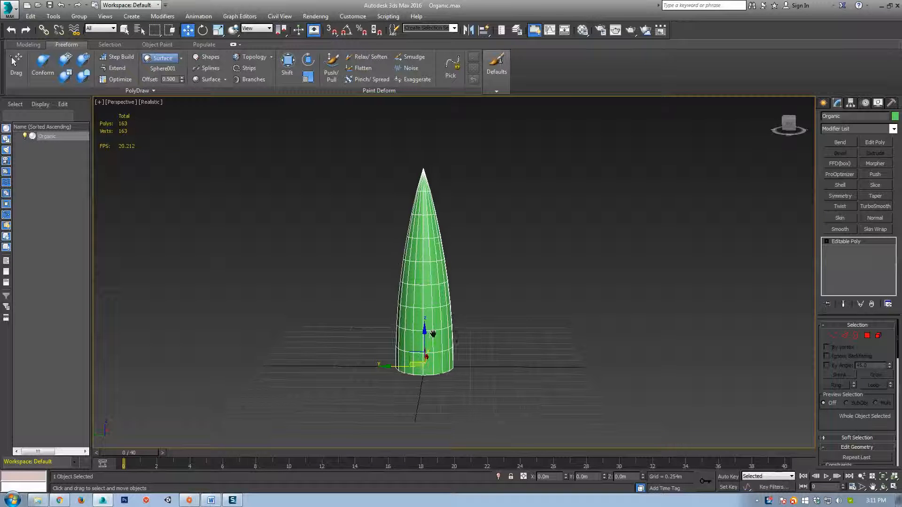
pyautogui.scroll(-3, 411, 325)
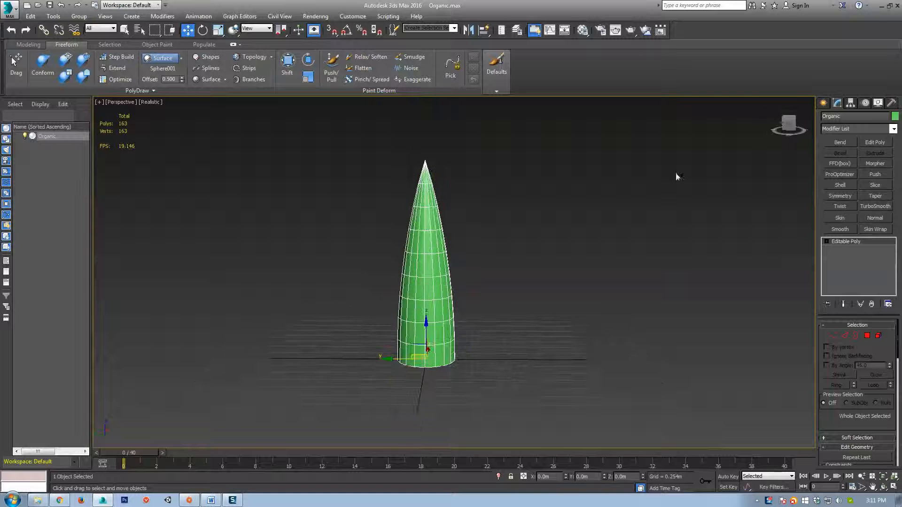
pyautogui.keyDown('alt'); pyautogui.moveTo(339, 317); pyautogui.dragTo(377, 323, button='middle'); pyautogui.keyUp('alt')
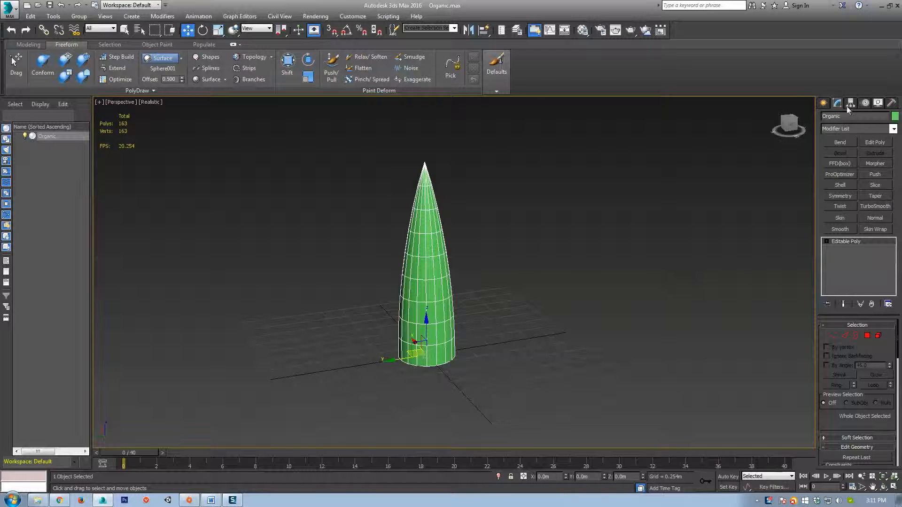
pyautogui.click(891, 102)
pyautogui.click(858, 219)
pyautogui.rightClick(555, 228)
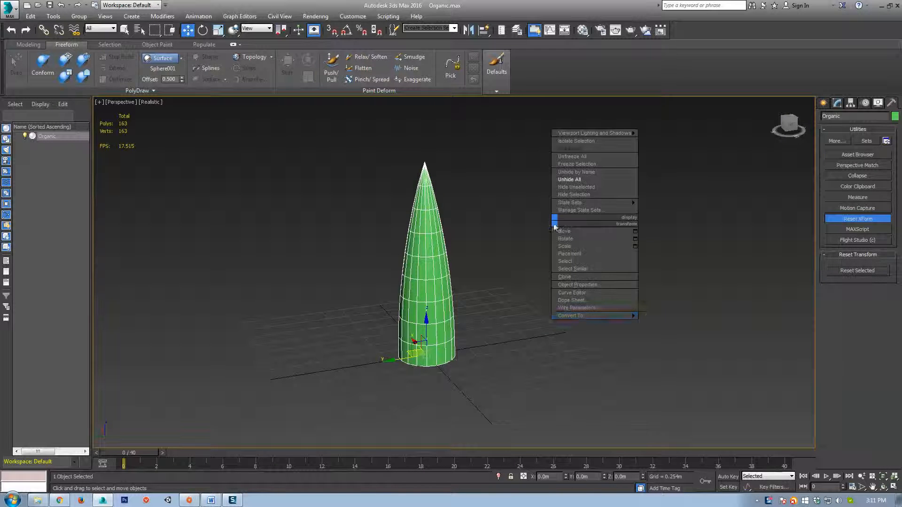
pyautogui.click(687, 323)
# Step: Create a Dummy helper on the ground grid beside the organic mesh
pyautogui.keyDown('alt'); pyautogui.moveTo(481, 278); pyautogui.dragTo(517, 296, button='middle'); pyautogui.keyUp('alt')
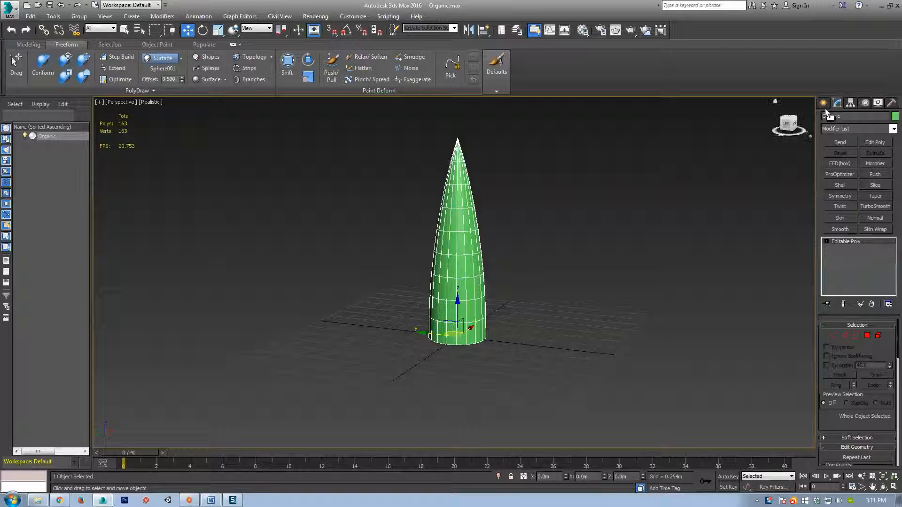
pyautogui.keyDown('alt'); pyautogui.moveTo(503, 246); pyautogui.dragTo(430, 266, button='middle'); pyautogui.keyUp('alt')
pyautogui.keyDown('alt'); pyautogui.moveTo(338, 283); pyautogui.dragTo(394, 278, button='middle'); pyautogui.keyUp('alt')
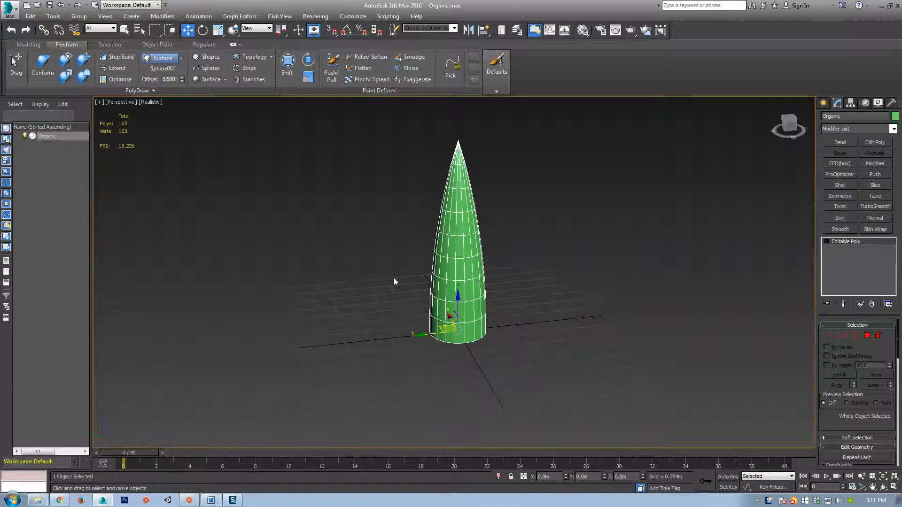
pyautogui.click(823, 102)
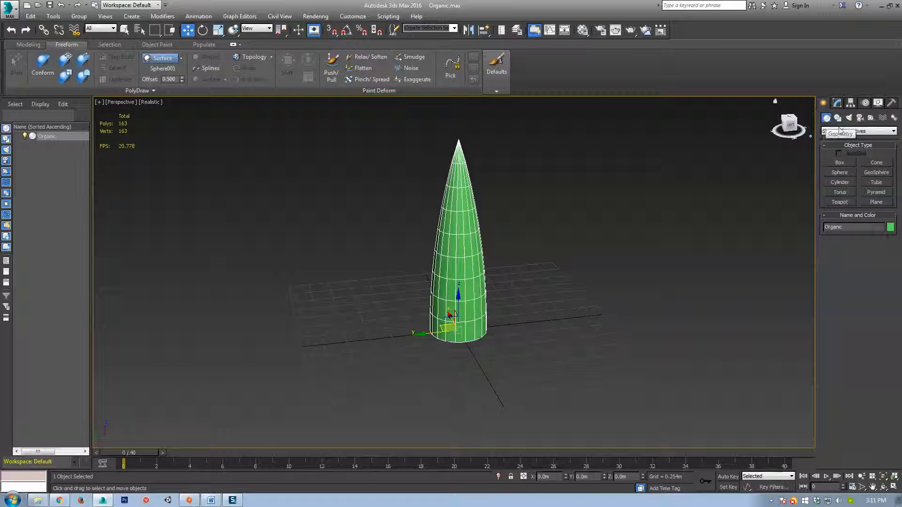
pyautogui.click(870, 118)
pyautogui.click(836, 164)
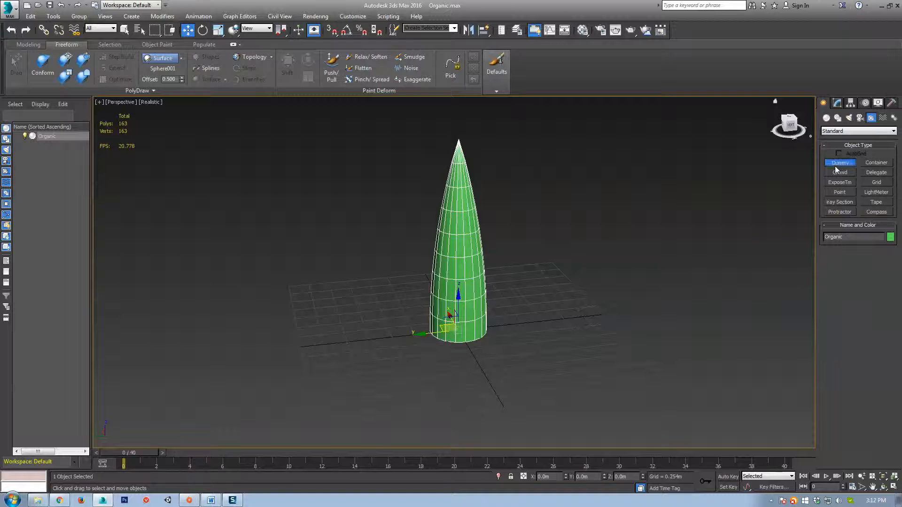
pyautogui.moveTo(580, 316); pyautogui.dragTo(573, 328)
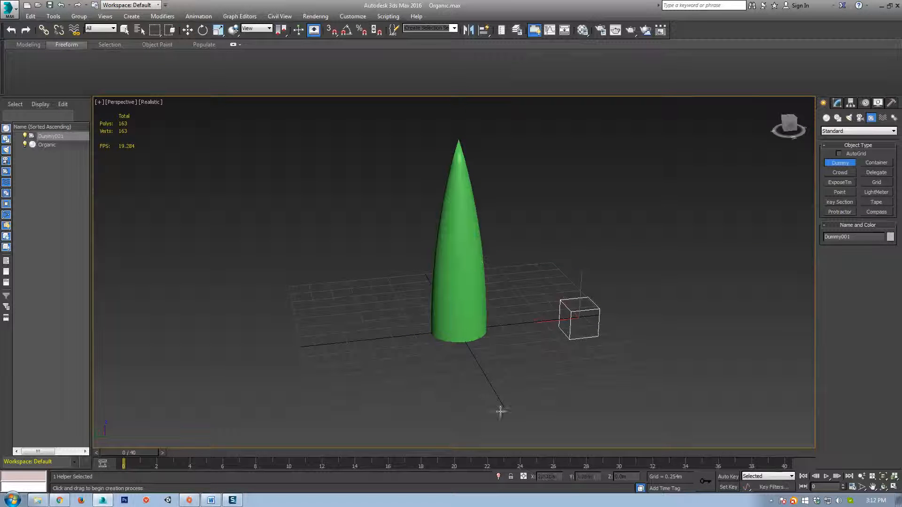
# Step: Move the dummy to the world origin at 0 on X and Y and rename it b_root
pyautogui.press('w')
pyautogui.rightClick(565, 476)
pyautogui.rightClick(605, 476)
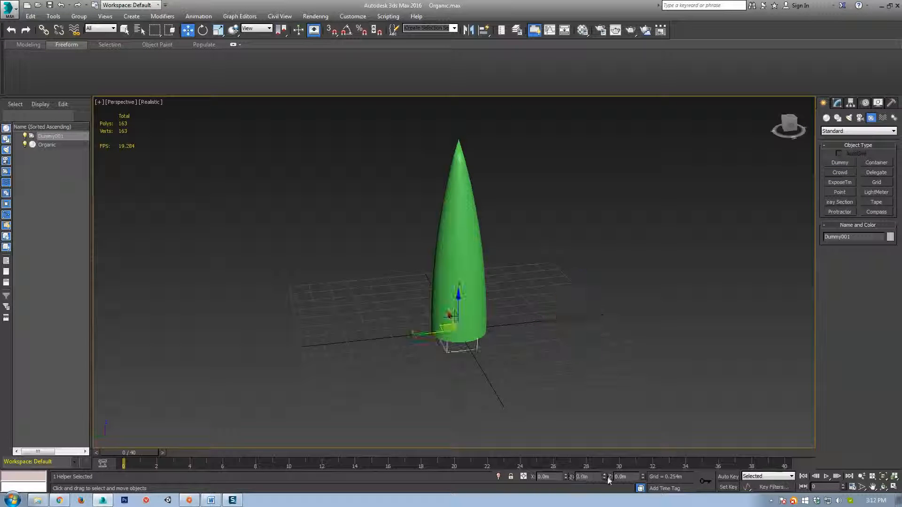
pyautogui.click(837, 103)
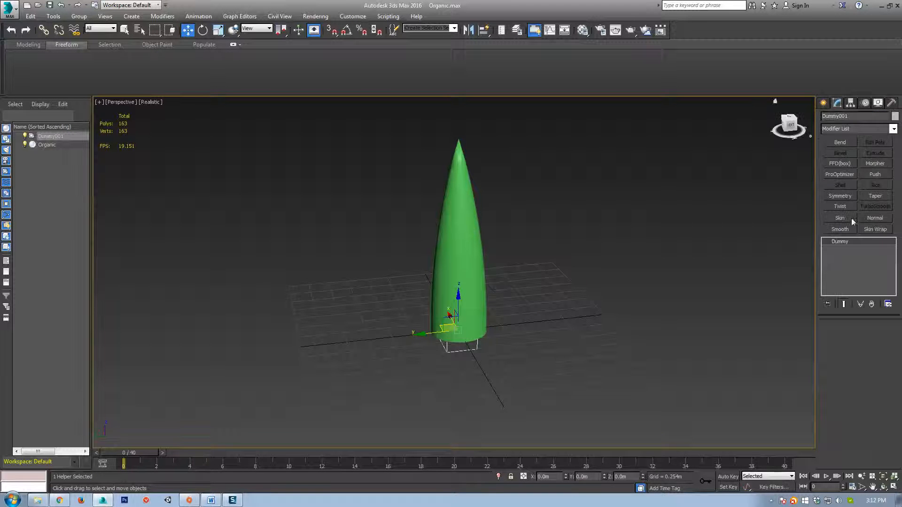
pyautogui.moveTo(850, 115); pyautogui.dragTo(749, 120)
pyautogui.write('b_root')
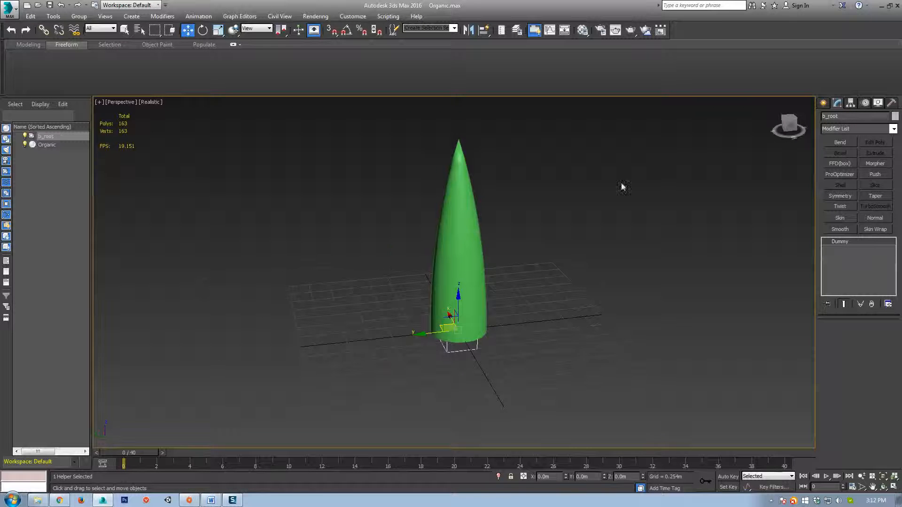
# Step: Set the viewport to a wireframe Front view that frames the whole mesh and the root dummy
pyautogui.scroll(2, 521, 282)
pyautogui.keyDown('alt'); pyautogui.moveTo(459, 331); pyautogui.dragTo(526, 387, button='middle'); pyautogui.keyUp('alt')
pyautogui.moveTo(517, 273); pyautogui.dragTo(482, 310, button='middle')
pyautogui.press('f')
pyautogui.press('z')
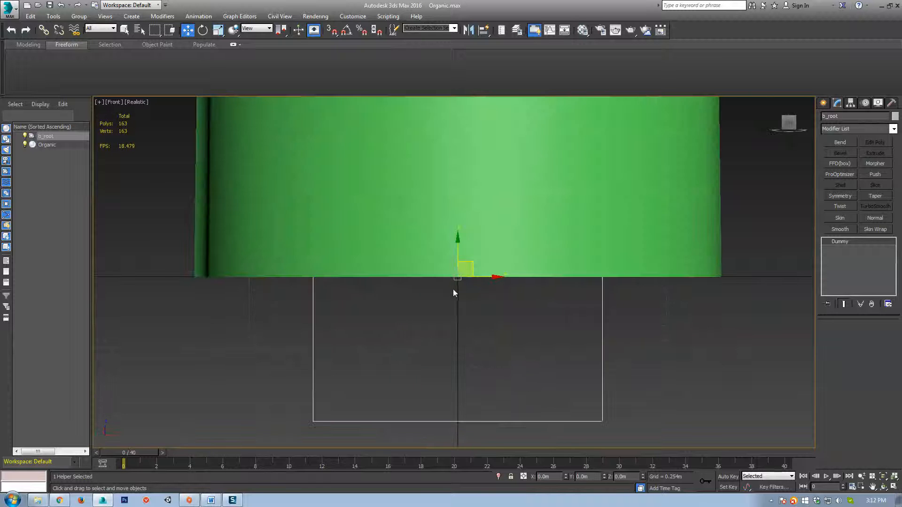
pyautogui.scroll(-3, 453, 293)
pyautogui.moveTo(517, 243); pyautogui.dragTo(478, 366, button='middle')
pyautogui.scroll(-4, 477, 364)
pyautogui.press('F3')
pyautogui.moveTo(487, 267); pyautogui.dragTo(477, 267, button='middle')
pyautogui.scroll(1, 460, 278)
pyautogui.moveTo(447, 302); pyautogui.dragTo(441, 273, button='middle')
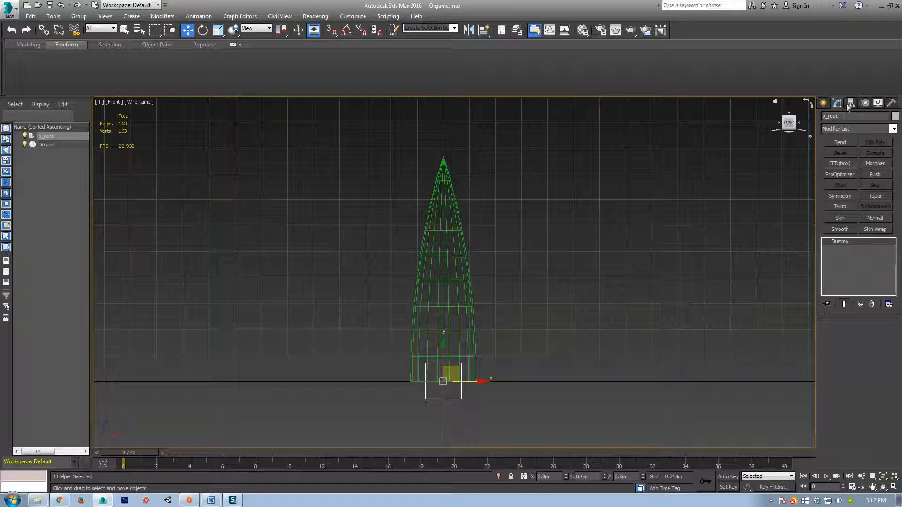
# Step: Draw a zigzag practice chain of six bones plus an end nub beside the mesh with the Bones tool
pyautogui.click(823, 103)
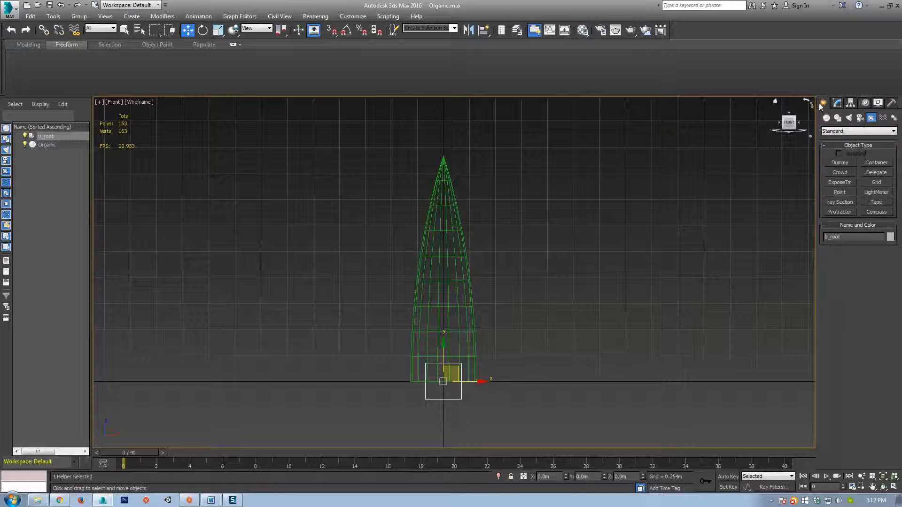
pyautogui.click(894, 118)
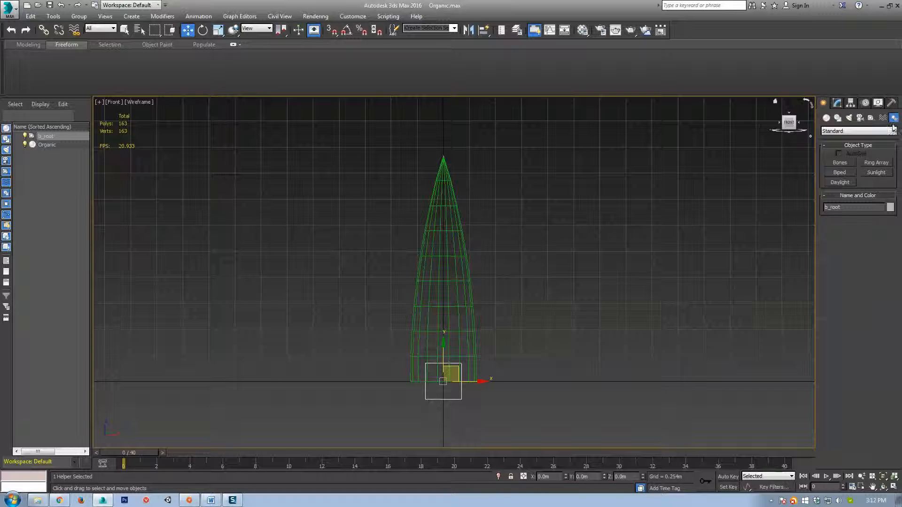
pyautogui.click(840, 163)
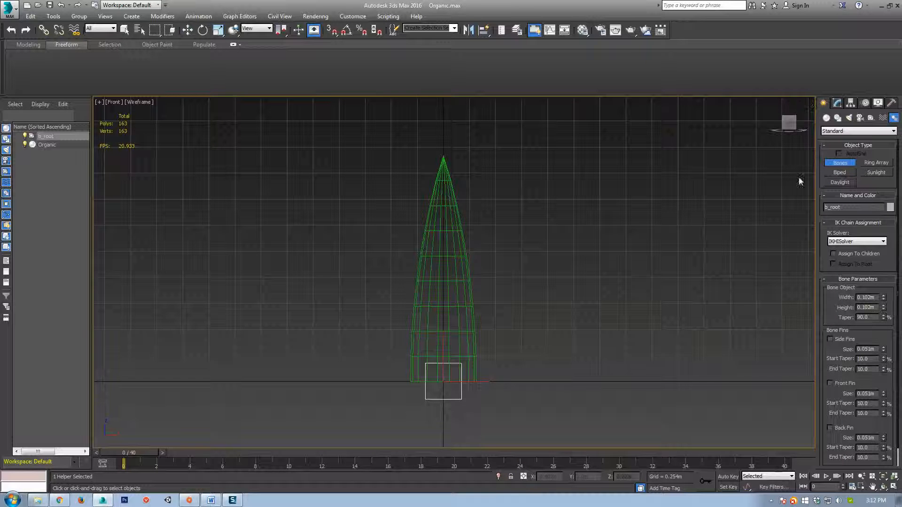
pyautogui.moveTo(418, 409); pyautogui.dragTo(431, 373, button='middle')
pyautogui.scroll(2, 513, 346)
pyautogui.scroll(-2, 514, 347)
pyautogui.moveTo(675, 348); pyautogui.dragTo(530, 367, button='middle')
pyautogui.click(419, 358)
pyautogui.click(424, 262)
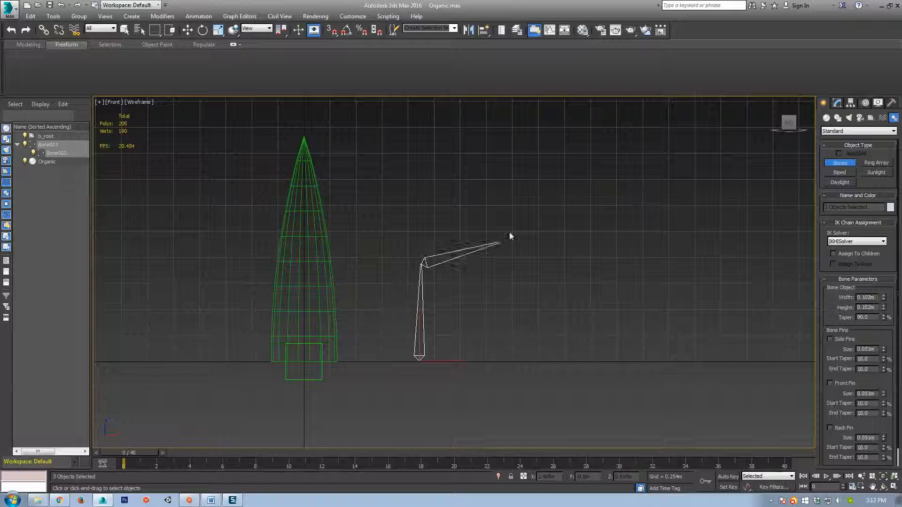
pyautogui.click(530, 202)
pyautogui.click(589, 260)
pyautogui.click(536, 363)
pyautogui.click(697, 316)
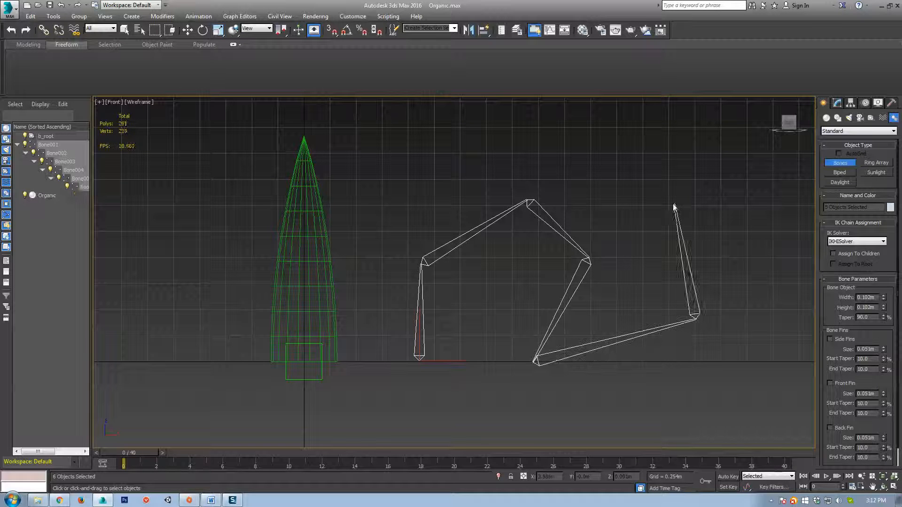
pyautogui.click(675, 205)
pyautogui.rightClick(770, 274)
# Step: Rotate the fourth and fifth bones of the practice chain to test how their child bones follow
pyautogui.moveTo(714, 363); pyautogui.dragTo(626, 356, button='middle')
pyautogui.press('e')
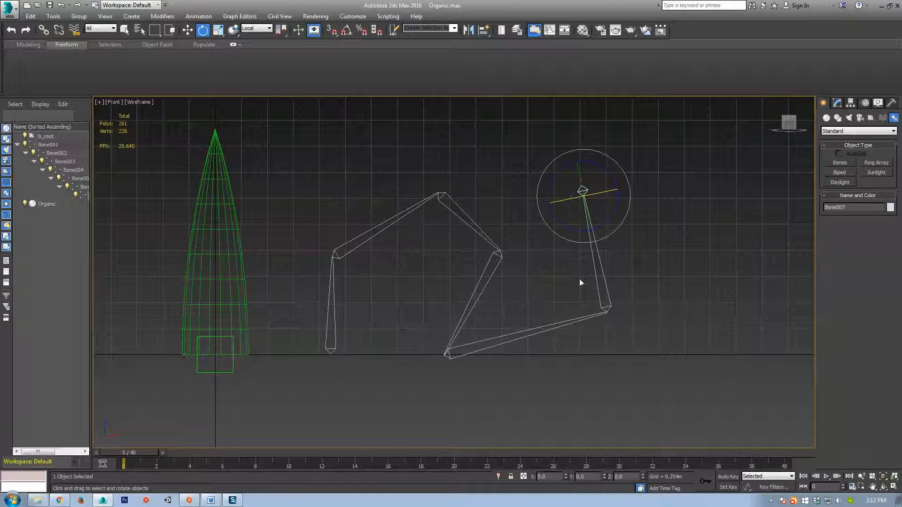
pyautogui.click(604, 302)
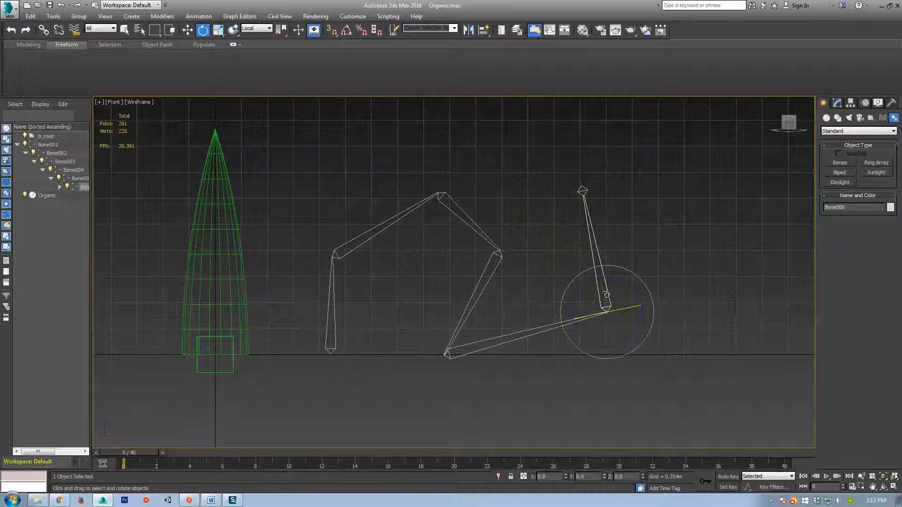
pyautogui.click(474, 300)
pyautogui.moveTo(538, 245); pyautogui.dragTo(588, 249)
pyautogui.click(588, 249)
pyautogui.click(594, 250)
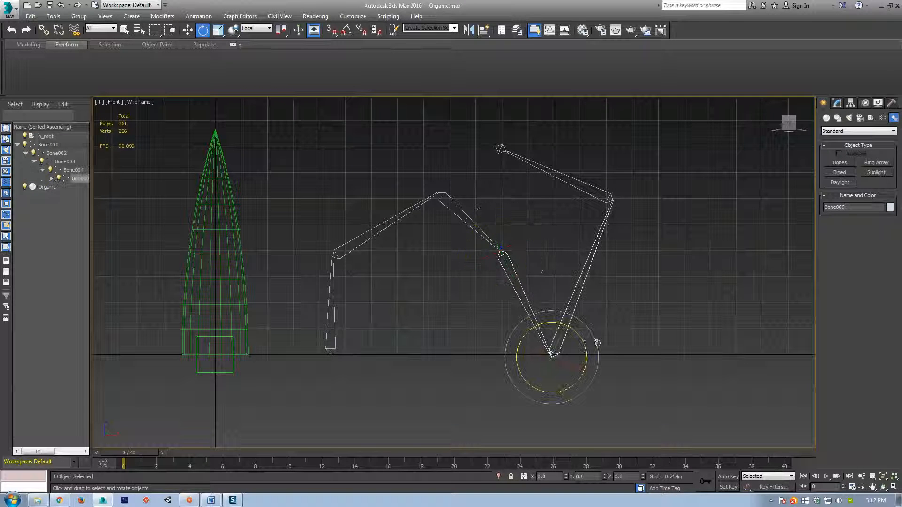
pyautogui.moveTo(584, 347); pyautogui.dragTo(436, 282)
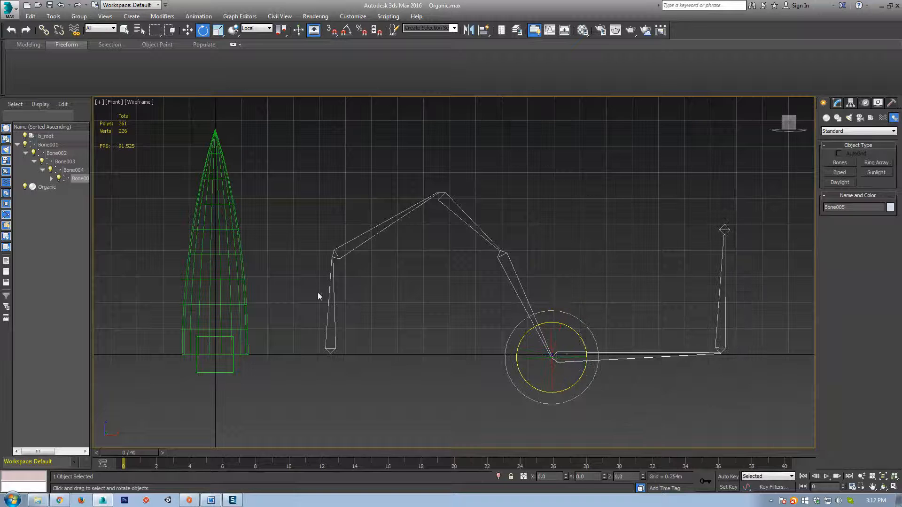
# Step: Try rotating the practice chain's first bone, undo that rotation and clear the selection
pyautogui.click(331, 290)
pyautogui.click(335, 289)
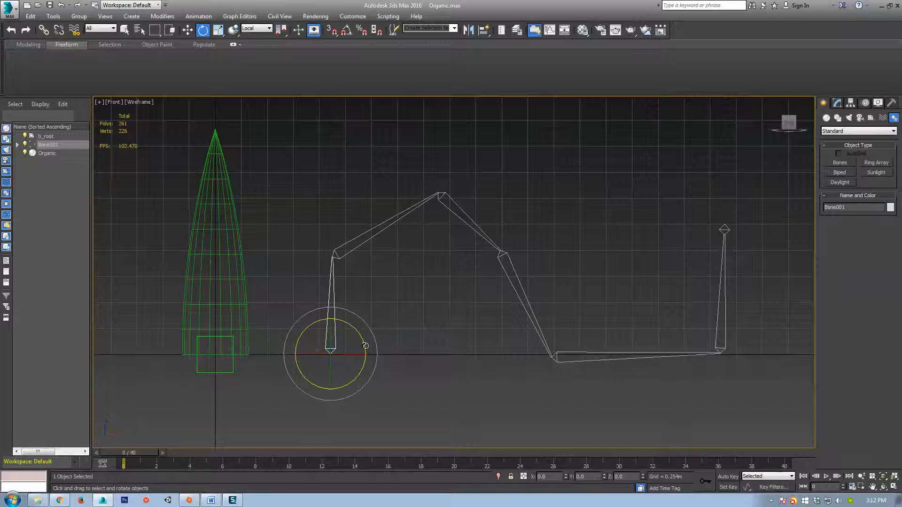
pyautogui.moveTo(365, 336); pyautogui.dragTo(415, 280)
pyautogui.hotkey('ctrl', 'z')
pyautogui.click(500, 326)
# Step: Delete the entire practice bone chain beside the mesh
pyautogui.moveTo(690, 256); pyautogui.dragTo(687, 255, button='middle')
pyautogui.scroll(-2, 687, 254)
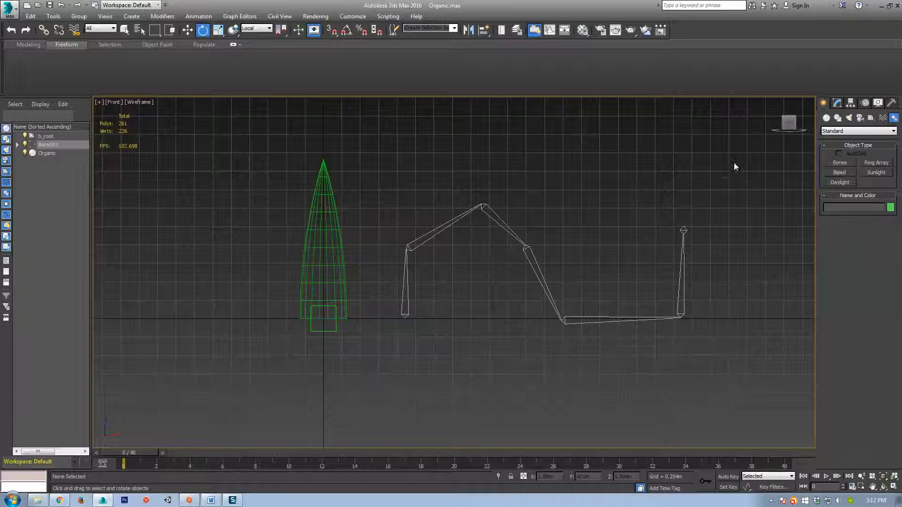
pyautogui.moveTo(748, 158); pyautogui.dragTo(393, 390)
pyautogui.press('Delete')
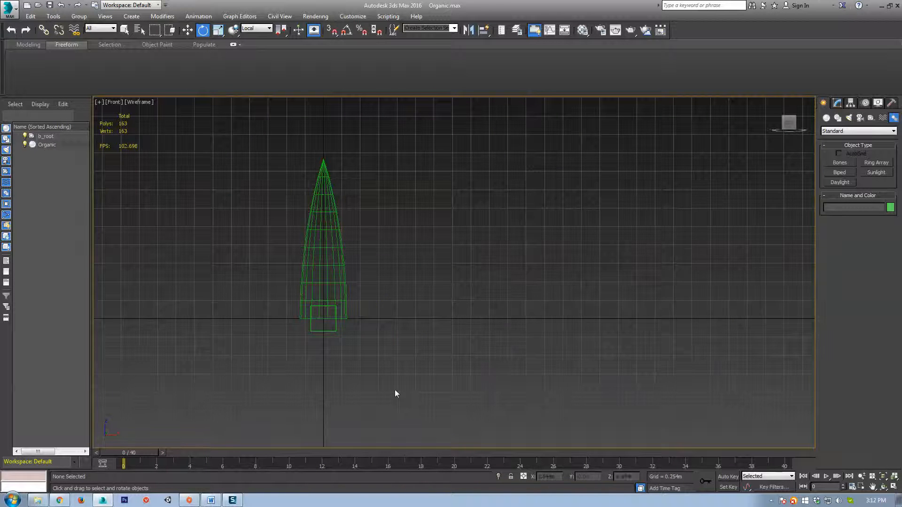
# Step: Draw a straight chain of seven bones plus an end nub from the mesh's base centre to its tip with the Bones tool
pyautogui.scroll(3, 374, 343)
pyautogui.click(851, 163)
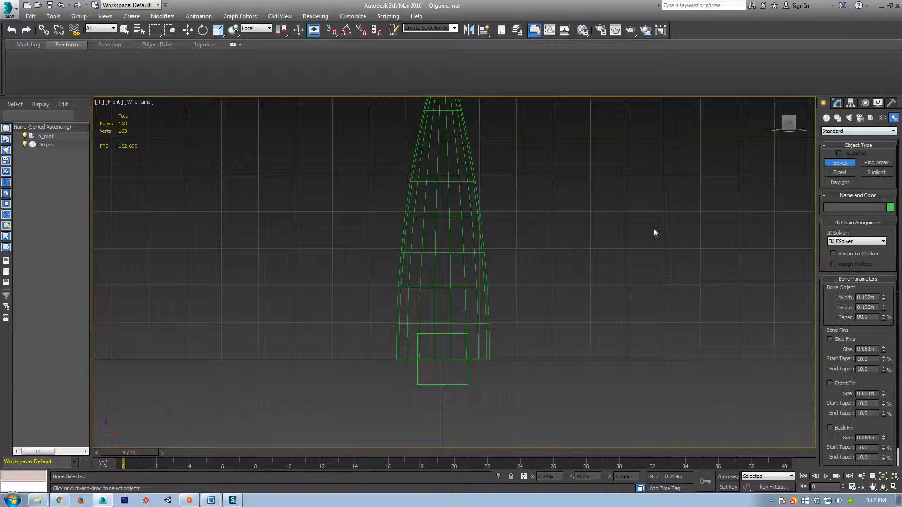
pyautogui.moveTo(488, 237); pyautogui.dragTo(464, 281, button='middle')
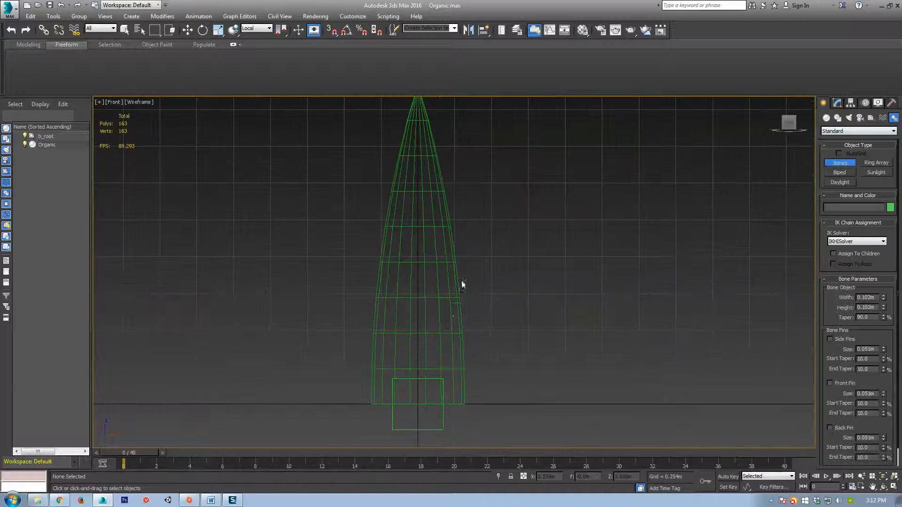
pyautogui.click(417, 403)
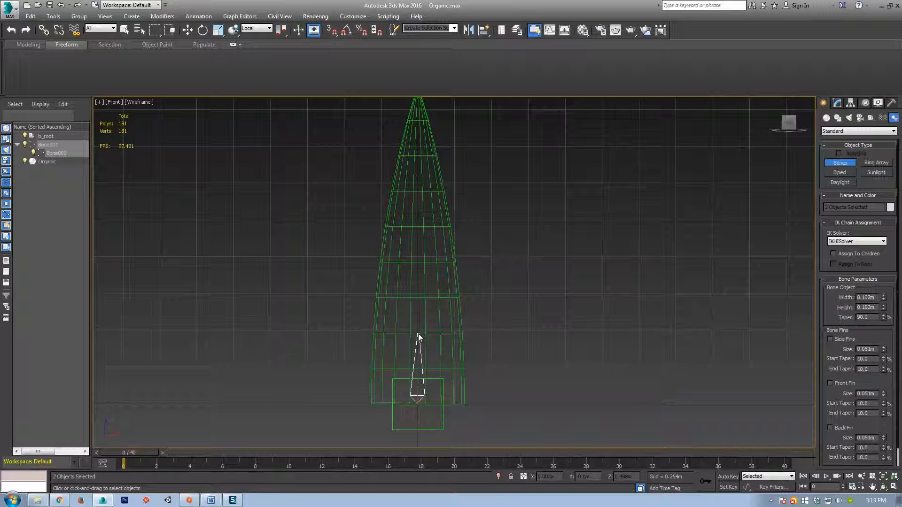
pyautogui.click(419, 331)
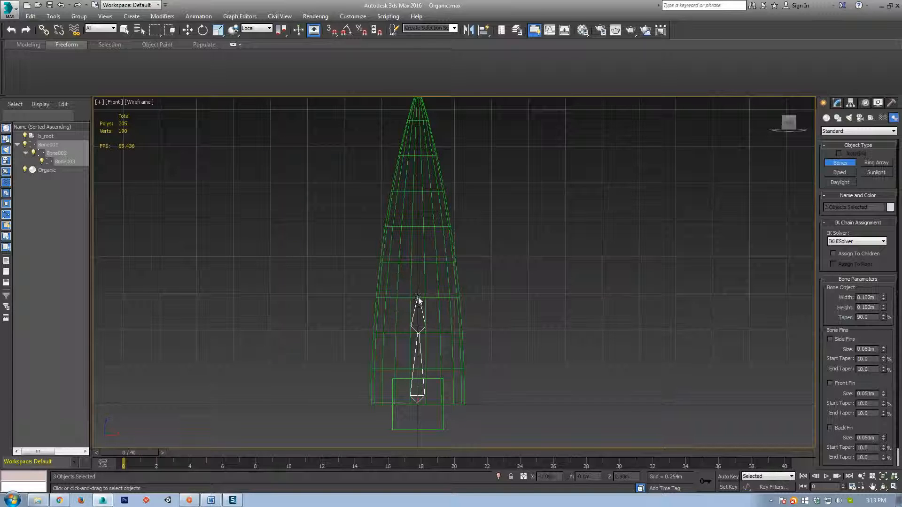
pyautogui.click(418, 256)
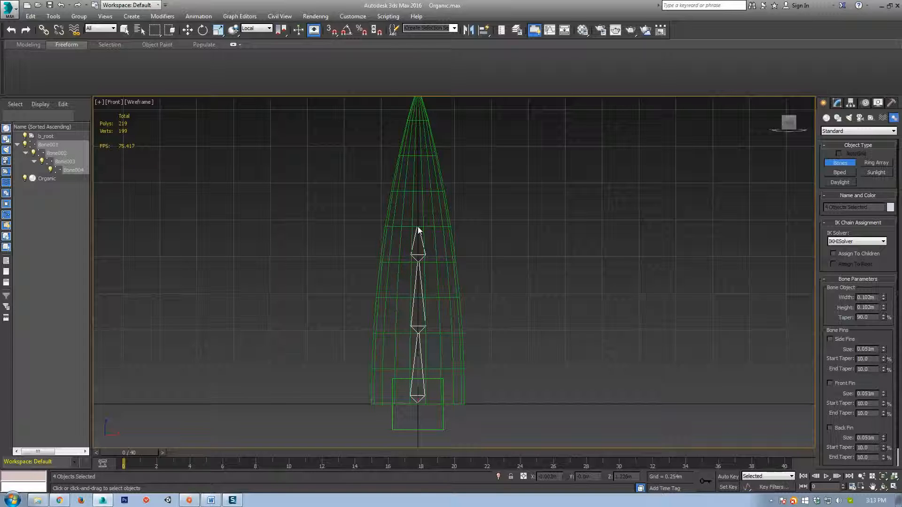
pyautogui.click(418, 217)
pyautogui.click(418, 185)
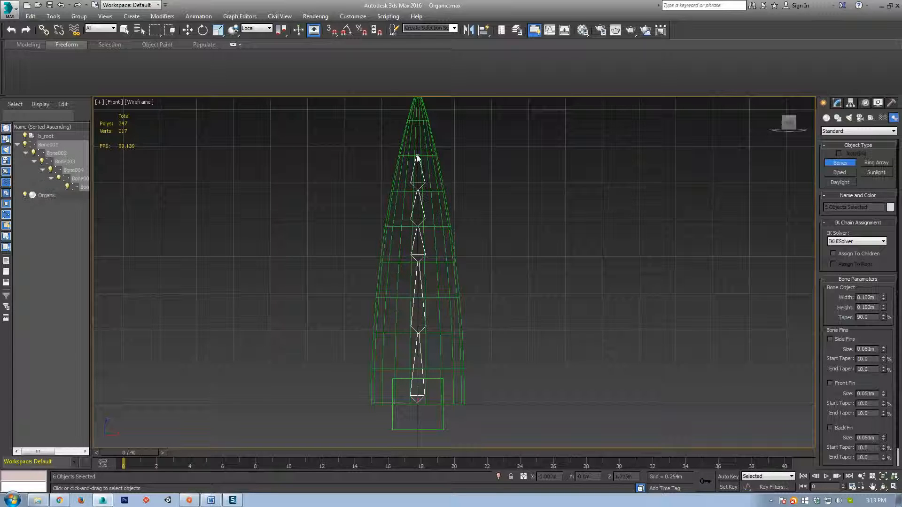
pyautogui.click(418, 160)
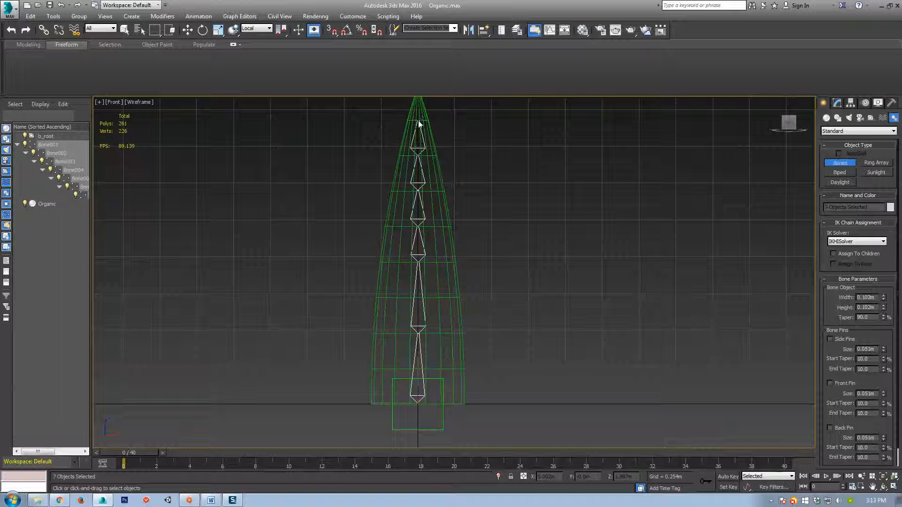
pyautogui.moveTo(418, 121); pyautogui.dragTo(416, 188, button='middle')
pyautogui.click(416, 152)
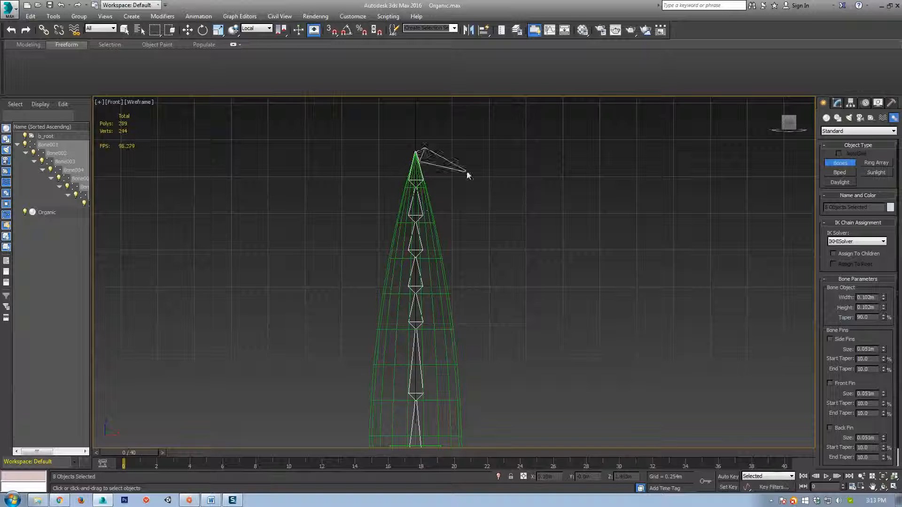
pyautogui.rightClick(466, 170)
pyautogui.scroll(-3, 559, 272)
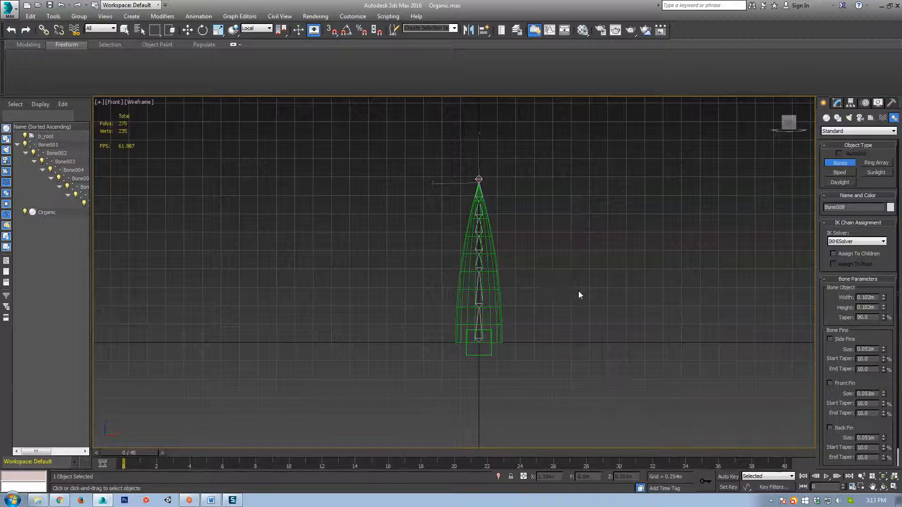
# Step: Try moving the root dummy to test whether the bone chain follows it, and undo the move
pyautogui.scroll(2, 505, 266)
pyautogui.press('w')
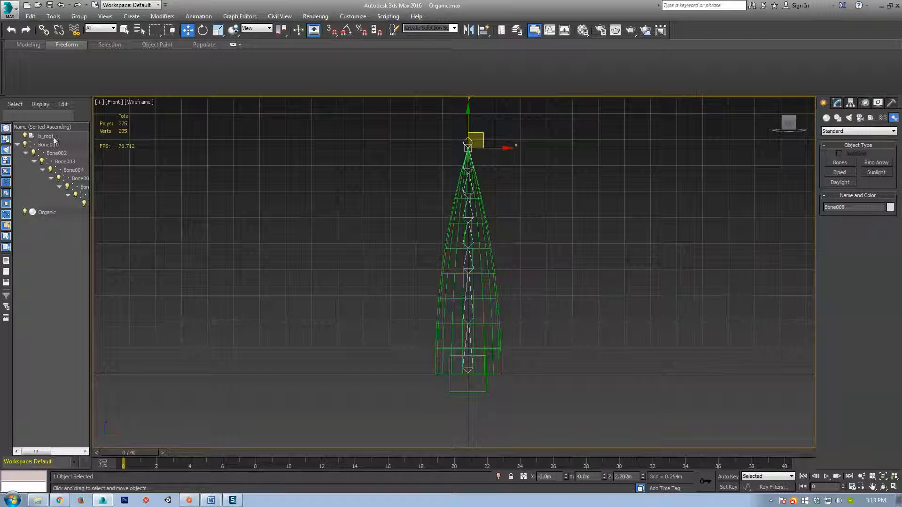
pyautogui.click(478, 356)
pyautogui.moveTo(483, 363); pyautogui.dragTo(488, 337)
pyautogui.hotkey('ctrl', 'z')
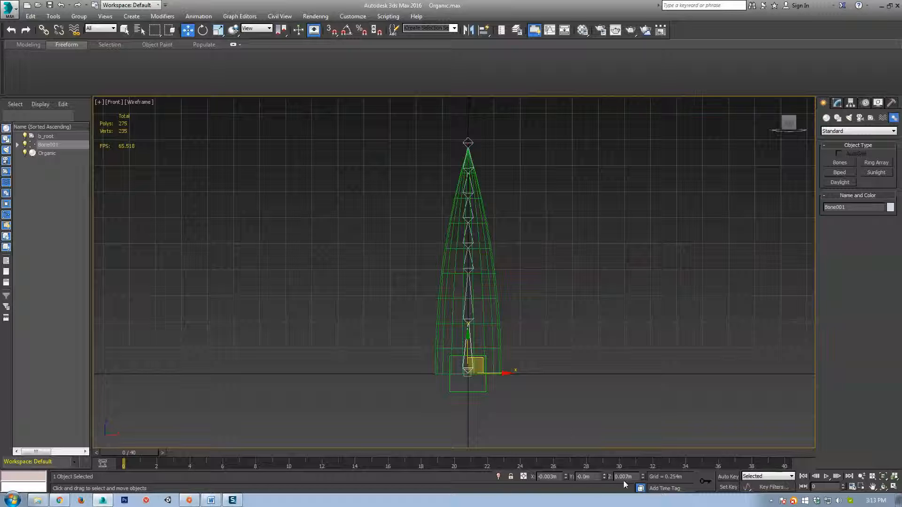
# Step: Reset the first bone's position coordinates to zero and link the bone to the b_root dummy as its parent
pyautogui.rightClick(604, 477)
pyautogui.rightClick(643, 476)
pyautogui.click(43, 31)
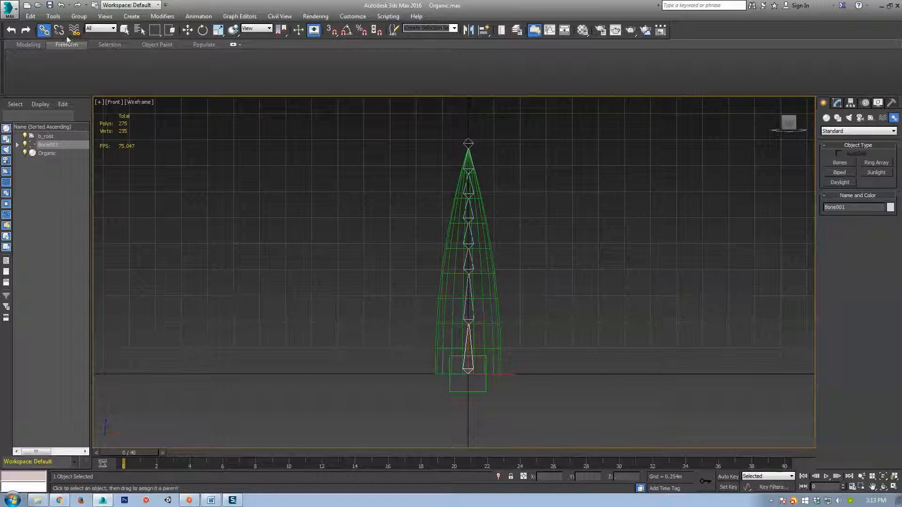
pyautogui.scroll(5, 464, 249)
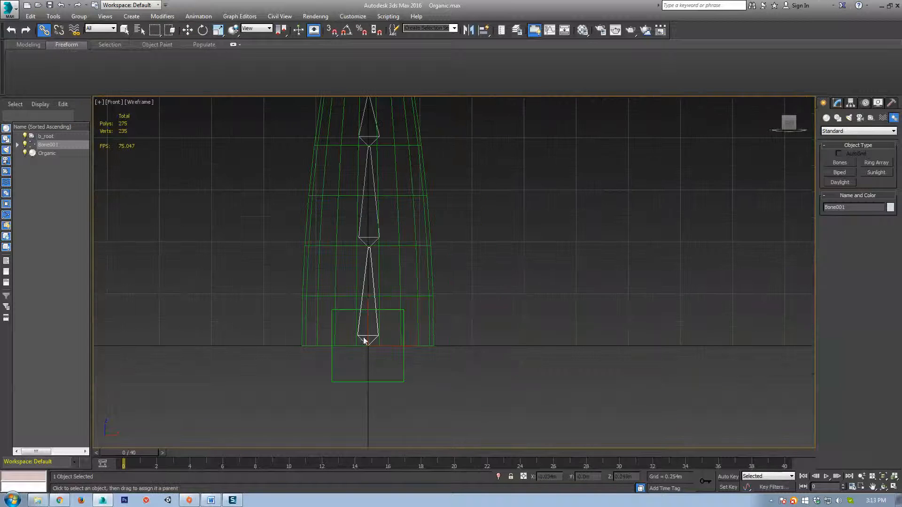
pyautogui.moveTo(371, 375); pyautogui.dragTo(373, 382)
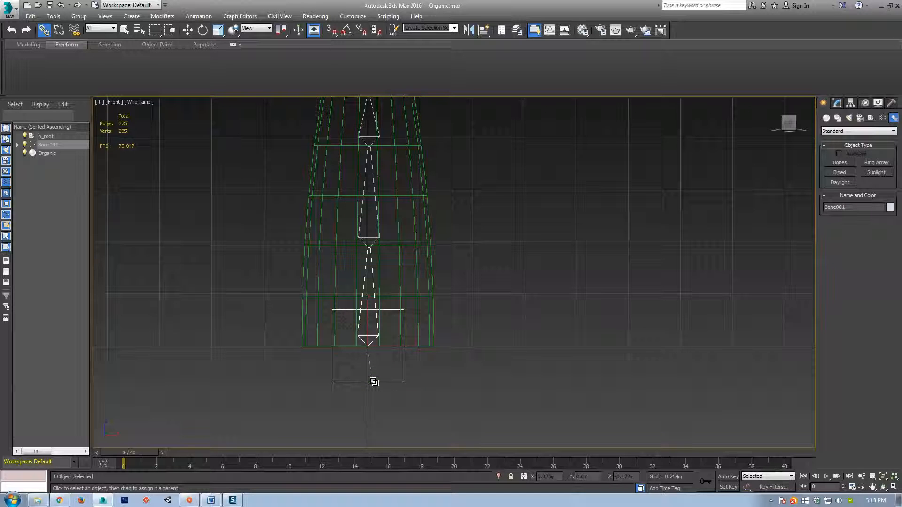
pyautogui.click(381, 381)
# Step: Try moving the b_root dummy to check how the linked bone chain behaves, and undo the move
pyautogui.press('w')
pyautogui.scroll(-4, 393, 383)
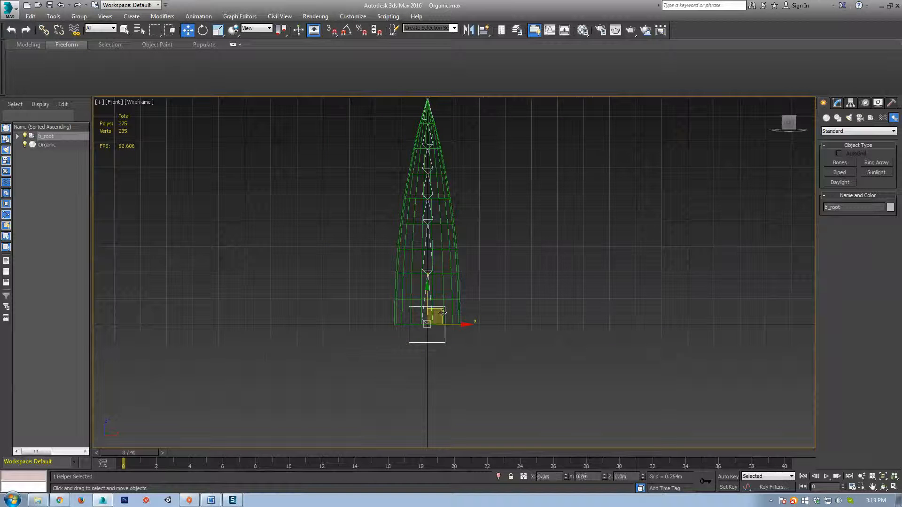
pyautogui.moveTo(444, 312)
pyautogui.mouseDown()
pyautogui.moveTo(613, 321)
pyautogui.moveTo(462, 310)
pyautogui.mouseUp()
pyautogui.hotkey('ctrl', 'z')
pyautogui.moveTo(588, 310); pyautogui.dragTo(585, 386, button='middle')
pyautogui.scroll(-2, 583, 384)
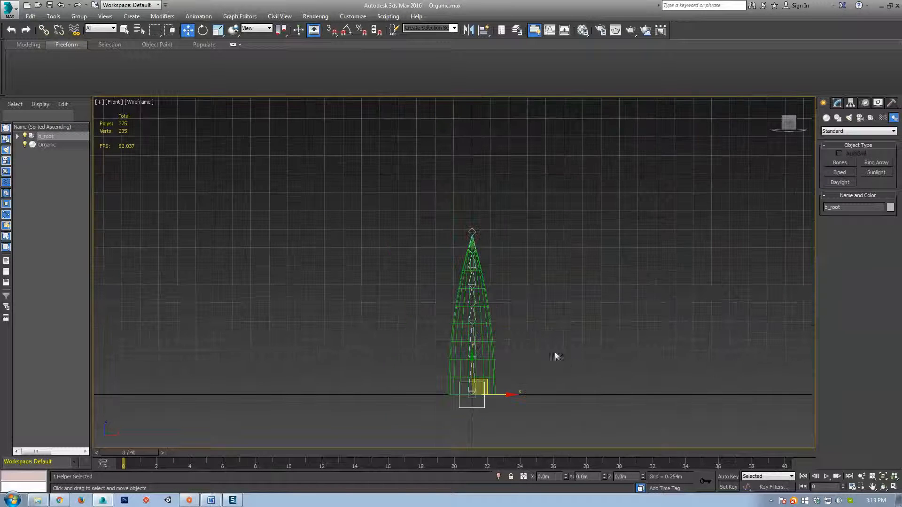
pyautogui.scroll(3, 527, 356)
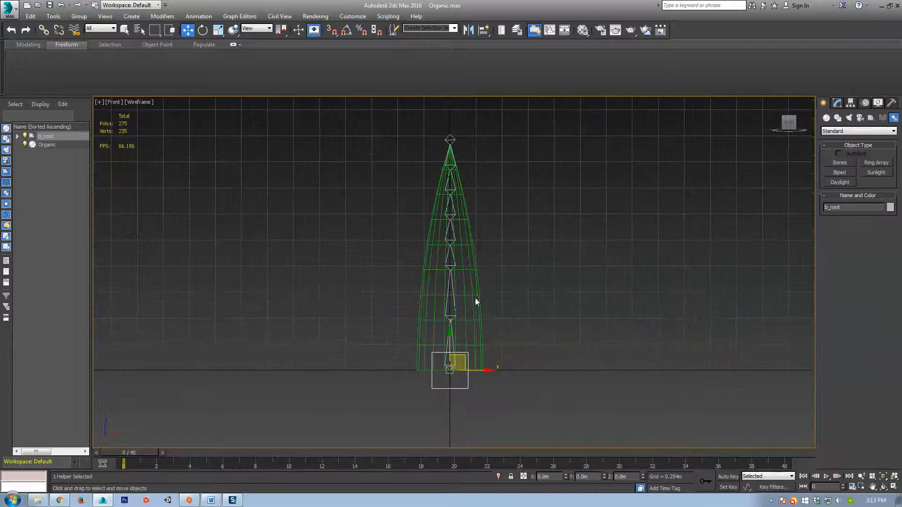
# Step: Select the Organic mesh and hide it to leave only the dummy and bone chain in view
pyautogui.click(475, 299)
pyautogui.click(478, 300)
pyautogui.rightClick(479, 301)
pyautogui.click(517, 272)
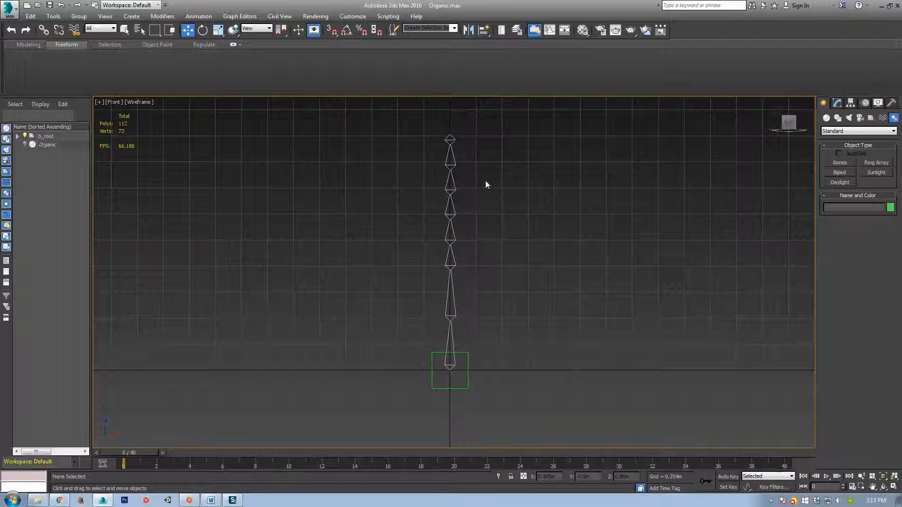
# Step: Try rotating the second bone alone and together with the bones above it, undoing each rotation
pyautogui.moveTo(482, 164); pyautogui.dragTo(421, 297)
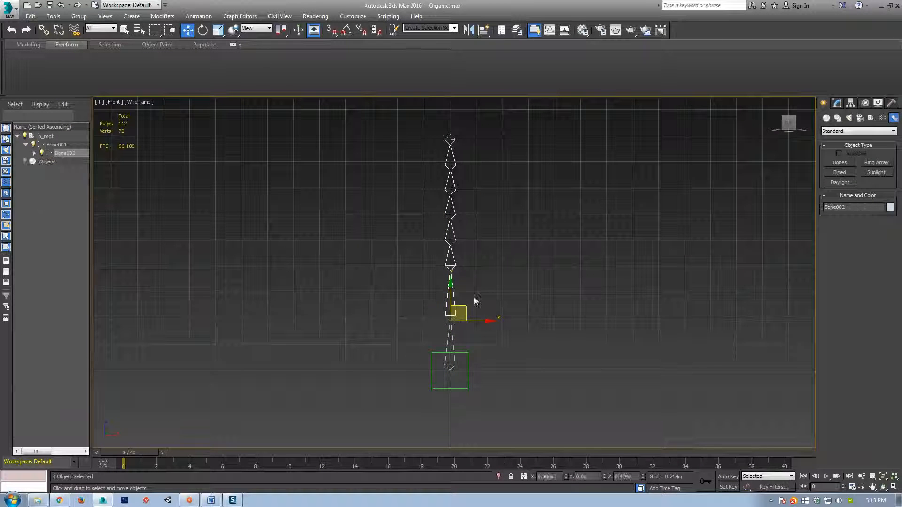
pyautogui.press('e')
pyautogui.moveTo(479, 298)
pyautogui.mouseDown()
pyautogui.moveTo(490, 322)
pyautogui.moveTo(477, 295)
pyautogui.mouseUp()
pyautogui.hotkey('ctrl', 'z')
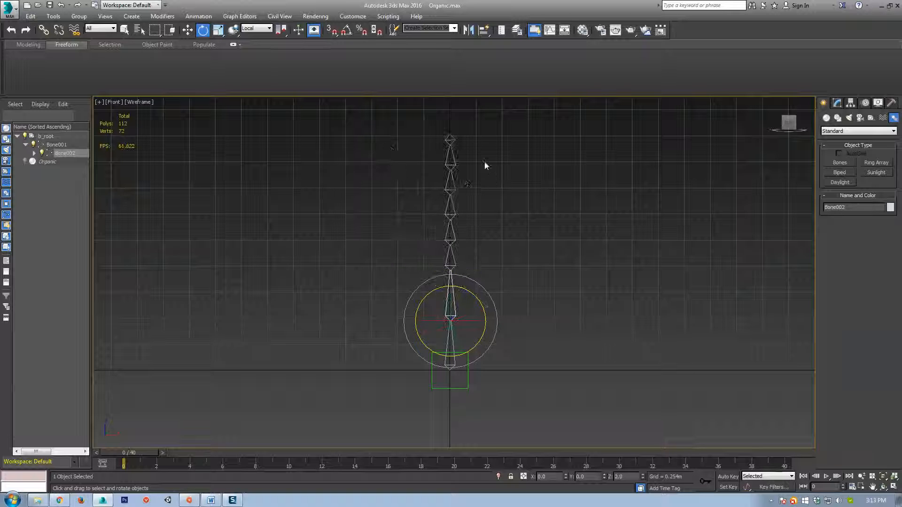
pyautogui.moveTo(479, 154); pyautogui.dragTo(485, 324)
pyautogui.hotkey('ctrl', 'z')
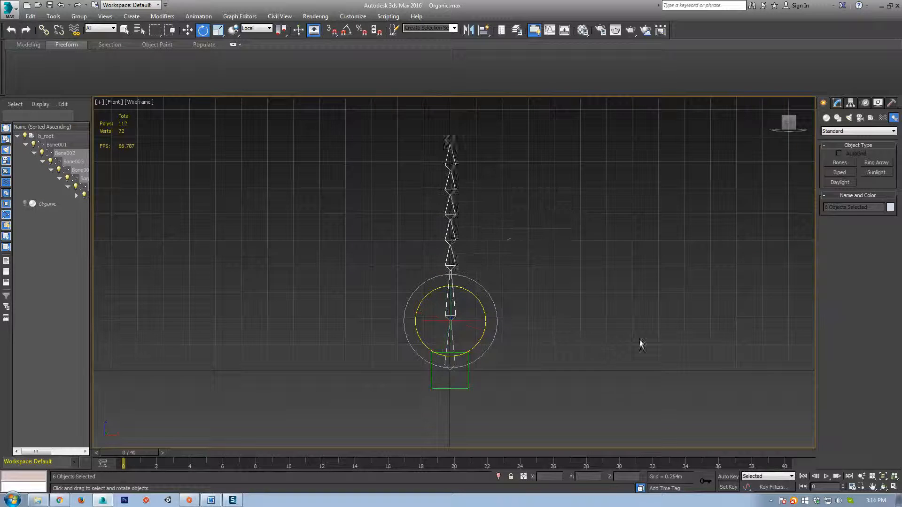
# Step: Undo the recent selection changes and the hiding of the Organic mesh
pyautogui.moveTo(528, 287); pyautogui.dragTo(526, 302, button='middle')
pyautogui.hotkey('ctrl', 'z')
pyautogui.hotkey('ctrl', 'z')
pyautogui.hotkey('ctrl', 'z')
pyautogui.hotkey('ctrl', 'z')
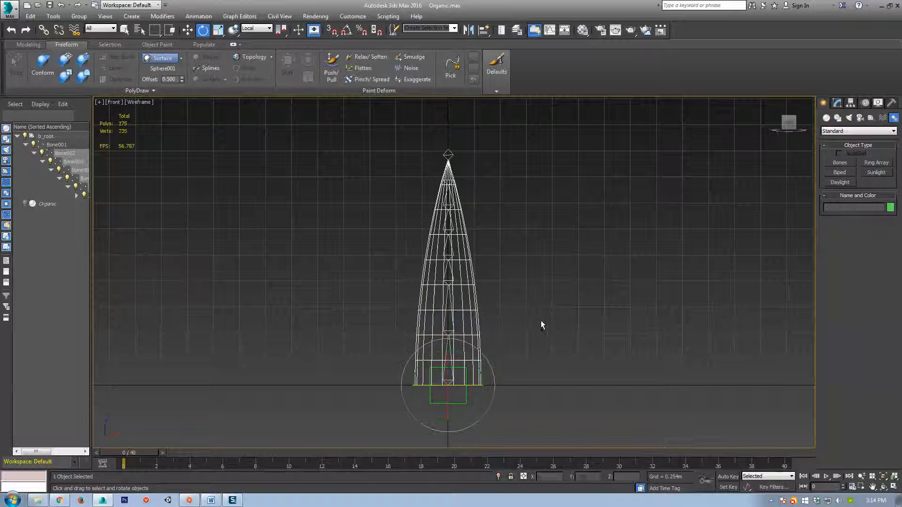
# Step: Examine how the bone chain sits inside the mesh in realistic shading and in wireframe display
pyautogui.press('F3')
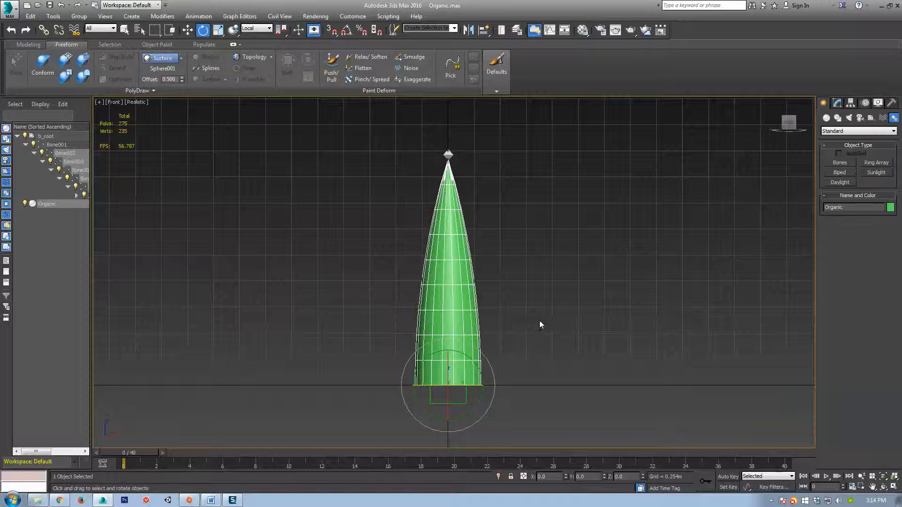
pyautogui.scroll(3, 523, 314)
pyautogui.press('F3')
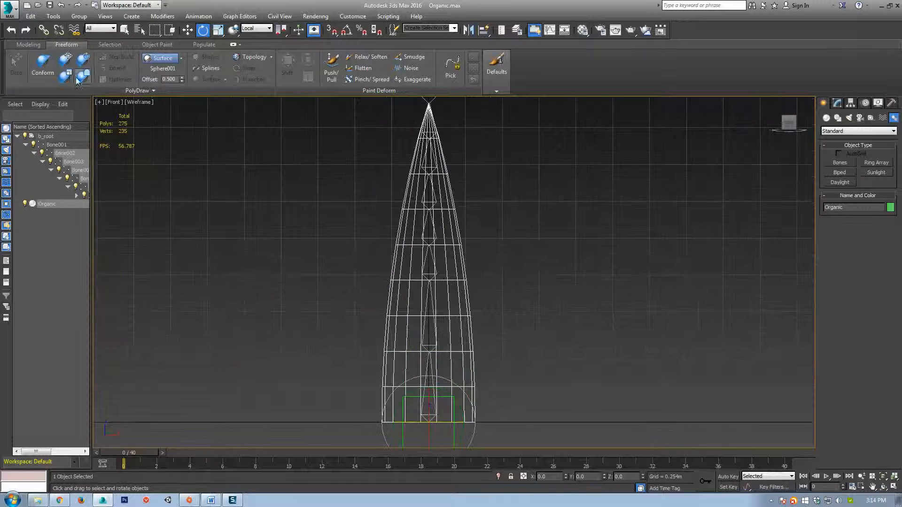
pyautogui.moveTo(491, 325); pyautogui.dragTo(486, 298, button='middle')
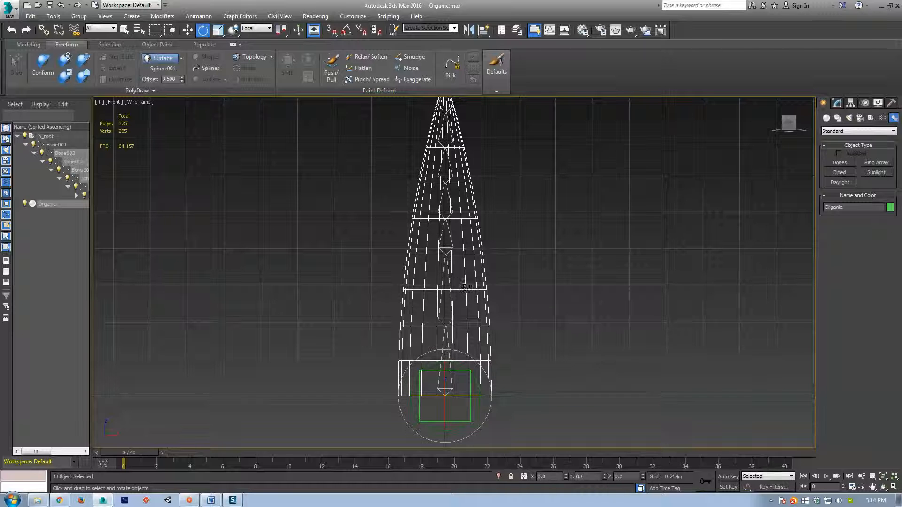
pyautogui.scroll(-3, 601, 312)
pyautogui.scroll(2, 557, 298)
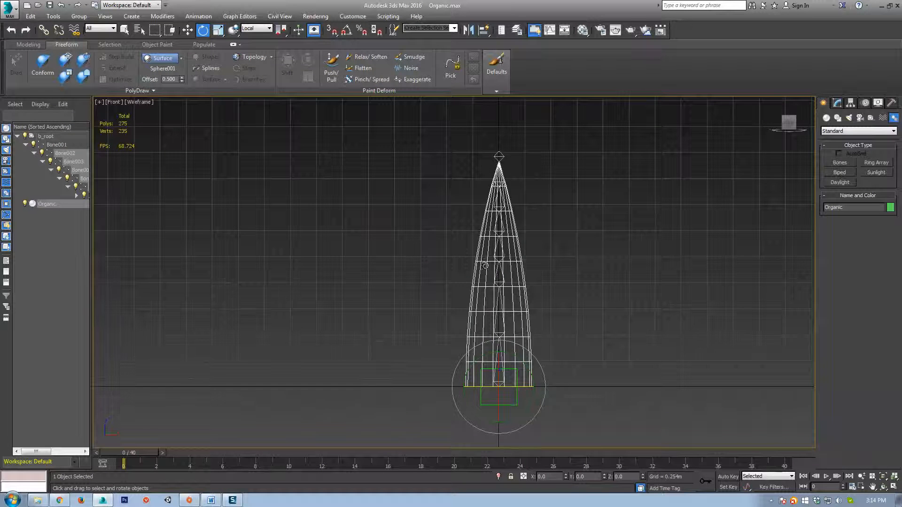
pyautogui.scroll(3, 521, 296)
# Step: Select the Organic mesh and apply a Skin modifier above its Editable Poly
pyautogui.click(513, 304)
pyautogui.click(473, 332)
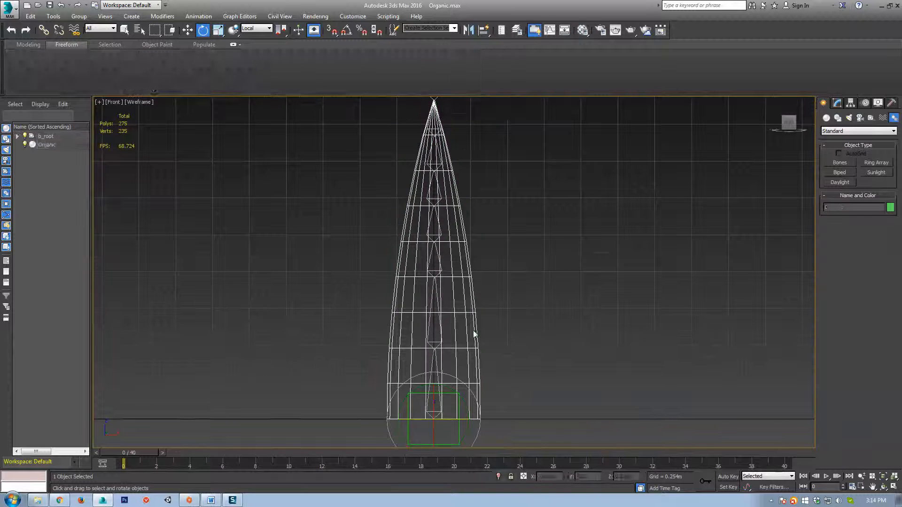
pyautogui.moveTo(548, 351); pyautogui.dragTo(472, 305, button='middle')
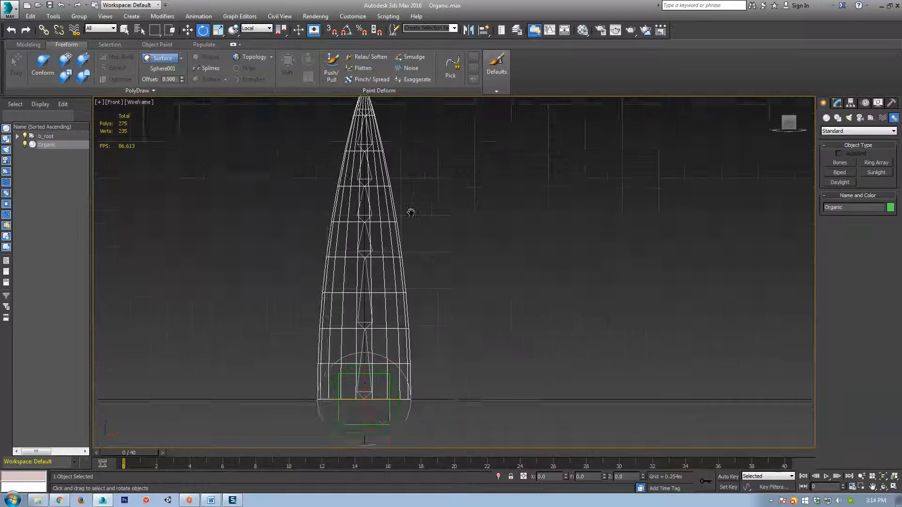
pyautogui.scroll(-2, 498, 294)
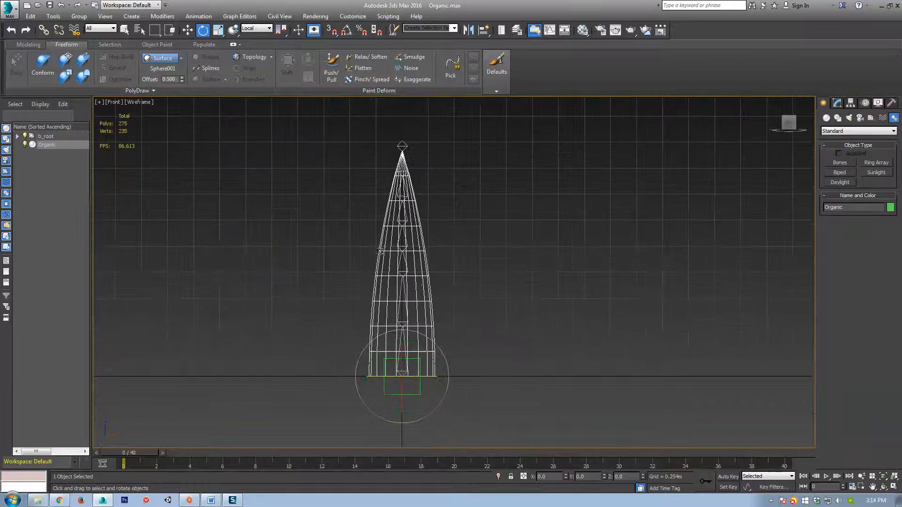
pyautogui.click(836, 103)
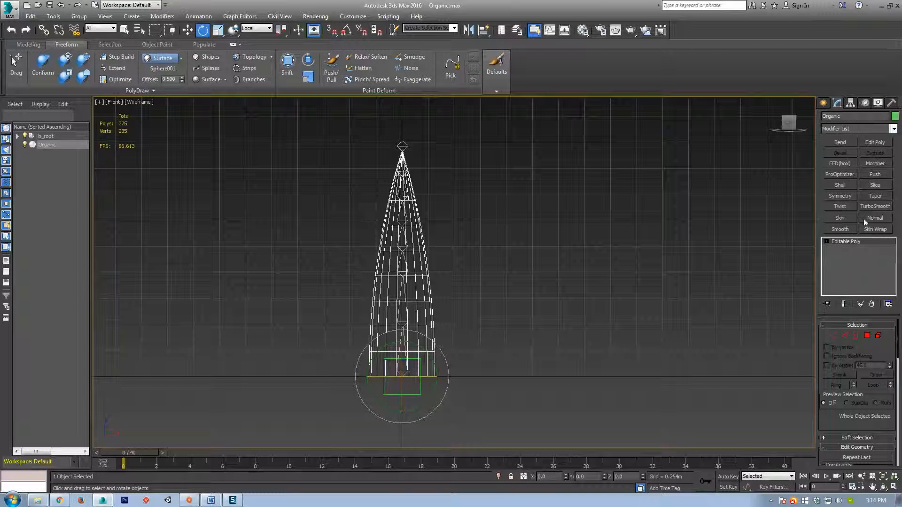
pyautogui.click(838, 219)
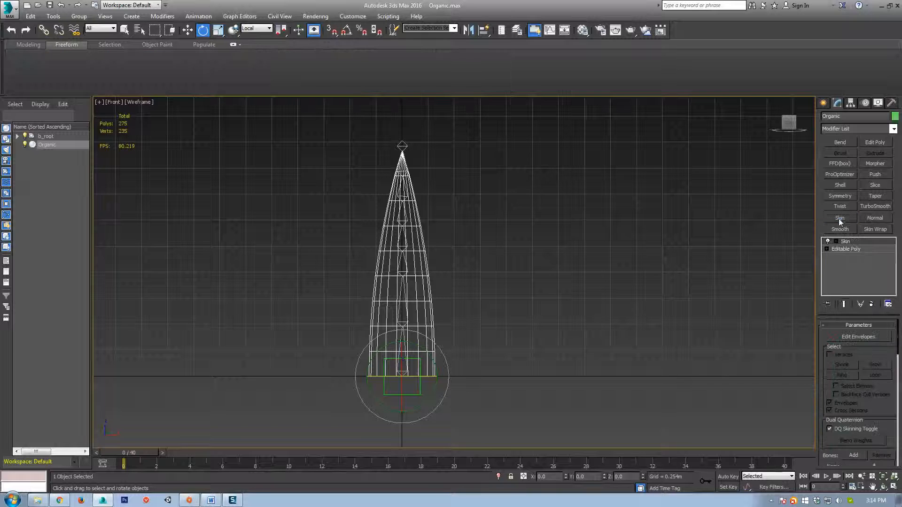
# Step: Start adding bones to the Skin modifier and expand the b_root hierarchy down to Bone008
pyautogui.moveTo(822, 336); pyautogui.dragTo(817, 245)
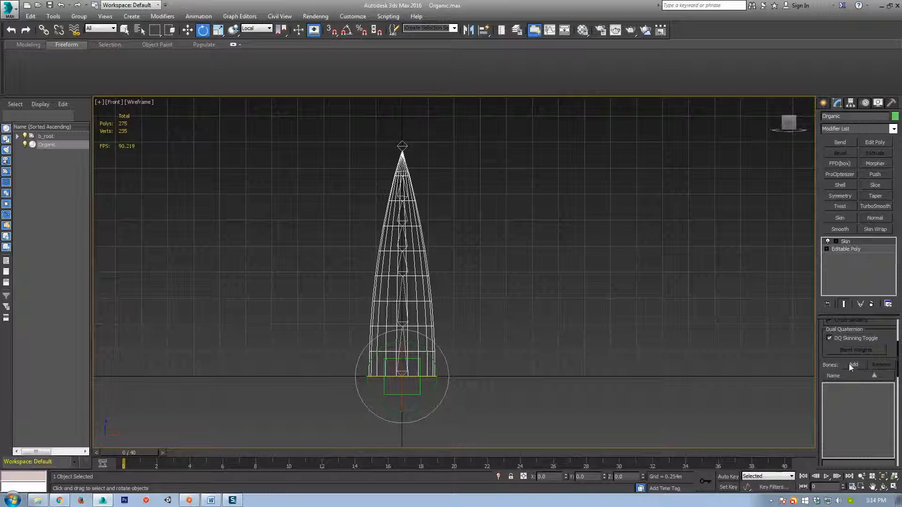
pyautogui.click(853, 365)
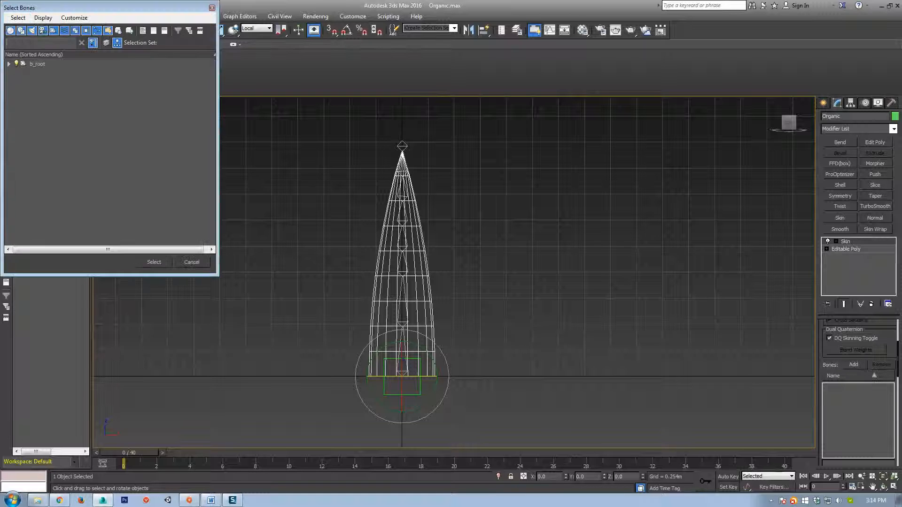
pyautogui.click(8, 64)
pyautogui.click(17, 72)
pyautogui.click(26, 81)
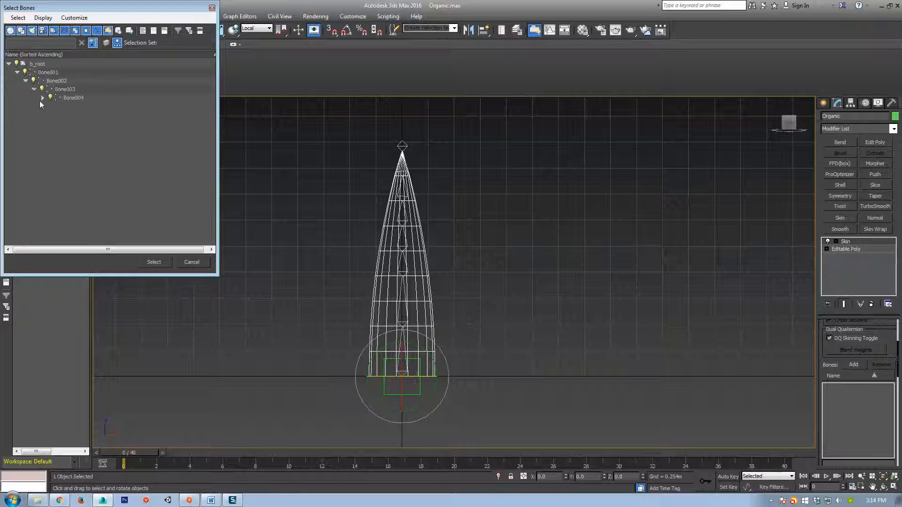
pyautogui.click(42, 98)
pyautogui.click(50, 106)
pyautogui.click(60, 114)
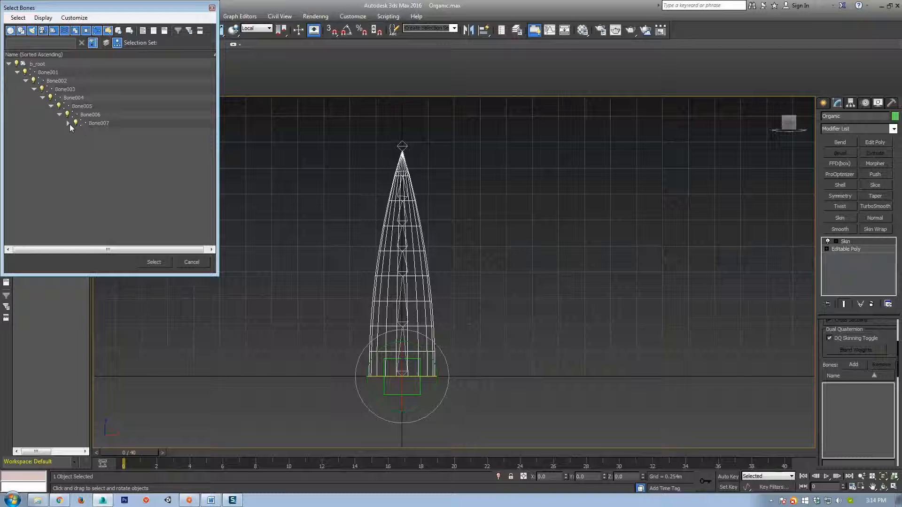
pyautogui.click(68, 123)
# Step: Add b_root and Bone001 through Bone008 together to the Skin modifier's bones
pyautogui.click(104, 131)
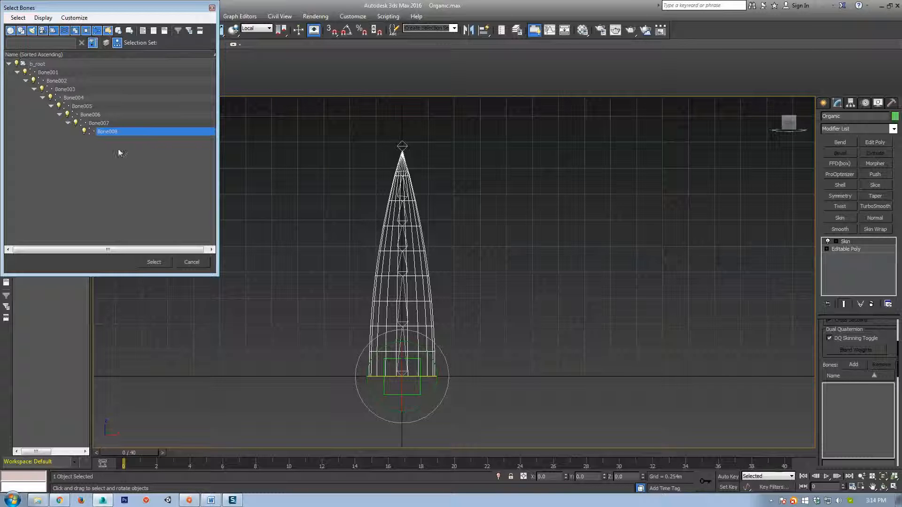
pyautogui.keyDown('shift'); pyautogui.click(49, 73); pyautogui.keyUp('shift')
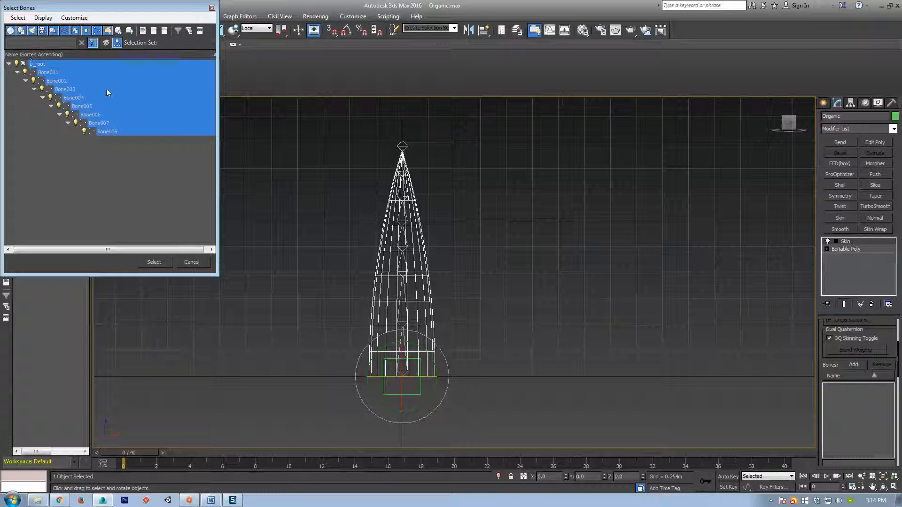
pyautogui.doubleClick(39, 65)
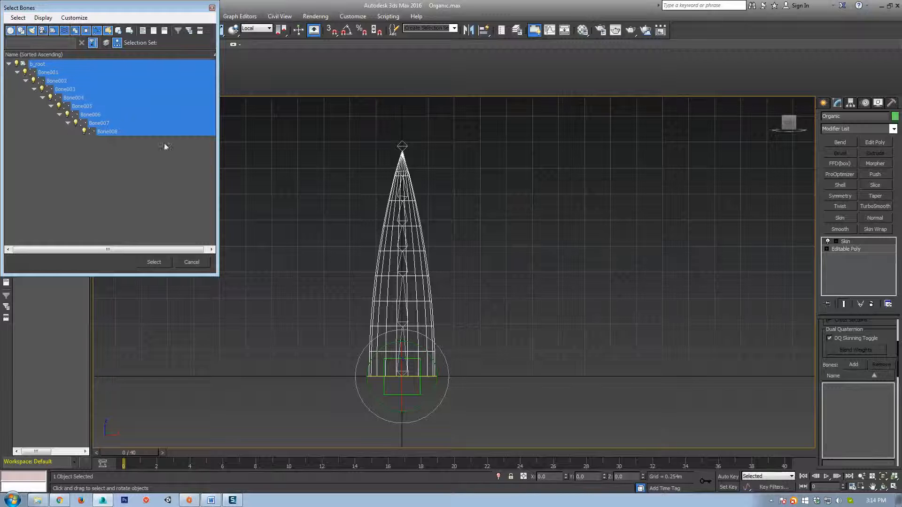
pyautogui.click(18, 18)
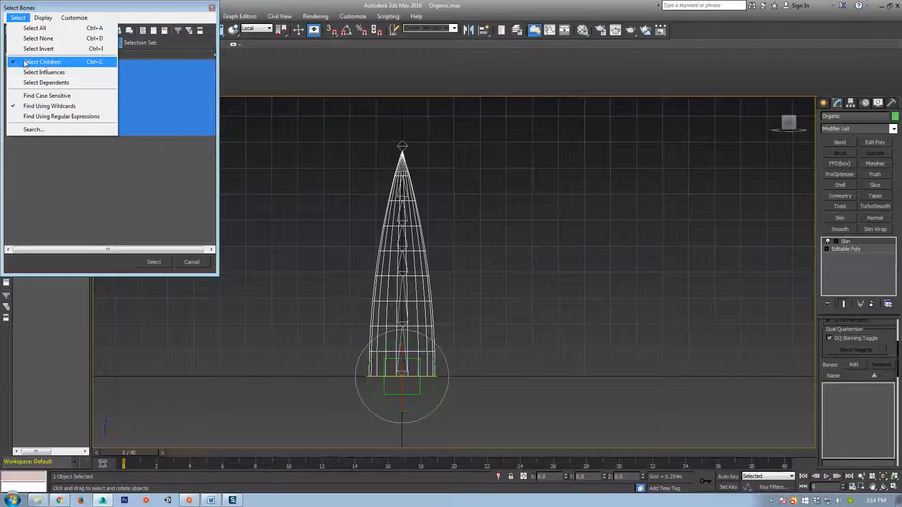
pyautogui.click(64, 159)
pyautogui.click(35, 64)
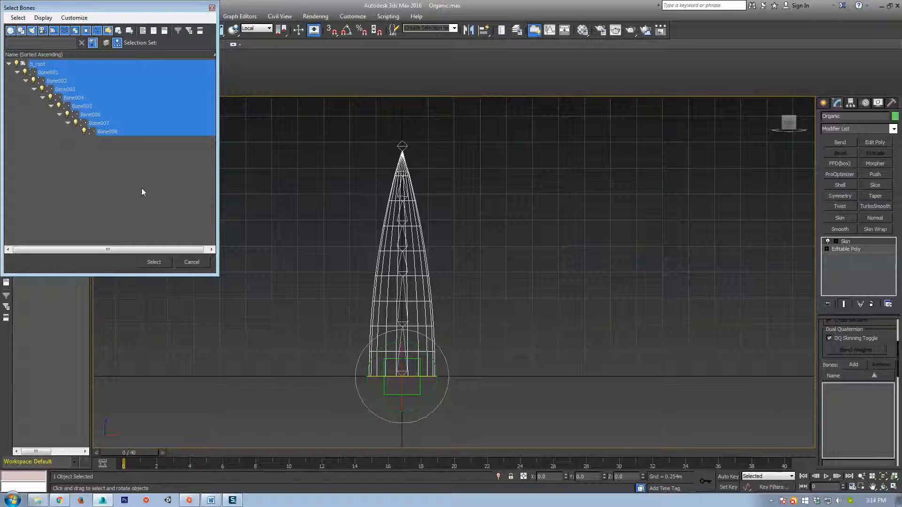
pyautogui.click(154, 261)
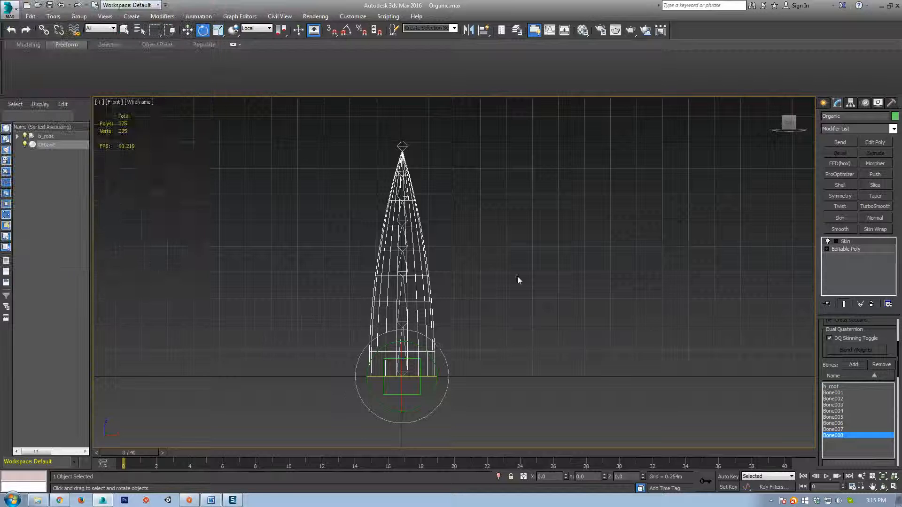
# Step: Try rotating Bone002 about -49 degrees in the shaded Front view to test the skin deformation
pyautogui.moveTo(517, 276); pyautogui.dragTo(535, 313, button='middle')
pyautogui.moveTo(597, 357); pyautogui.dragTo(597, 345, button='middle')
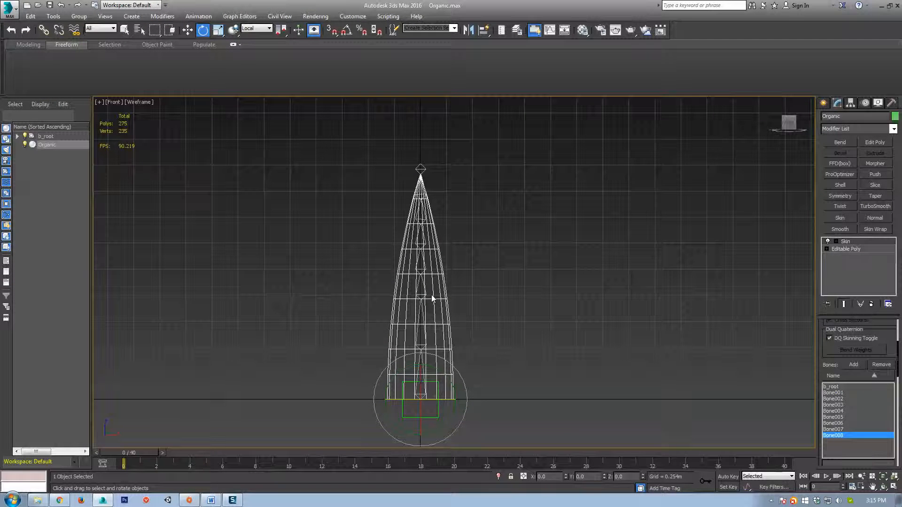
pyautogui.press('F3')
pyautogui.press('F3')
pyautogui.click(471, 298)
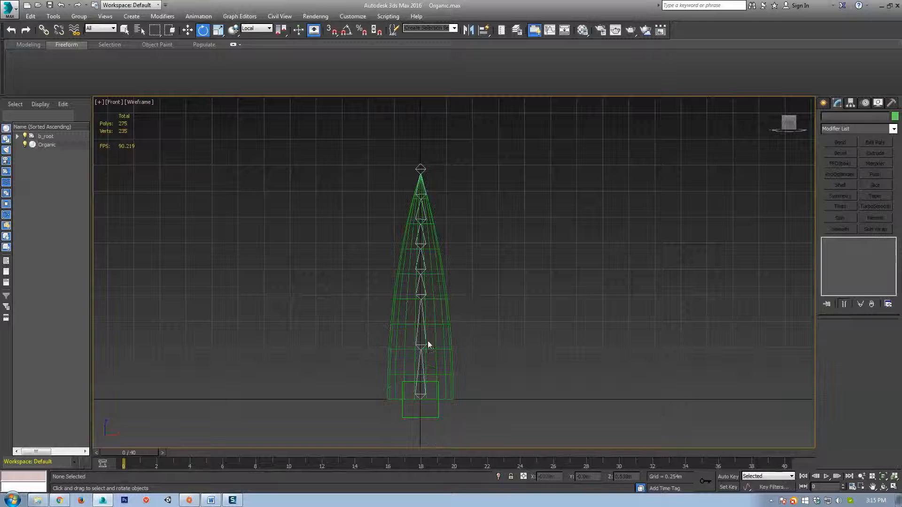
pyautogui.click(418, 344)
pyautogui.press('F3')
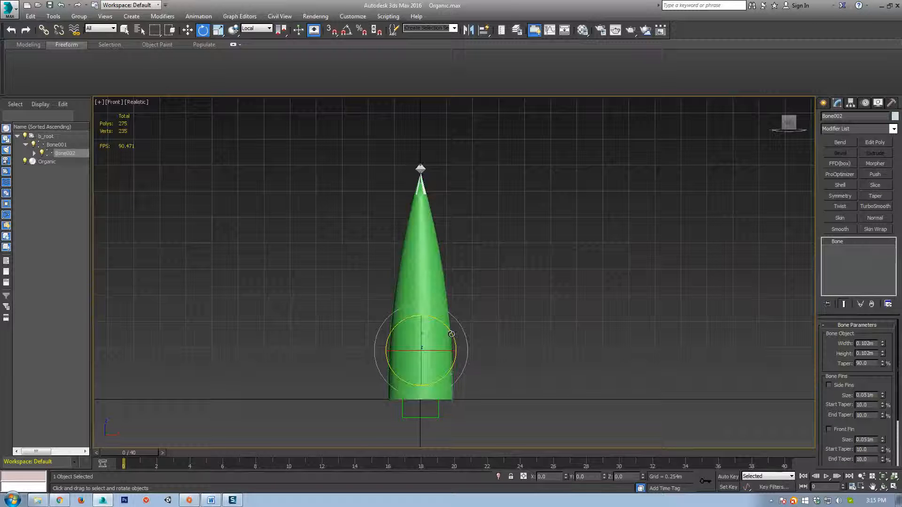
pyautogui.moveTo(451, 333)
pyautogui.mouseDown()
pyautogui.moveTo(427, 266)
pyautogui.moveTo(478, 372)
pyautogui.moveTo(447, 262)
pyautogui.moveTo(473, 375)
pyautogui.mouseUp()
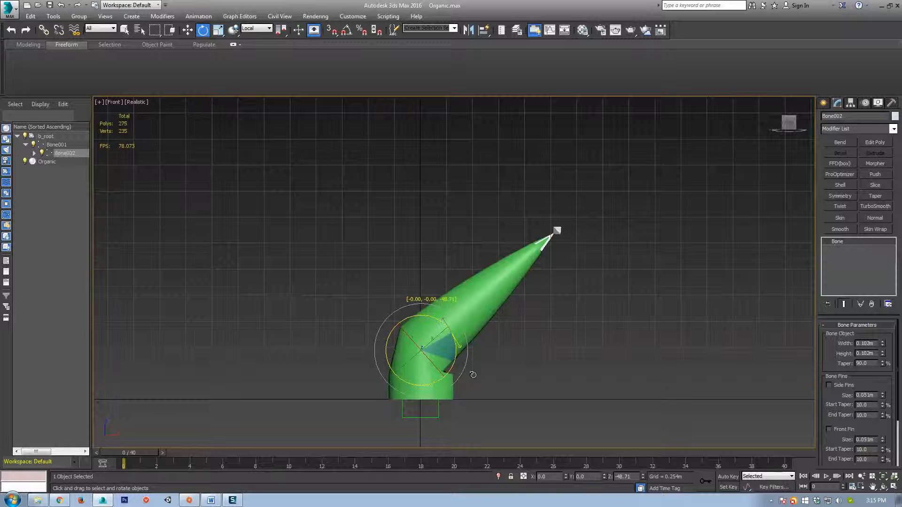
# Step: Select Bone004 in wireframe and try rotating it about 79 degrees against the lower bend in shaded display
pyautogui.press('F3')
pyautogui.click(488, 294)
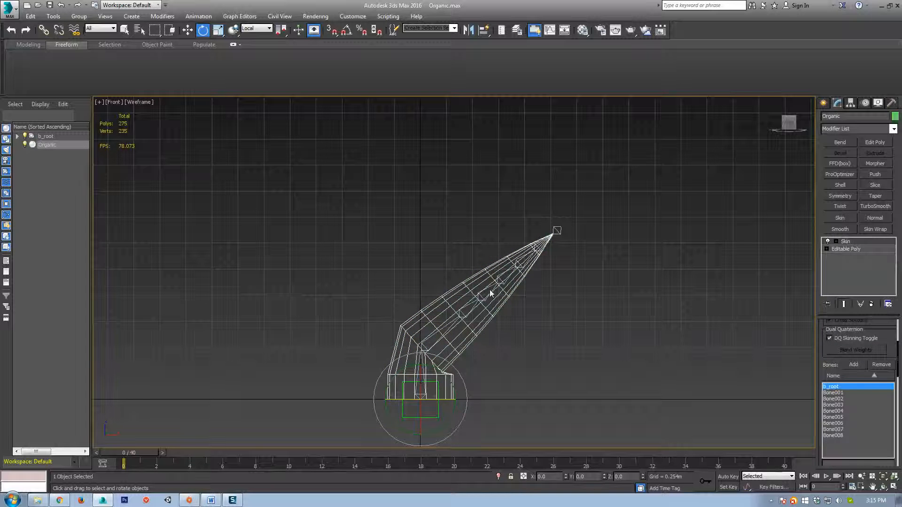
pyautogui.click(492, 293)
pyautogui.click(492, 293)
pyautogui.click(492, 291)
pyautogui.press('F3')
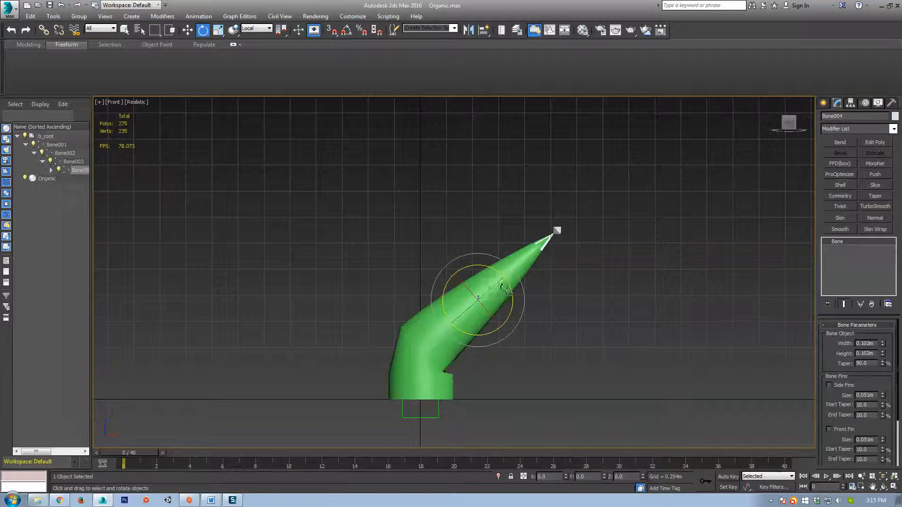
pyautogui.moveTo(511, 293); pyautogui.dragTo(500, 226)
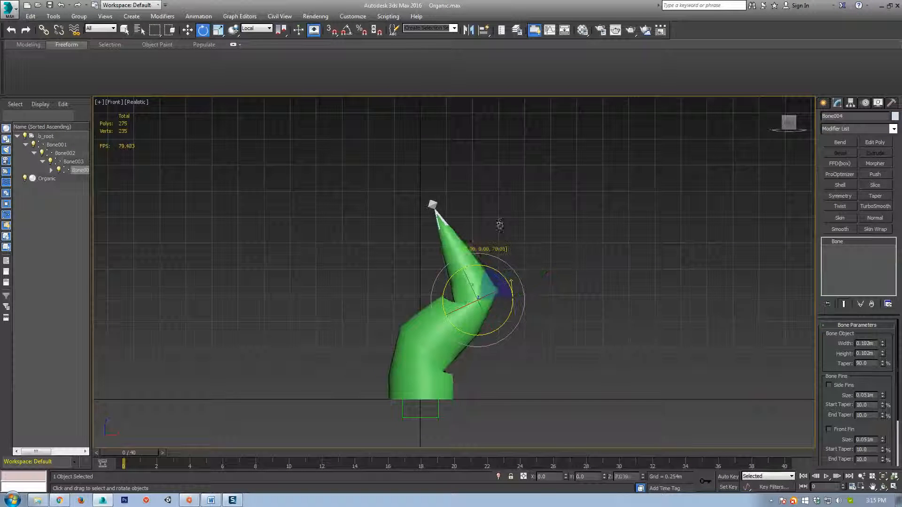
# Step: Examine the mesh deformation at both bends from several angles in a perspective view with edged faces
pyautogui.keyDown('alt'); pyautogui.moveTo(499, 225); pyautogui.dragTo(558, 324, button='middle'); pyautogui.keyUp('alt')
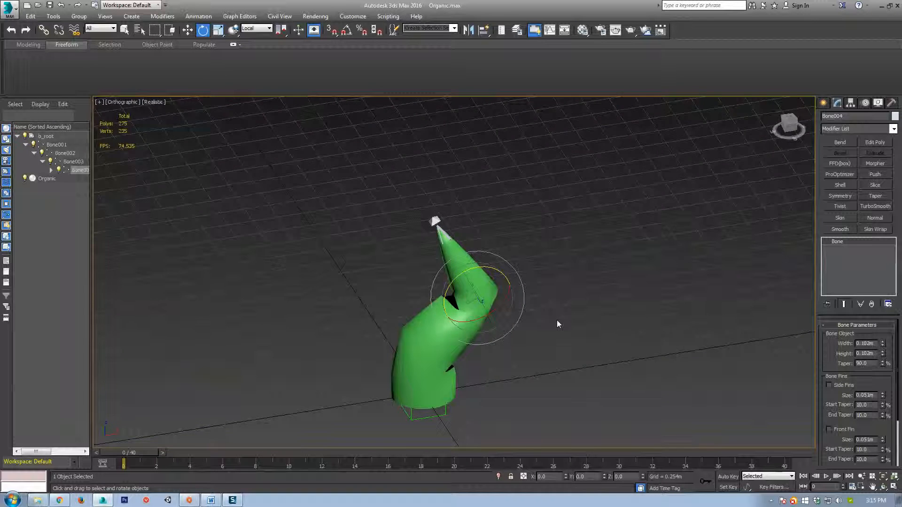
pyautogui.press('p')
pyautogui.scroll(-4, 557, 324)
pyautogui.keyDown('alt'); pyautogui.moveTo(496, 252); pyautogui.dragTo(527, 237, button='middle'); pyautogui.keyUp('alt')
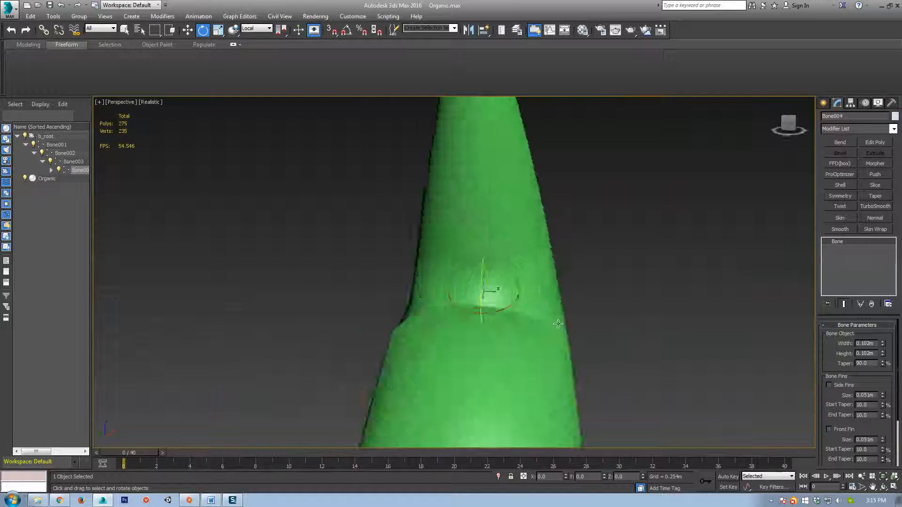
pyautogui.keyDown('alt'); pyautogui.moveTo(558, 323); pyautogui.dragTo(479, 325, button='middle'); pyautogui.keyUp('alt')
pyautogui.scroll(-5, 478, 301)
pyautogui.scroll(3, 478, 301)
pyautogui.press('F4')
pyautogui.moveTo(500, 379); pyautogui.dragTo(491, 281, button='middle')
pyautogui.keyDown('alt'); pyautogui.moveTo(429, 320); pyautogui.dragTo(438, 317, button='middle'); pyautogui.keyUp('alt')
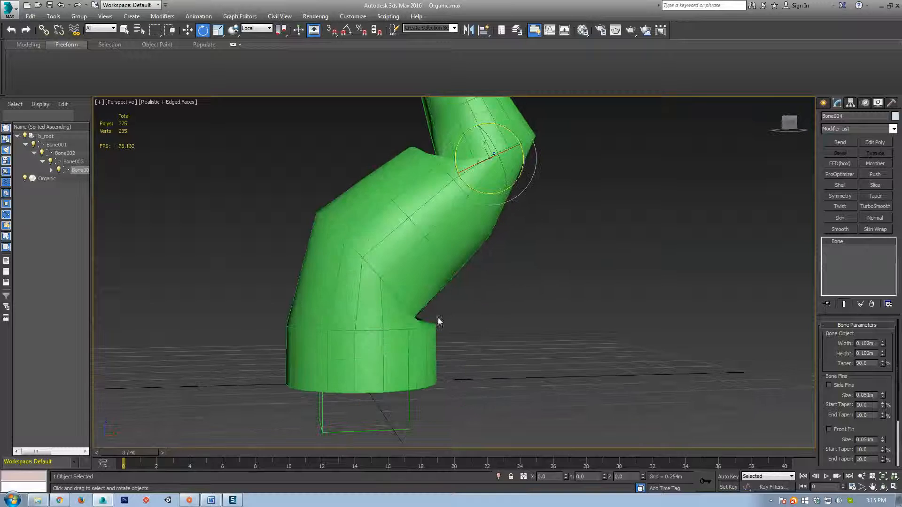
# Step: Undo the test rotations of Bone004 and Bone002 and the selection changes between them
pyautogui.scroll(-5, 469, 314)
pyautogui.hotkey('ctrl', 'z')
pyautogui.hotkey('ctrl', 'z')
pyautogui.hotkey('ctrl', 'z')
pyautogui.hotkey('ctrl', 'z')
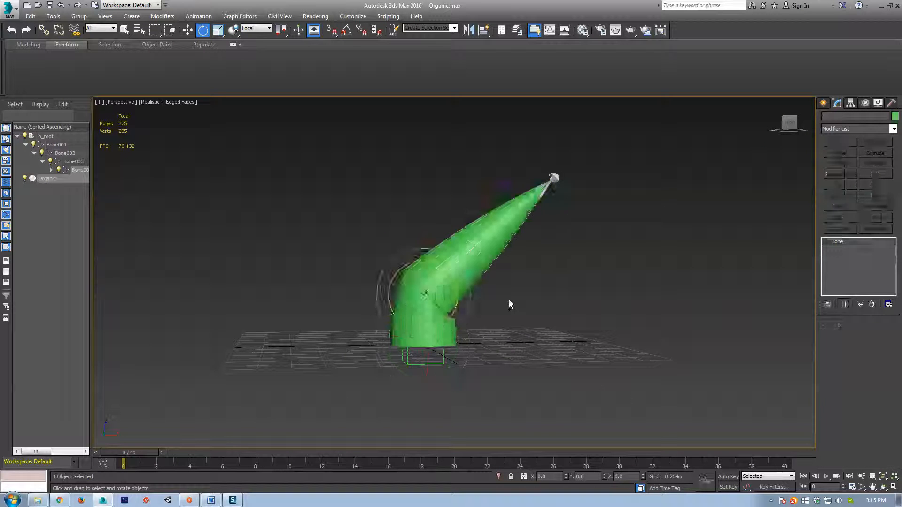
pyautogui.hotkey('ctrl', 'z')
# Step: Switch to wireframe display and hide the Organic mesh so only the bones and root dummy show
pyautogui.moveTo(433, 277); pyautogui.dragTo(494, 334, button='middle')
pyautogui.scroll(3, 425, 314)
pyautogui.press('F3')
pyautogui.scroll(-3, 493, 334)
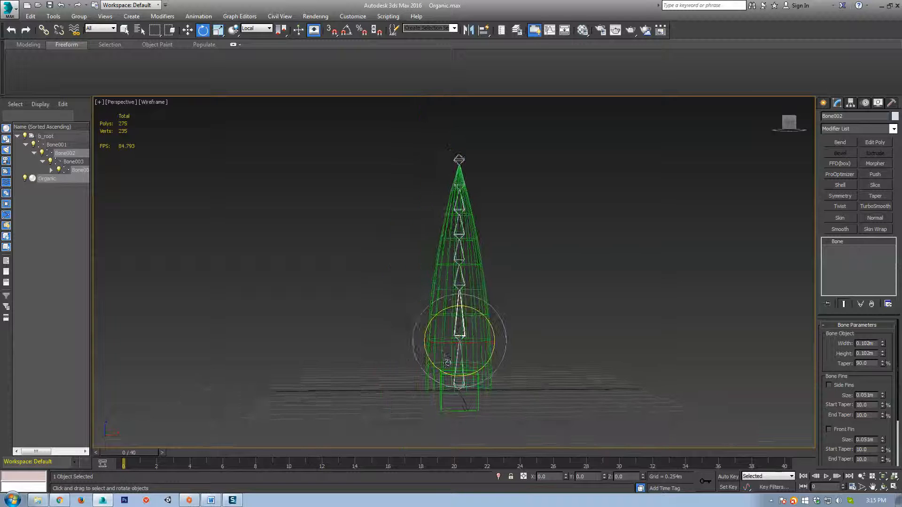
pyautogui.click(472, 274)
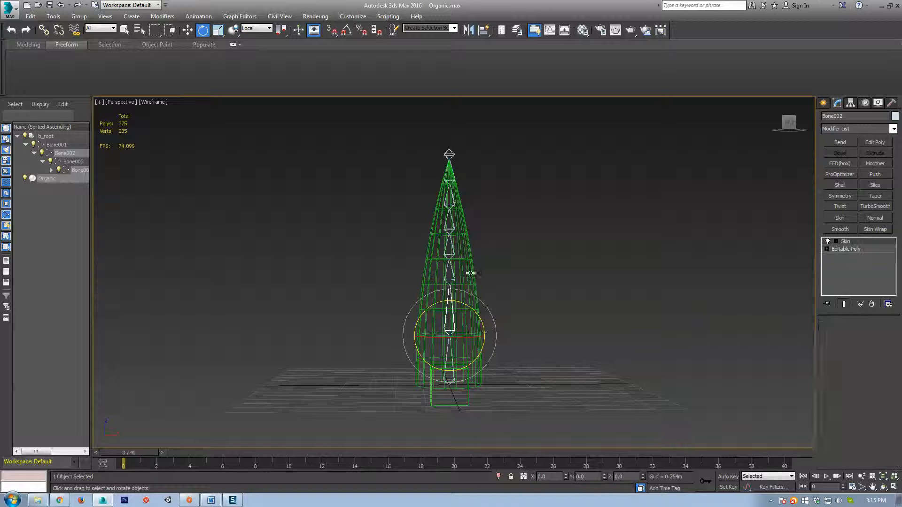
pyautogui.rightClick(460, 303)
pyautogui.click(475, 278)
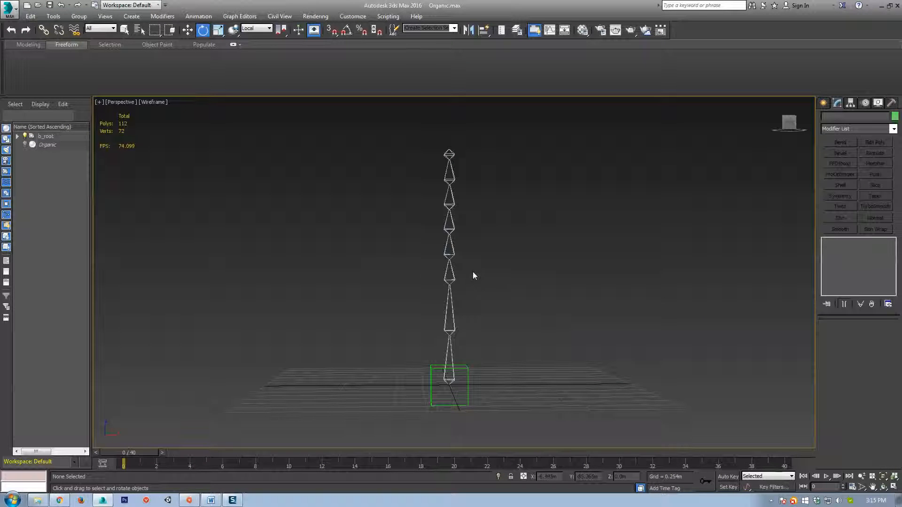
# Step: With Auto Key on, curl Bone001 through Bone007 left at frame 20 and bend them right at frame 30
pyautogui.moveTo(476, 170); pyautogui.dragTo(421, 348)
pyautogui.click(728, 476)
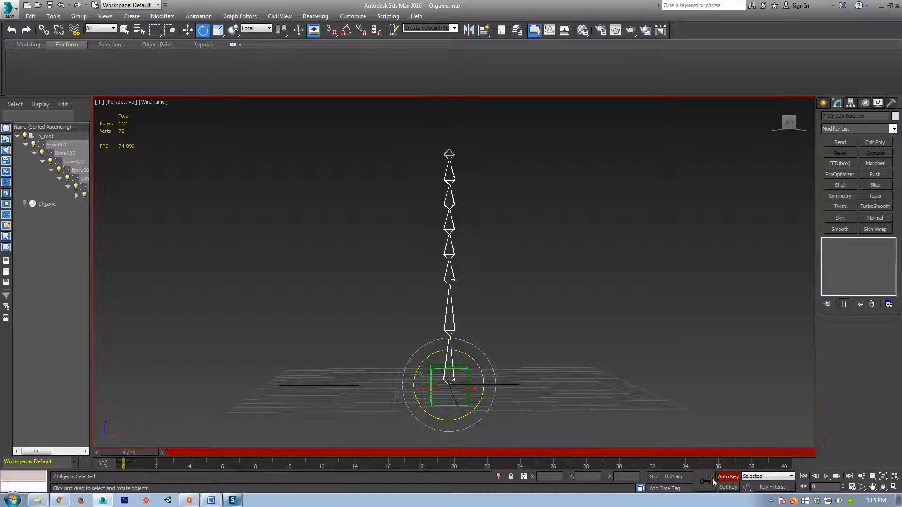
pyautogui.moveTo(139, 450); pyautogui.dragTo(473, 453)
pyautogui.press('e')
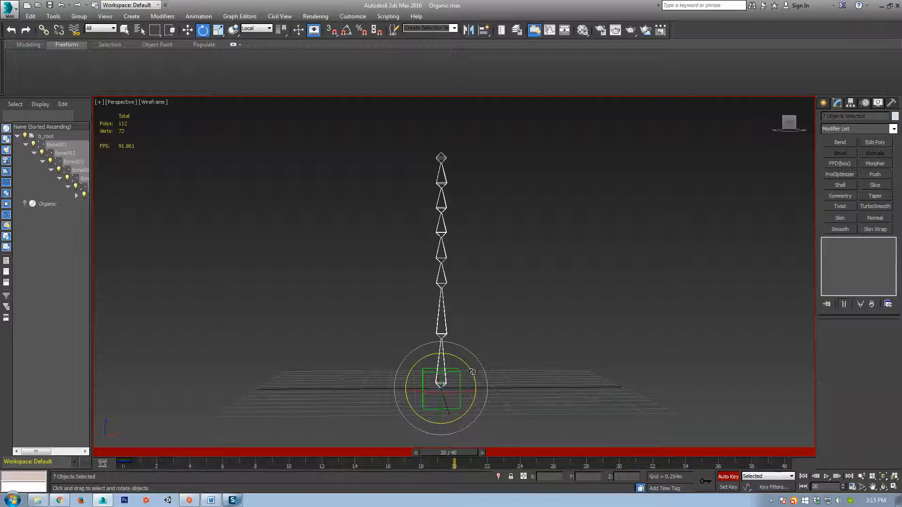
pyautogui.moveTo(470, 371); pyautogui.dragTo(462, 338)
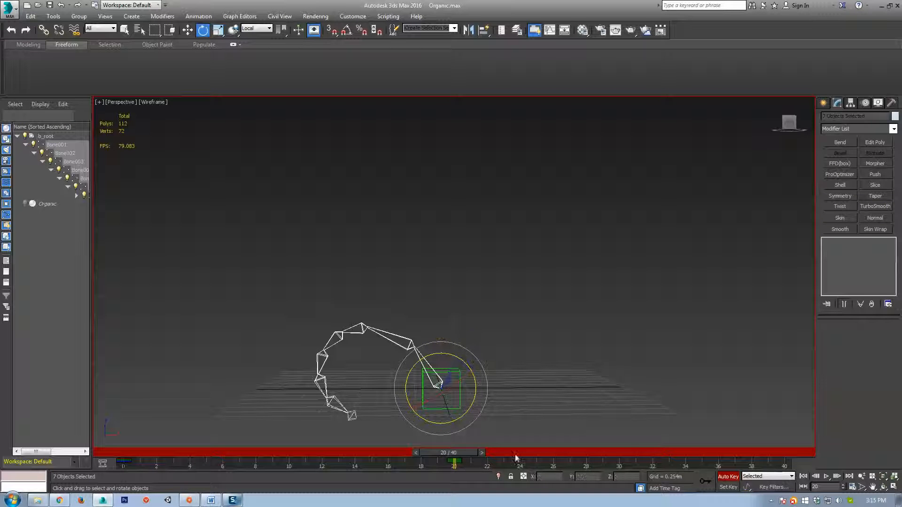
pyautogui.moveTo(447, 451); pyautogui.dragTo(608, 453)
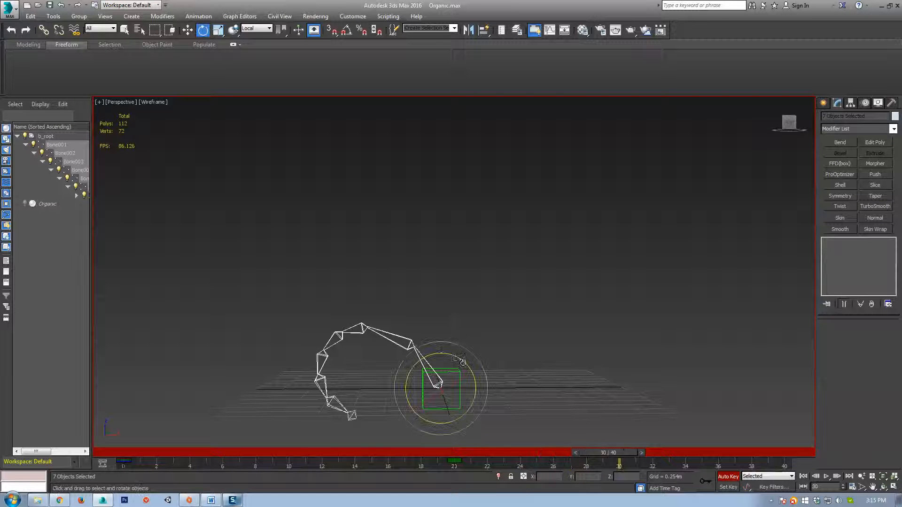
pyautogui.moveTo(466, 362); pyautogui.dragTo(487, 425)
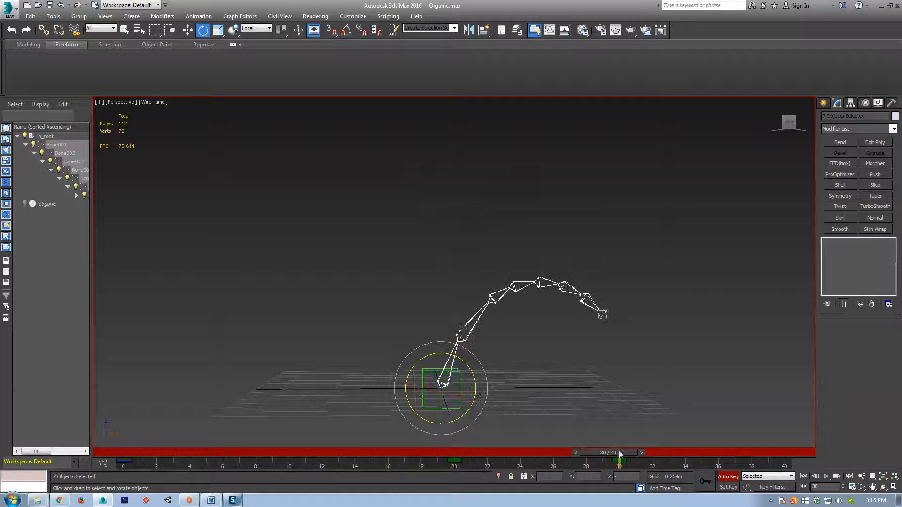
# Step: Copy the selected bones' frame 0 keys to frame 9
pyautogui.moveTo(622, 453); pyautogui.dragTo(290, 451)
pyautogui.click(124, 461)
pyautogui.keyDown('shift'); pyautogui.moveTo(124, 461); pyautogui.dragTo(275, 461); pyautogui.keyUp('shift')
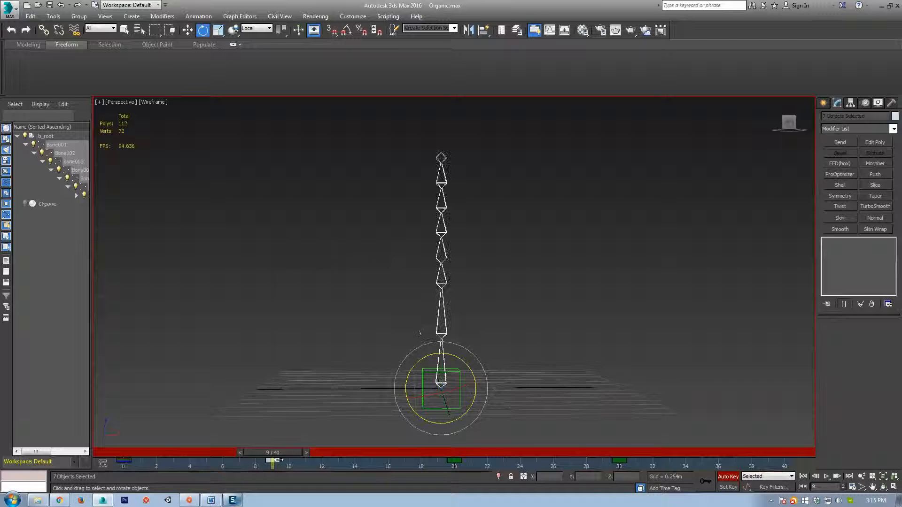
# Step: At frame 9, rotate Bone002 through Bone005, Bone001 and the three outer bones into a leftward S-curve
pyautogui.click(460, 230)
pyautogui.moveTo(461, 226); pyautogui.dragTo(415, 333)
pyautogui.moveTo(474, 324); pyautogui.dragTo(397, 308)
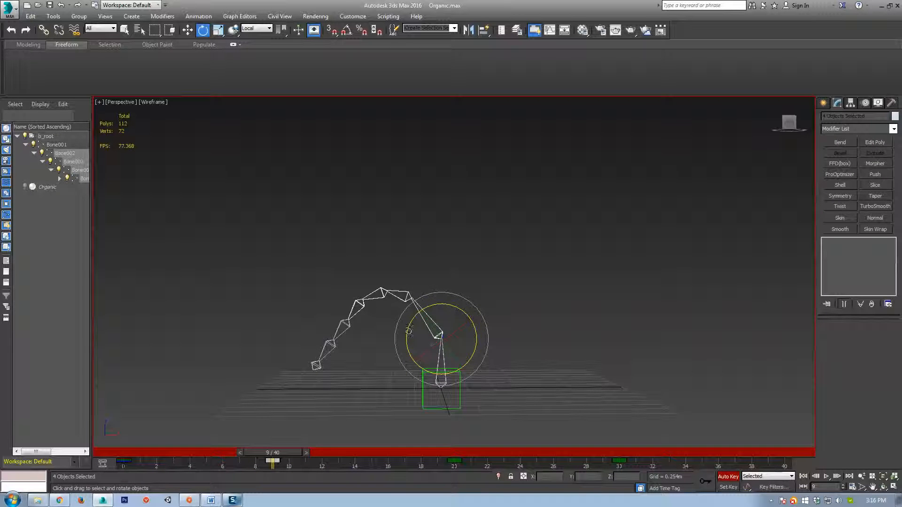
pyautogui.click(442, 354)
pyautogui.moveTo(468, 351); pyautogui.dragTo(313, 398)
pyautogui.moveTo(363, 318); pyautogui.dragTo(387, 356)
# Step: Turn off Auto Key, play the bone animation in shaded display, and return to frame 0
pyautogui.moveTo(440, 351); pyautogui.dragTo(491, 318, button='middle')
pyautogui.press('F3')
pyautogui.scroll(-2, 482, 320)
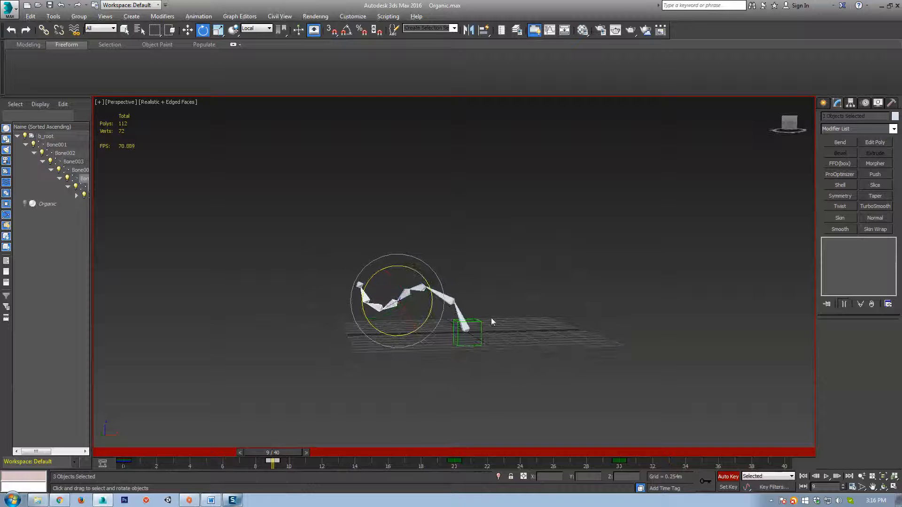
pyautogui.click(729, 477)
pyautogui.moveTo(276, 453); pyautogui.dragTo(97, 448)
pyautogui.press('/')
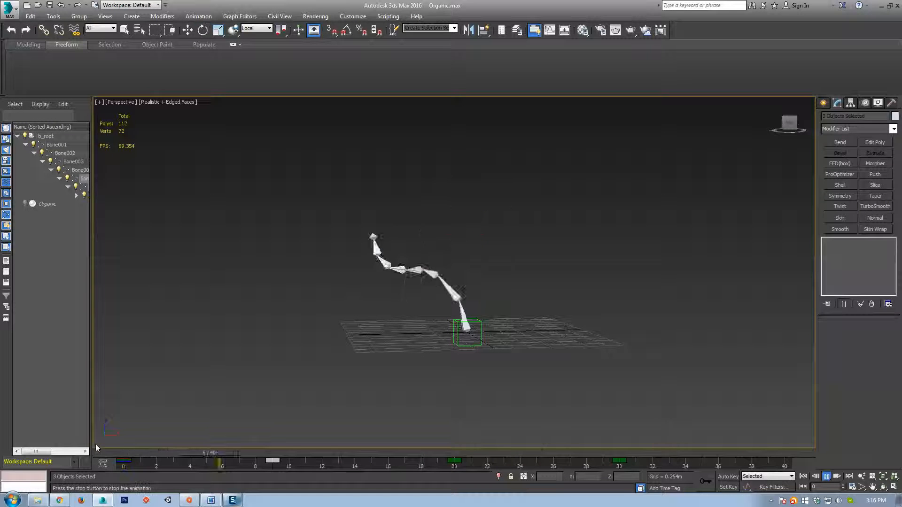
pyautogui.press('e')
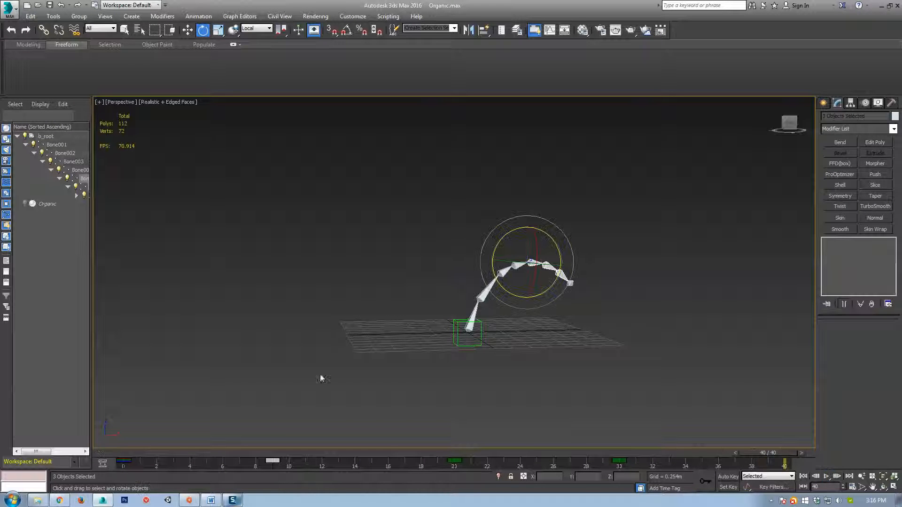
pyautogui.moveTo(769, 453); pyautogui.dragTo(124, 453)
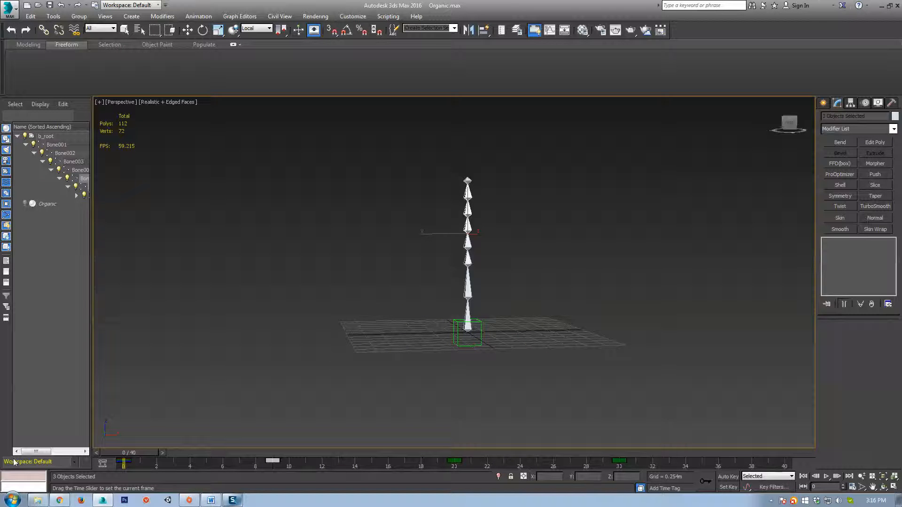
# Step: Unhide the Organic mesh, scrub through the animation to check how it bends with the bones, and return to frame 0
pyautogui.scroll(3, 536, 263)
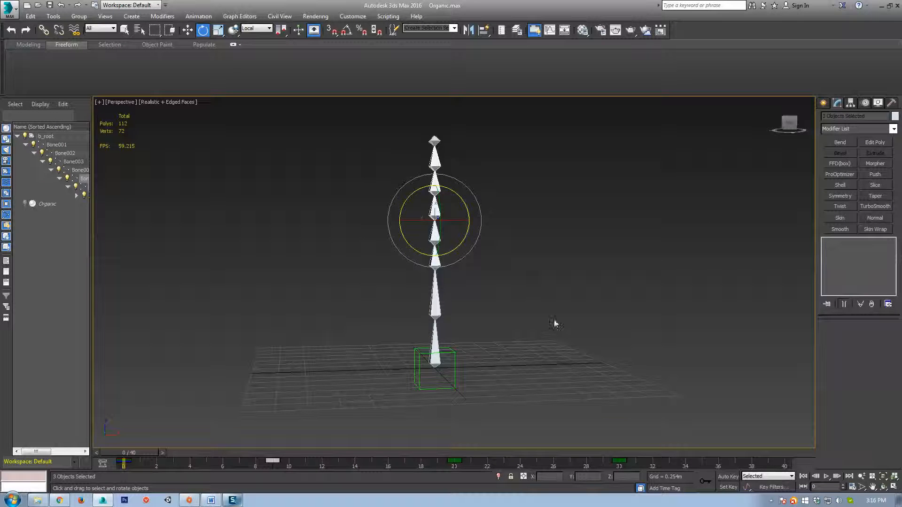
pyautogui.rightClick(562, 299)
pyautogui.click(594, 260)
pyautogui.moveTo(123, 453); pyautogui.dragTo(401, 375)
pyautogui.press('e')
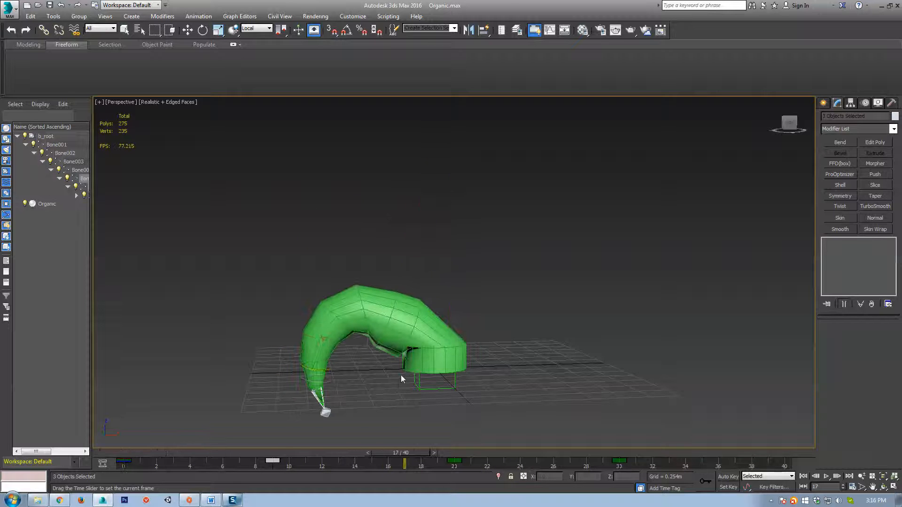
pyautogui.press('e')
pyautogui.moveTo(427, 455); pyautogui.dragTo(125, 453)
# Step: Select the Organic mesh and start editing the envelopes of its Skin modifier
pyautogui.click(446, 320)
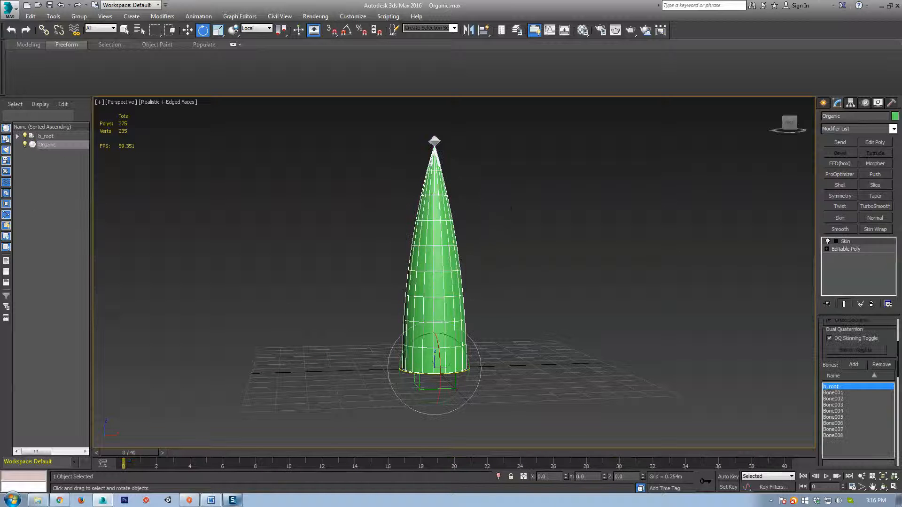
pyautogui.keyDown('alt'); pyautogui.moveTo(496, 325); pyautogui.dragTo(471, 323, button='middle'); pyautogui.keyUp('alt')
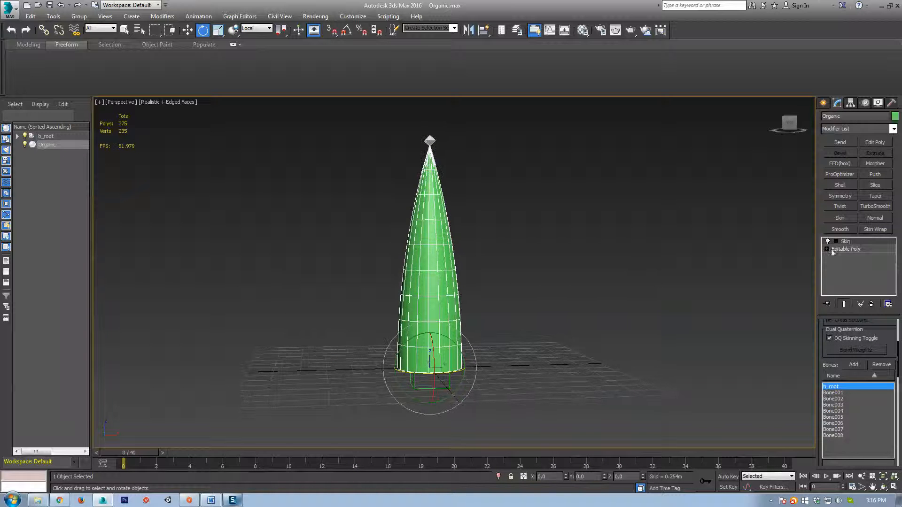
pyautogui.click(855, 241)
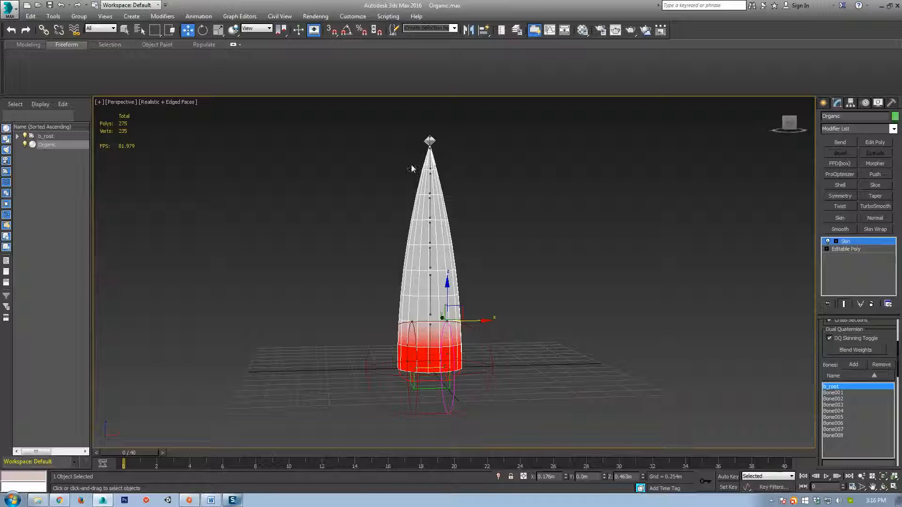
pyautogui.keyDown('alt'); pyautogui.moveTo(443, 332); pyautogui.dragTo(401, 335, button='middle'); pyautogui.keyUp('alt')
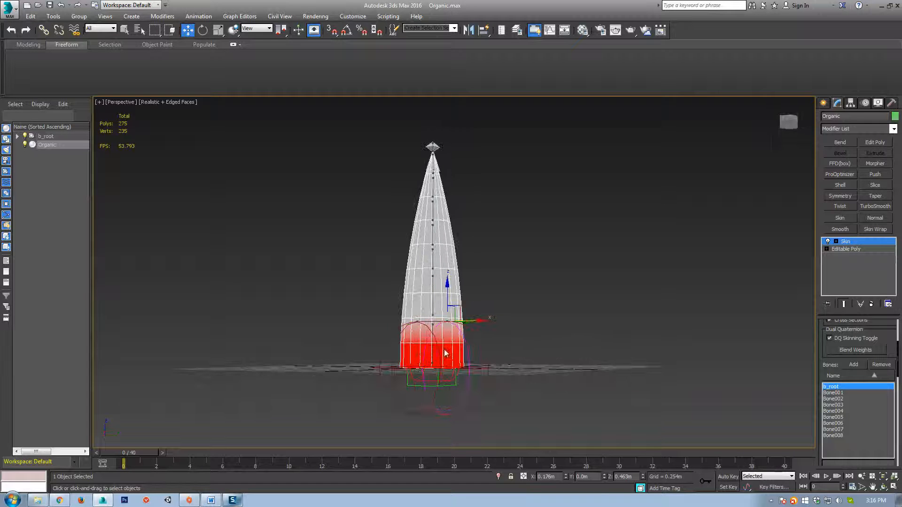
# Step: Examine the skin envelopes and weight colours of Bone001 through Bone007 one after another
pyautogui.click(832, 393)
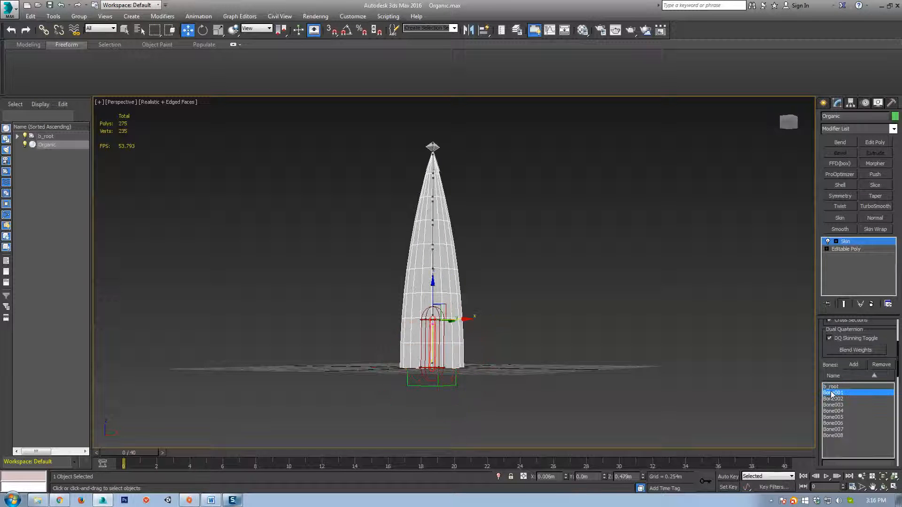
pyautogui.click(834, 399)
pyautogui.click(834, 405)
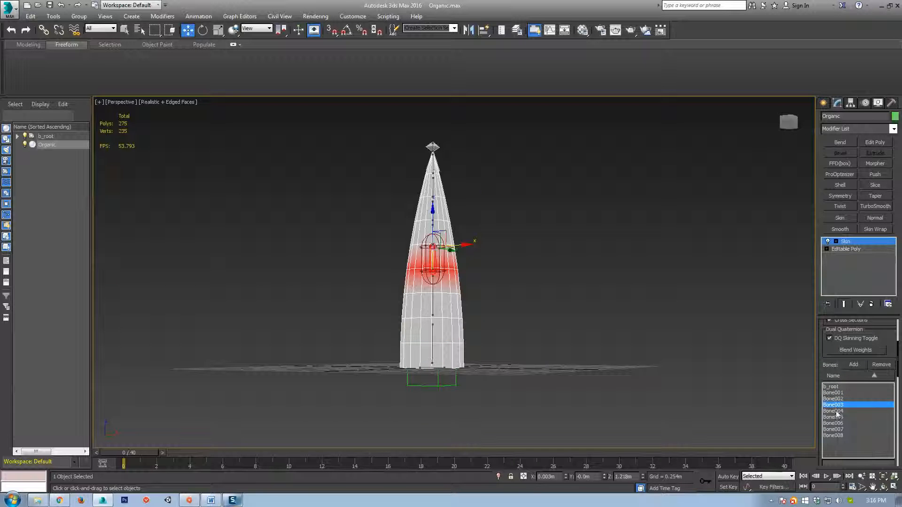
pyautogui.click(835, 411)
pyautogui.click(836, 417)
pyautogui.click(836, 423)
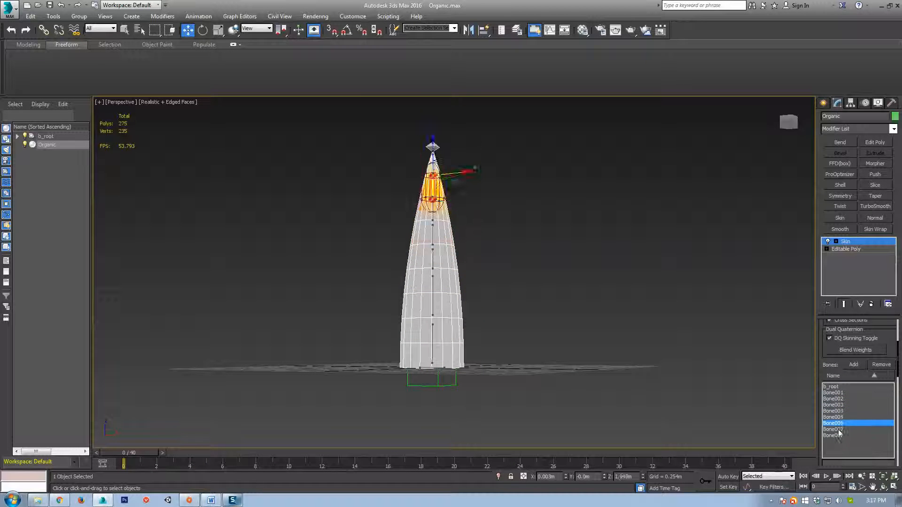
pyautogui.click(837, 429)
# Step: Examine the envelopes of Bone006 and Bone005 close up near the tip of the mesh
pyautogui.scroll(5, 480, 344)
pyautogui.scroll(-2, 411, 275)
pyautogui.keyDown('alt'); pyautogui.moveTo(406, 217); pyautogui.dragTo(406, 252, button='middle'); pyautogui.keyUp('alt')
pyautogui.moveTo(406, 252); pyautogui.dragTo(418, 311, button='middle')
pyautogui.scroll(2, 418, 285)
pyautogui.keyDown('alt'); pyautogui.moveTo(498, 287); pyautogui.dragTo(435, 287, button='middle'); pyautogui.keyUp('alt')
pyautogui.moveTo(435, 287); pyautogui.dragTo(447, 253, button='middle')
pyautogui.click(835, 423)
pyautogui.click(836, 417)
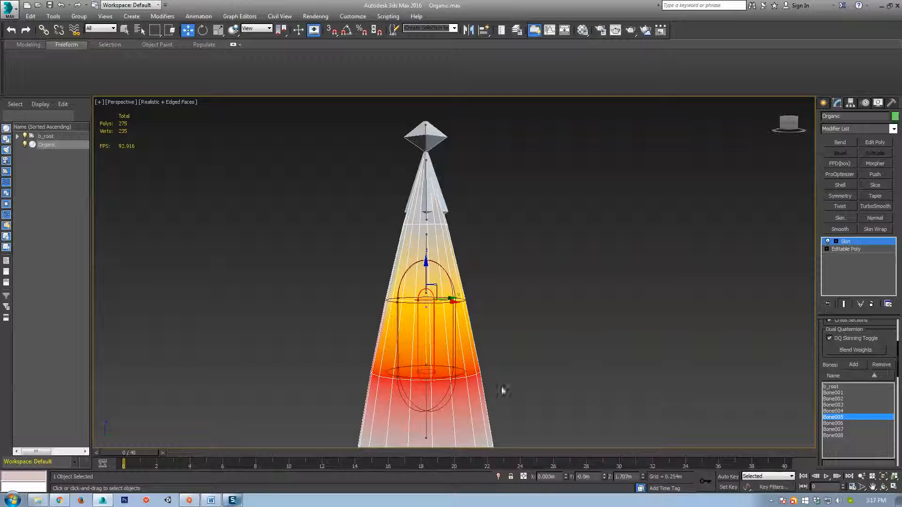
pyautogui.moveTo(502, 389); pyautogui.dragTo(470, 264, button='middle')
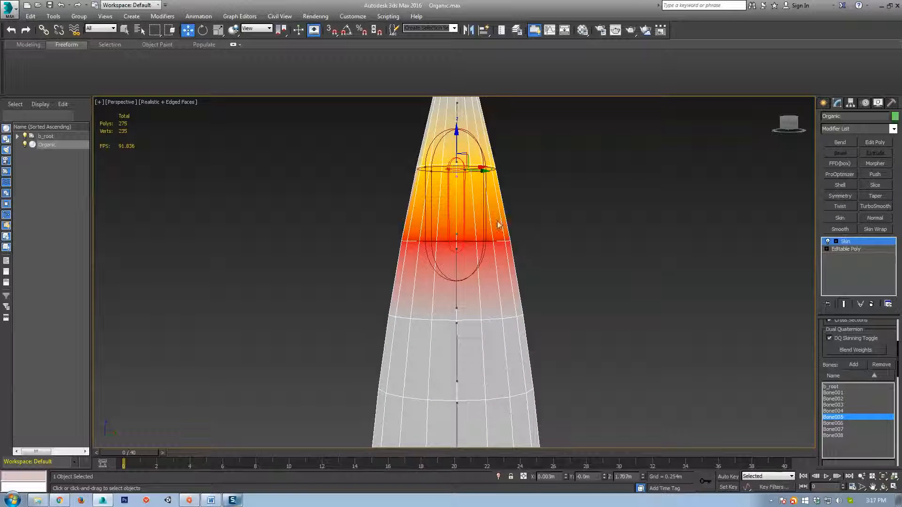
pyautogui.moveTo(499, 226); pyautogui.dragTo(499, 253, button='middle')
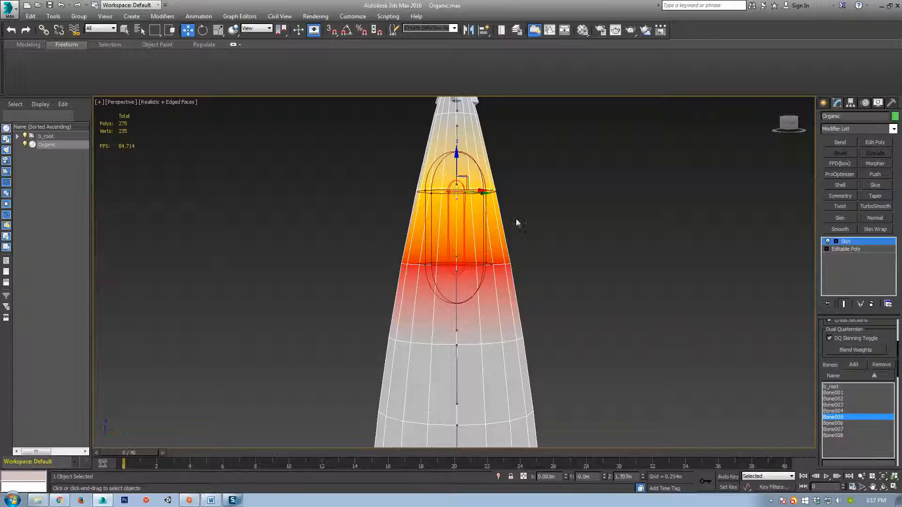
pyautogui.moveTo(476, 189); pyautogui.dragTo(473, 236, button='middle')
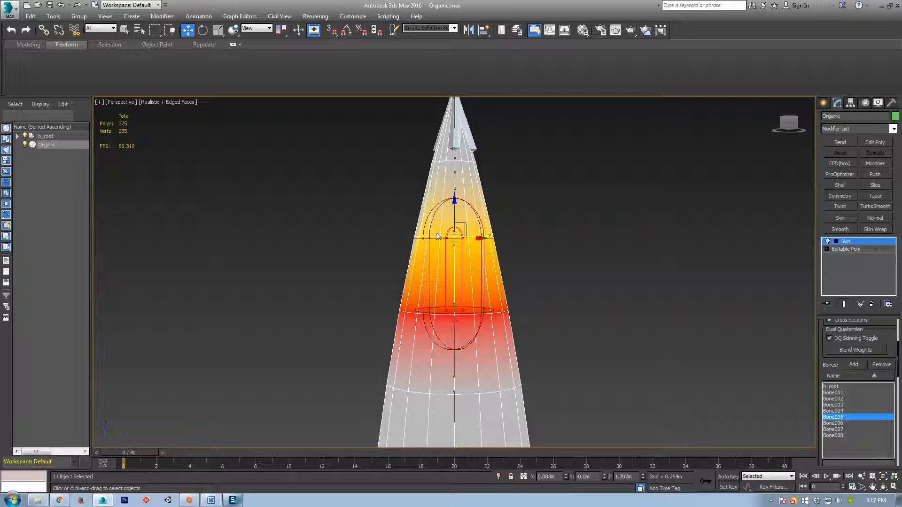
# Step: Compare how the influence of Bone006, Bone005 and Bone004 falls off across the neighbouring edge loops
pyautogui.click(456, 185)
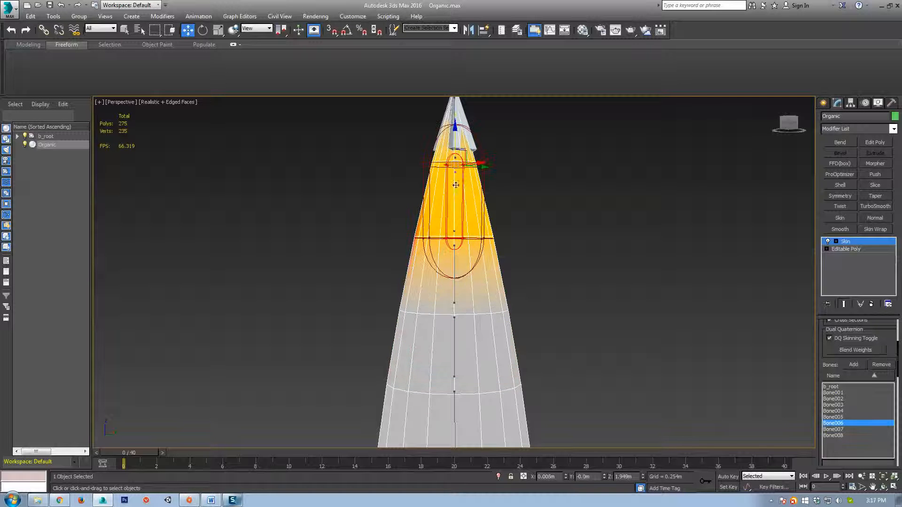
pyautogui.click(461, 275)
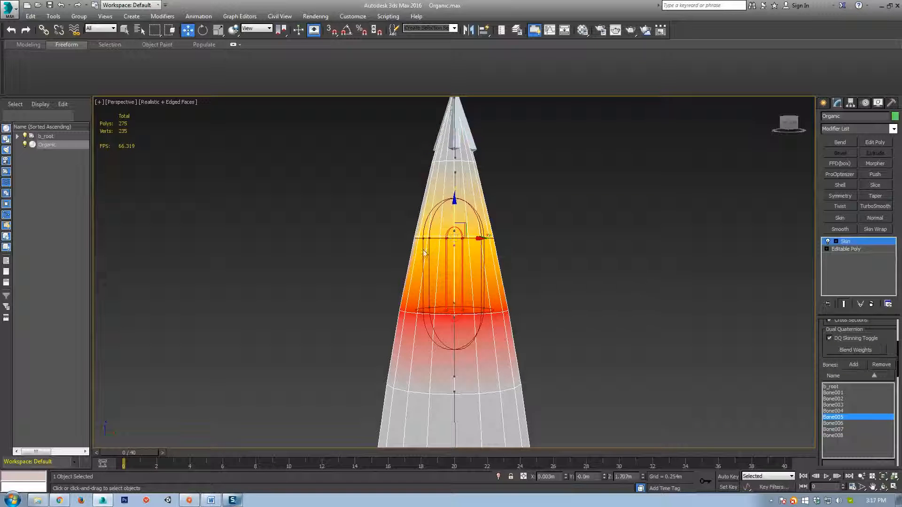
pyautogui.click(454, 192)
pyautogui.click(454, 273)
pyautogui.scroll(2, 460, 277)
pyautogui.scroll(-3, 464, 279)
pyautogui.click(464, 279)
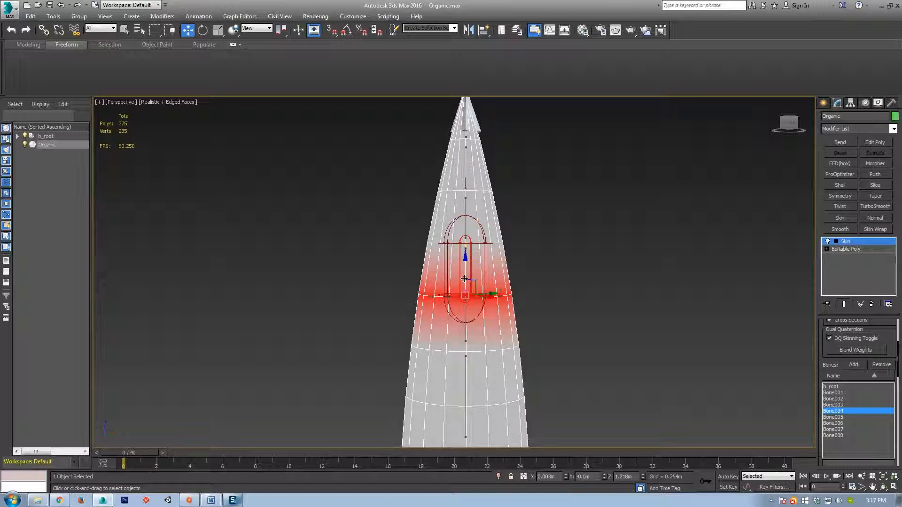
pyautogui.click(465, 216)
pyautogui.click(465, 274)
pyautogui.scroll(2, 485, 280)
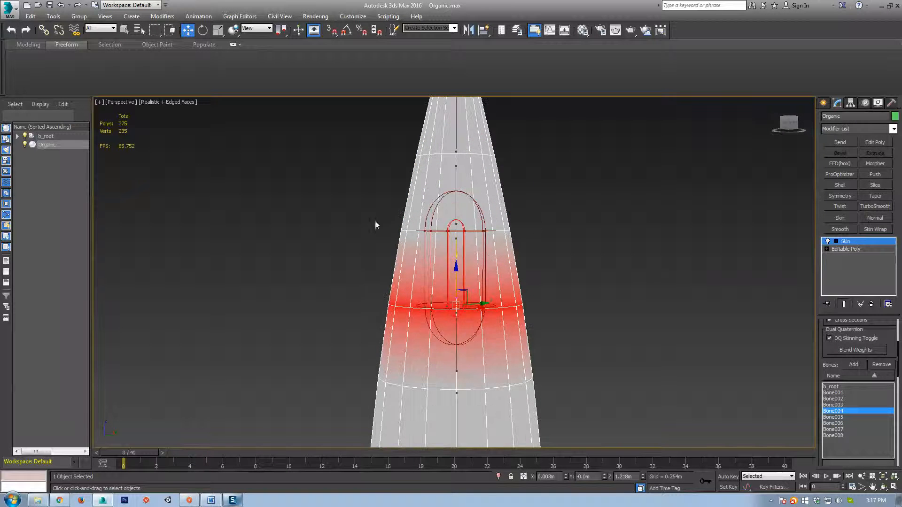
pyautogui.scroll(-2, 428, 219)
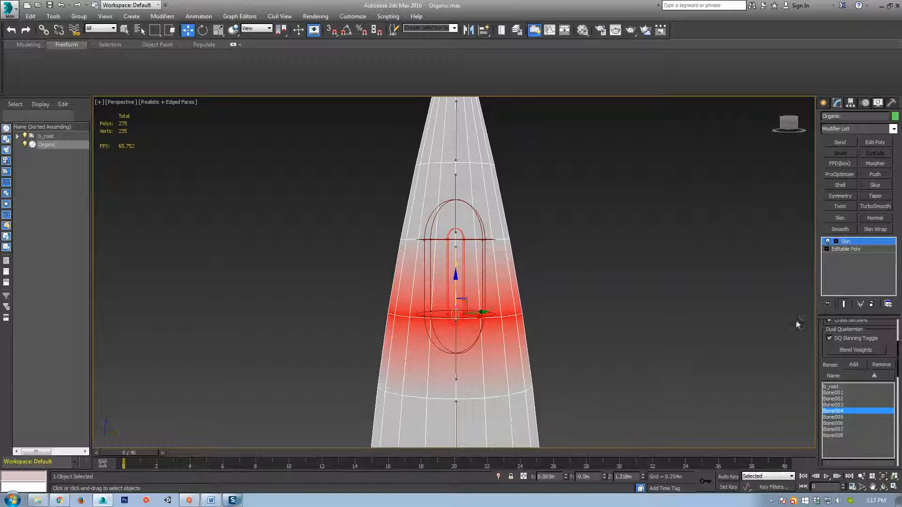
pyautogui.scroll(-2, 508, 263)
# Step: Go to frame 8 and examine the bent mesh around Bone004 close up
pyautogui.moveTo(115, 454); pyautogui.dragTo(270, 455)
pyautogui.moveTo(470, 324); pyautogui.dragTo(501, 299, button='middle')
pyautogui.scroll(3, 500, 299)
pyautogui.moveTo(357, 336); pyautogui.dragTo(429, 263, button='middle')
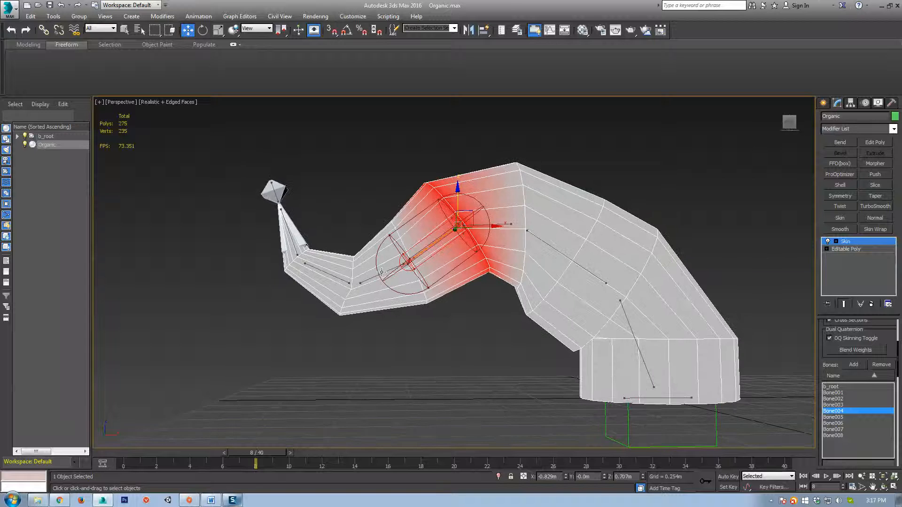
pyautogui.scroll(2, 428, 277)
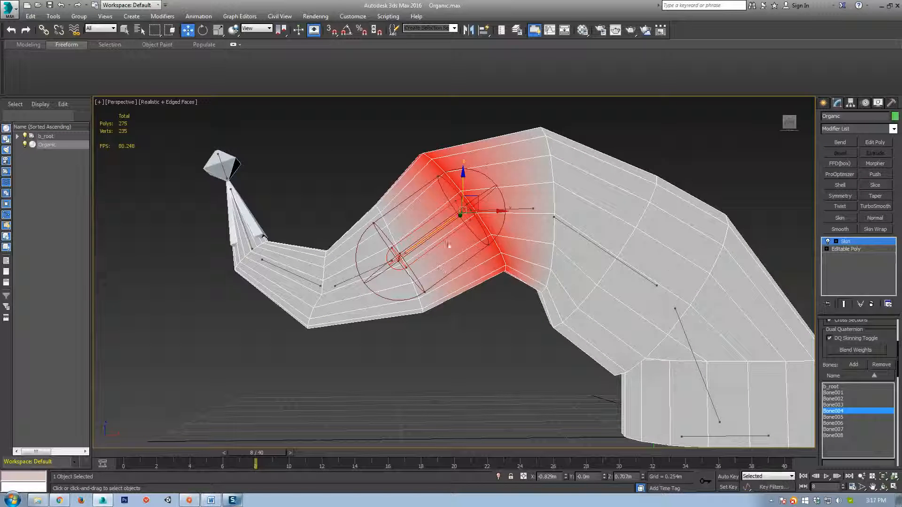
# Step: Enable vertex selection in the Skin modifier, select a ring of vertices along Bone002, and bring up the Weight Tool over the scene list
pyautogui.moveTo(889, 343); pyautogui.dragTo(884, 416)
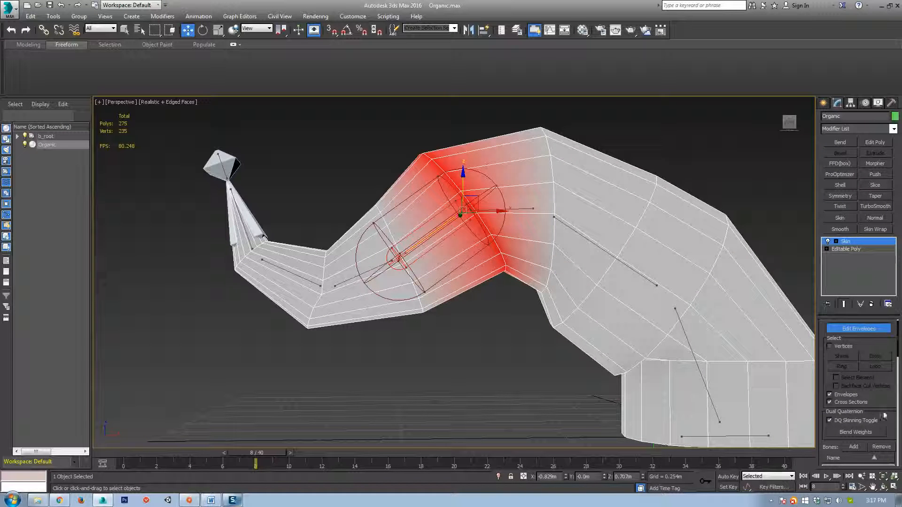
pyautogui.click(829, 347)
pyautogui.moveTo(681, 147); pyautogui.dragTo(579, 292)
pyautogui.moveTo(628, 324); pyautogui.dragTo(554, 310, button='middle')
pyautogui.scroll(-10, 875, 342)
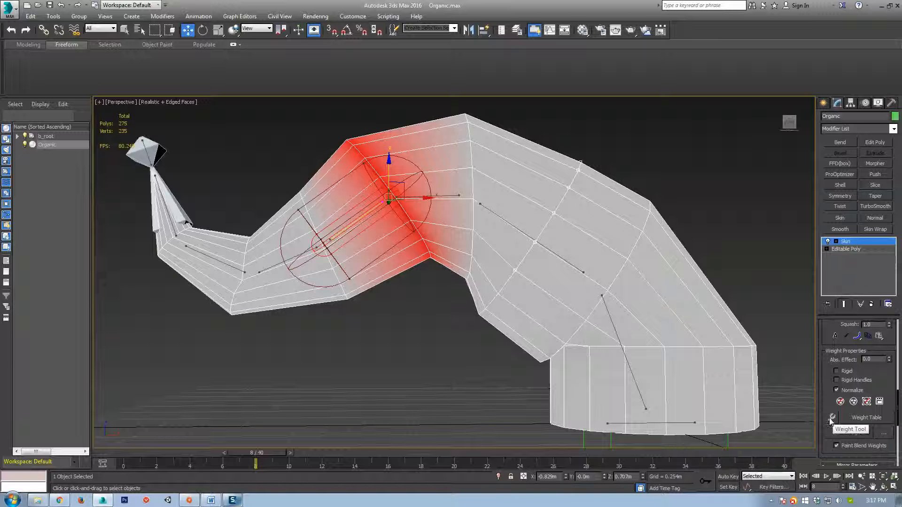
pyautogui.click(832, 418)
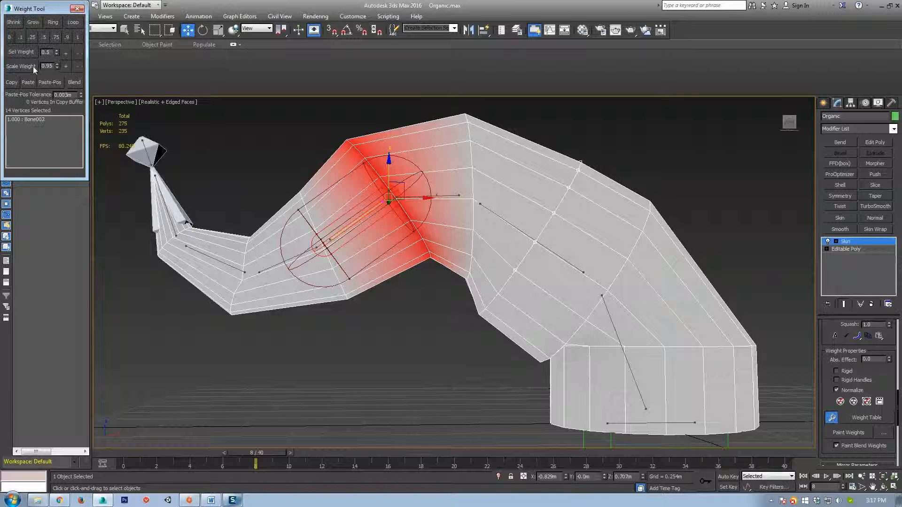
pyautogui.moveTo(109, 161); pyautogui.dragTo(271, 207, button='middle')
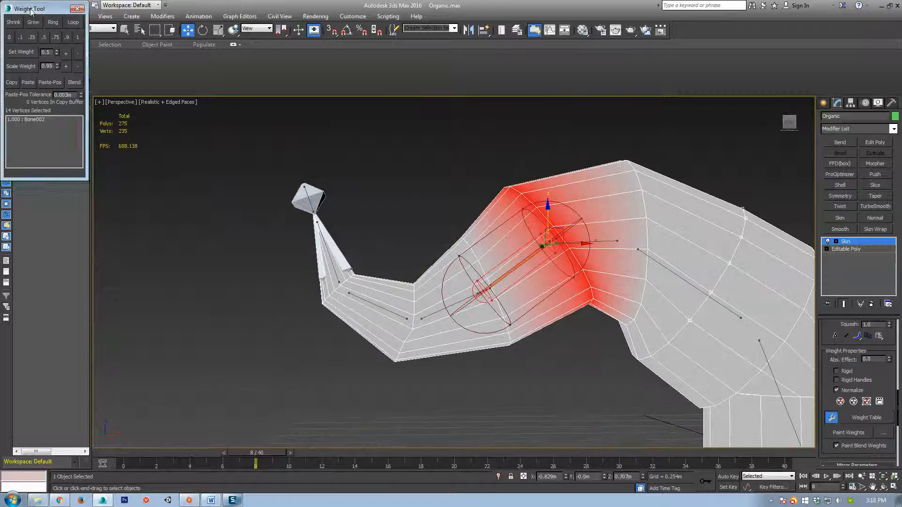
pyautogui.moveTo(37, 8); pyautogui.dragTo(73, 46)
# Step: Check the bone weights of several vertex groups on the upper bend, the base and the section between Bone005 and Bone006
pyautogui.moveTo(455, 234); pyautogui.dragTo(352, 241, button='middle')
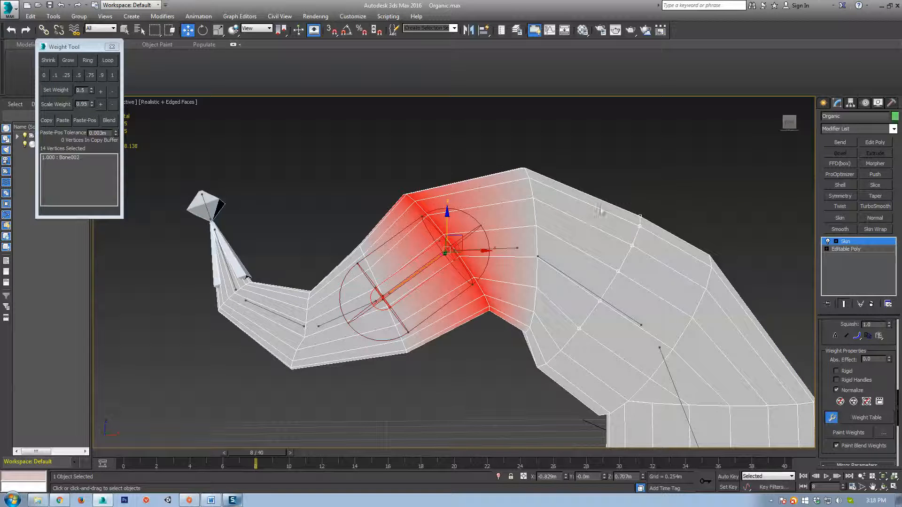
pyautogui.moveTo(512, 157); pyautogui.dragTo(550, 204)
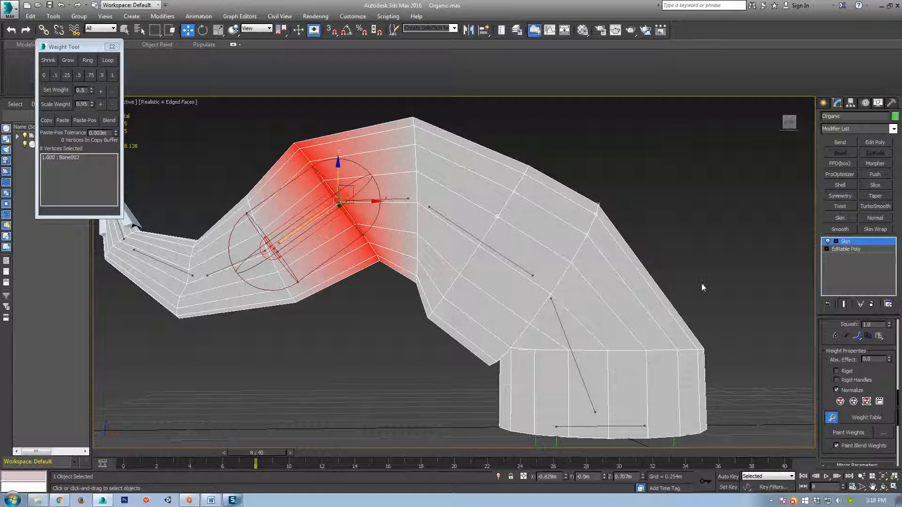
pyautogui.moveTo(755, 330); pyautogui.dragTo(748, 284, button='middle')
pyautogui.moveTo(748, 284); pyautogui.dragTo(625, 383)
pyautogui.moveTo(479, 252); pyautogui.dragTo(529, 280, button='middle')
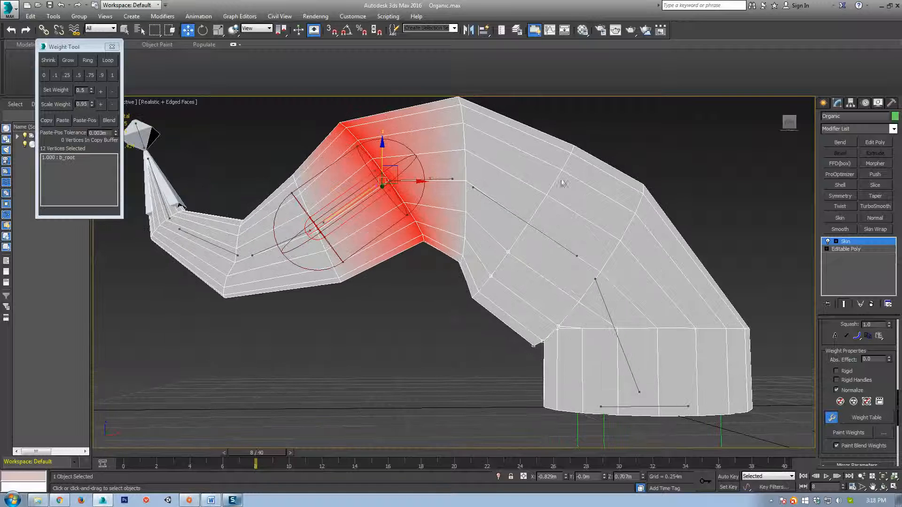
pyautogui.moveTo(706, 140); pyautogui.dragTo(634, 241)
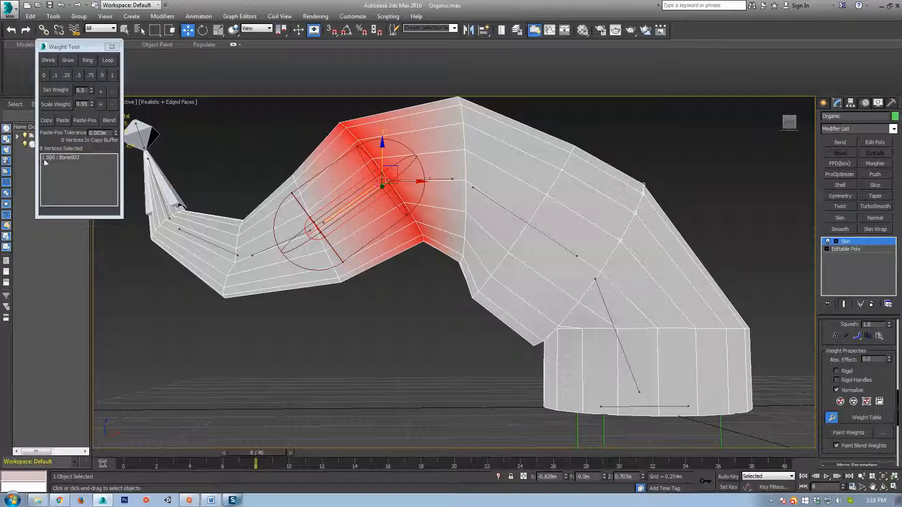
pyautogui.moveTo(306, 183); pyautogui.dragTo(431, 216, button='middle')
pyautogui.moveTo(381, 250); pyautogui.dragTo(337, 342)
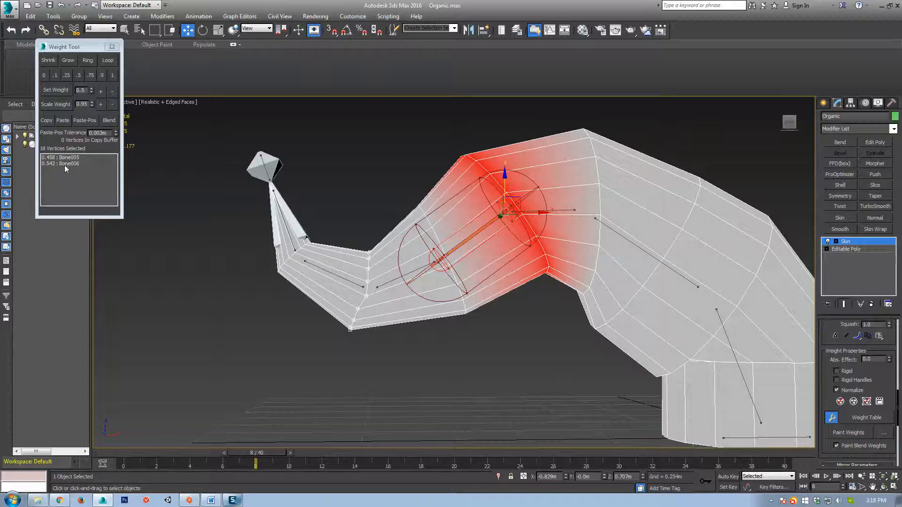
pyautogui.scroll(5, 512, 271)
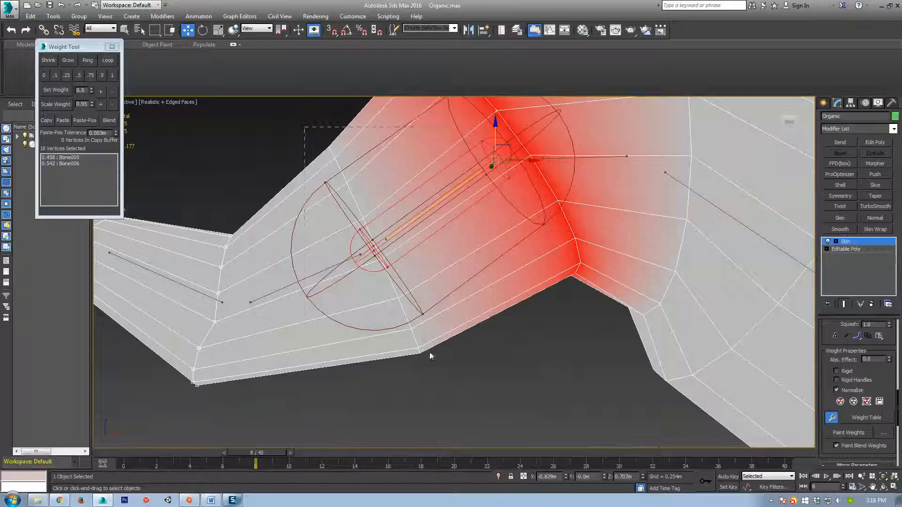
# Step: Select the vertex ring at the joint between Bone004 and Bone005, using wireframe display to refine the selection
pyautogui.moveTo(431, 356); pyautogui.dragTo(447, 388)
pyautogui.scroll(-4, 386, 269)
pyautogui.press('F3')
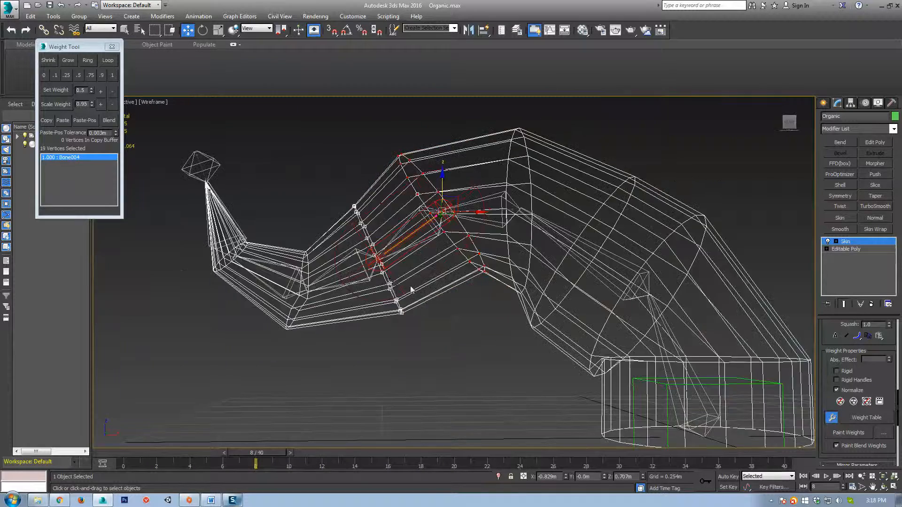
pyautogui.keyDown('alt'); pyautogui.moveTo(392, 282); pyautogui.dragTo(474, 356, button='middle'); pyautogui.keyUp('alt')
pyautogui.moveTo(535, 266); pyautogui.dragTo(373, 305)
pyautogui.moveTo(451, 357)
pyautogui.keyDown('alt'); pyautogui.mouseDown(button='middle')
pyautogui.moveTo(390, 316)
pyautogui.moveTo(455, 324)
pyautogui.mouseUp(button='middle'); pyautogui.keyUp('alt')
pyautogui.scroll(3, 389, 316)
pyautogui.press('F3')
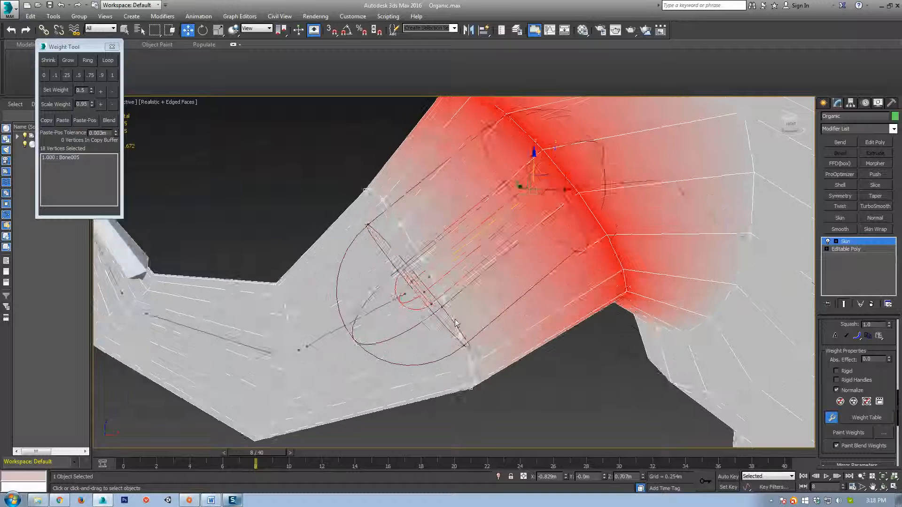
# Step: Select two adjacent vertices on the ring between Bone004 and Bone005 and extend the selection to the full loop
pyautogui.keyDown('alt'); pyautogui.moveTo(415, 259); pyautogui.dragTo(383, 258, button='middle'); pyautogui.keyUp('alt')
pyautogui.click(389, 239)
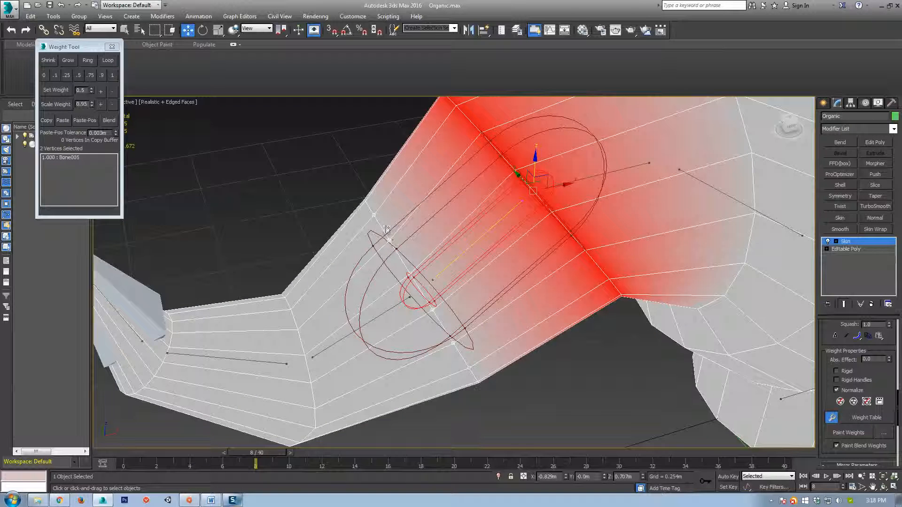
pyautogui.keyDown('alt'); pyautogui.moveTo(371, 215); pyautogui.dragTo(441, 259, button='middle'); pyautogui.keyUp('alt')
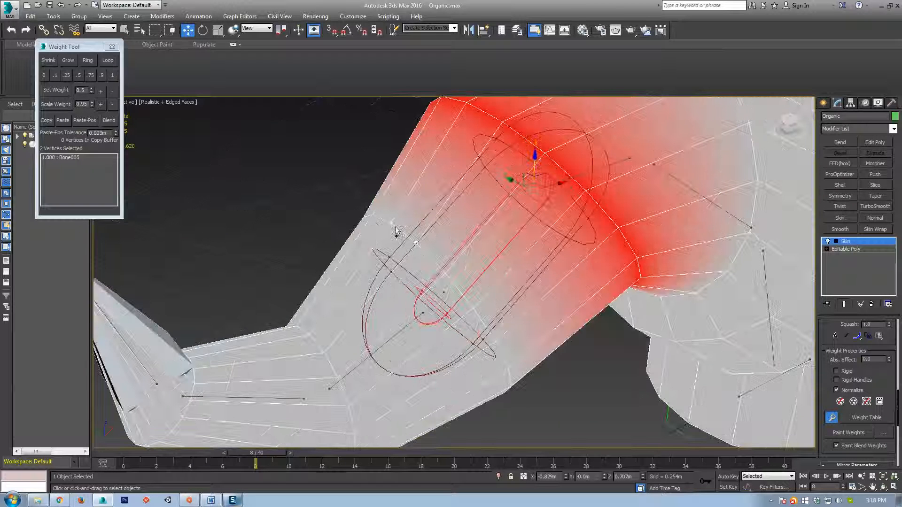
pyautogui.click(112, 64)
pyautogui.keyDown('alt'); pyautogui.moveTo(446, 310); pyautogui.dragTo(419, 286, button='middle'); pyautogui.keyUp('alt')
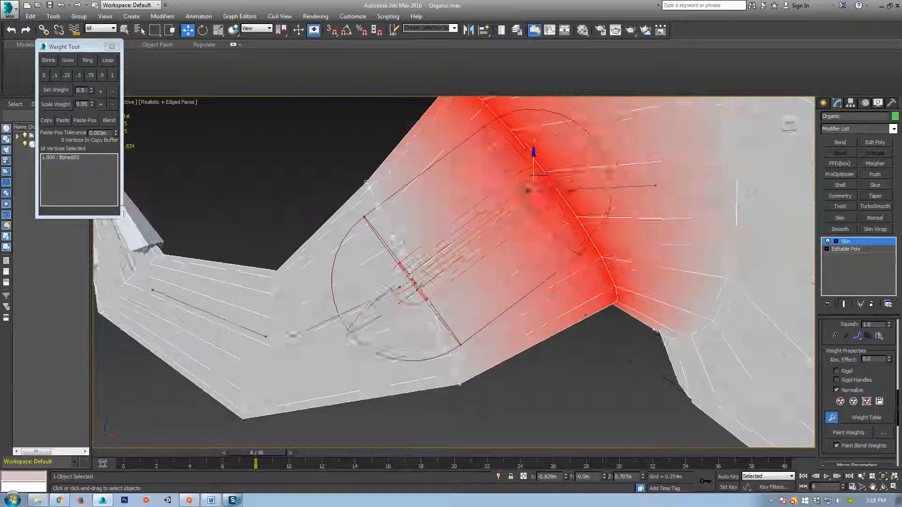
# Step: Set the selected ring's weight to 0.5 for Bone004, and compare the influence of Bone005 and Bone004
pyautogui.scroll(-3, 419, 286)
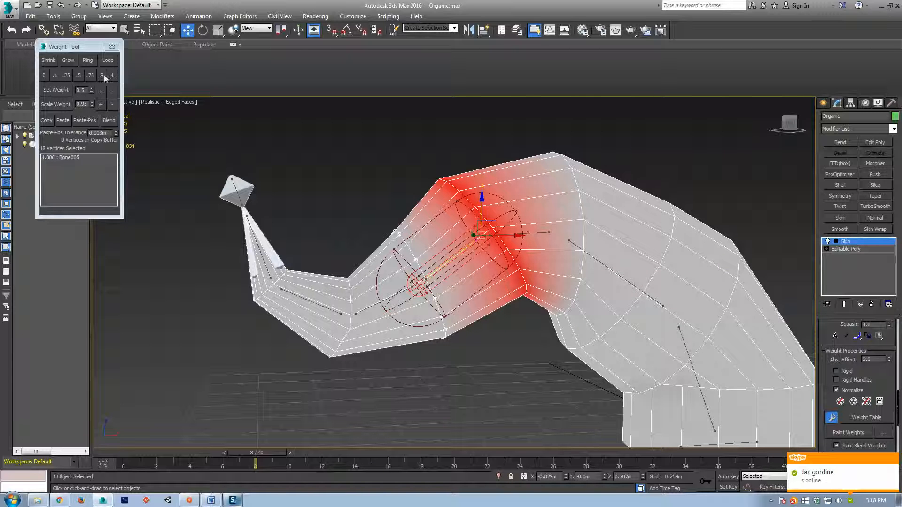
pyautogui.click(79, 75)
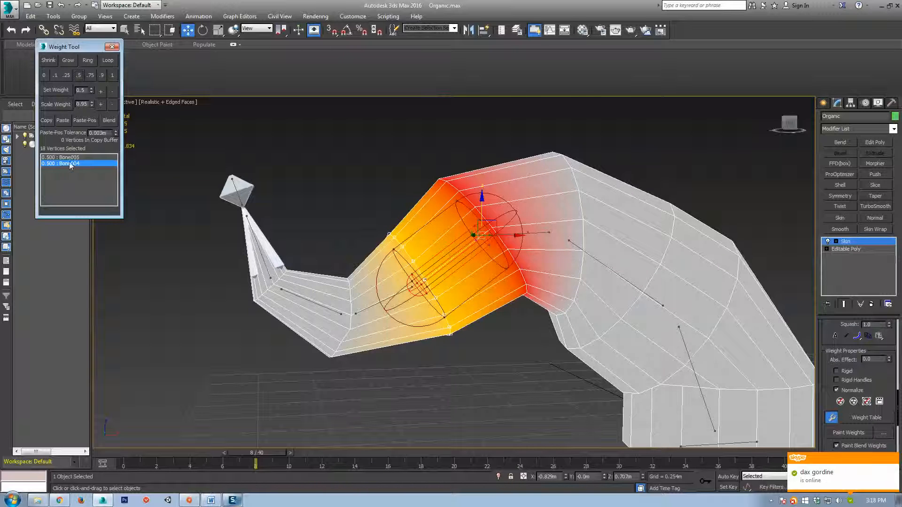
pyautogui.moveTo(413, 362); pyautogui.dragTo(370, 298, button='middle')
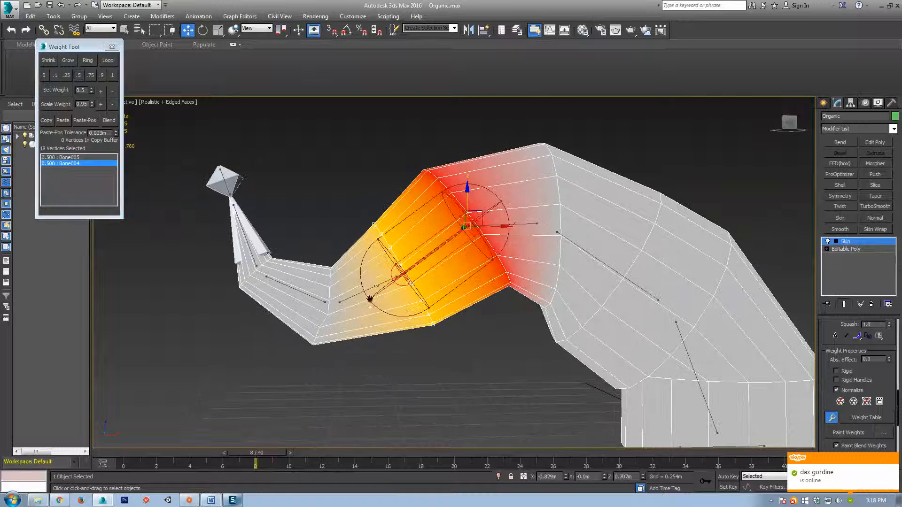
pyautogui.click(360, 292)
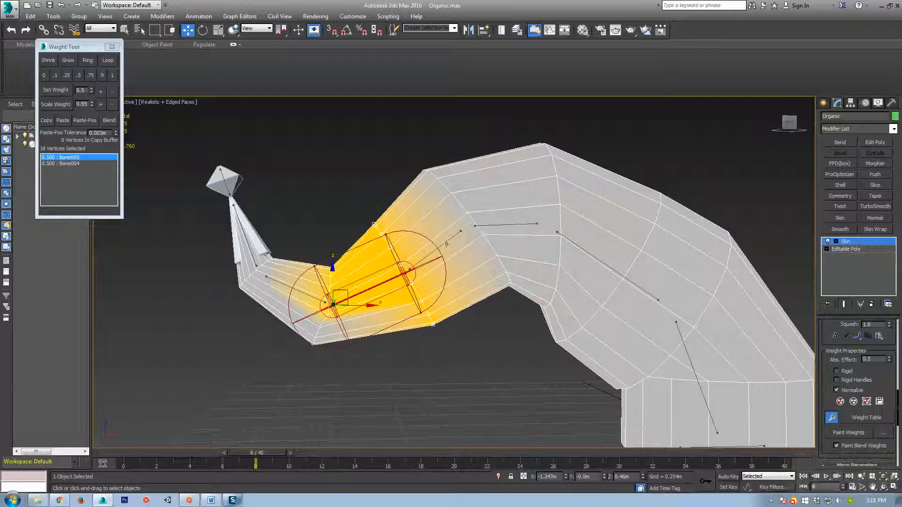
pyautogui.click(429, 254)
# Step: Go to frame 11 and select the full vertex loop at the joint between Bone003 and Bone004
pyautogui.moveTo(256, 452); pyautogui.dragTo(309, 435)
pyautogui.press('w')
pyautogui.moveTo(477, 292); pyautogui.dragTo(447, 302, button='middle')
pyautogui.scroll(3, 446, 302)
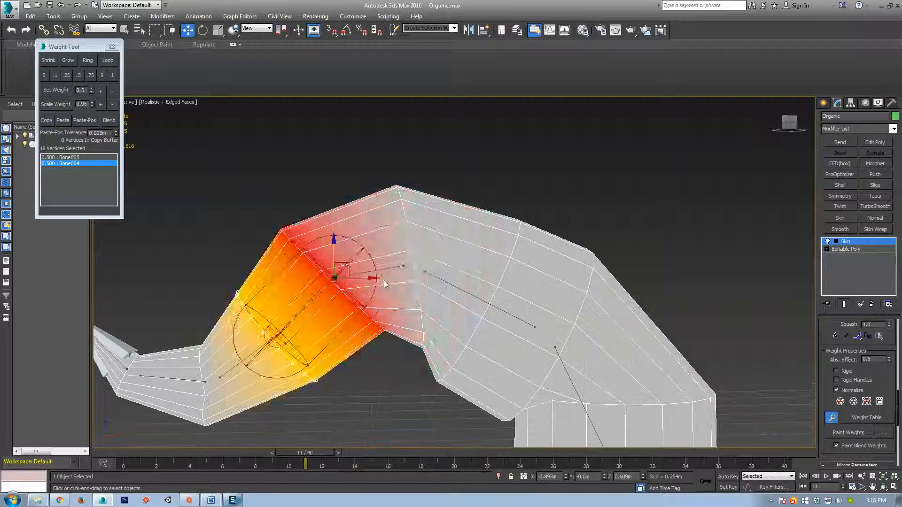
pyautogui.click(381, 270)
pyautogui.scroll(-4, 356, 273)
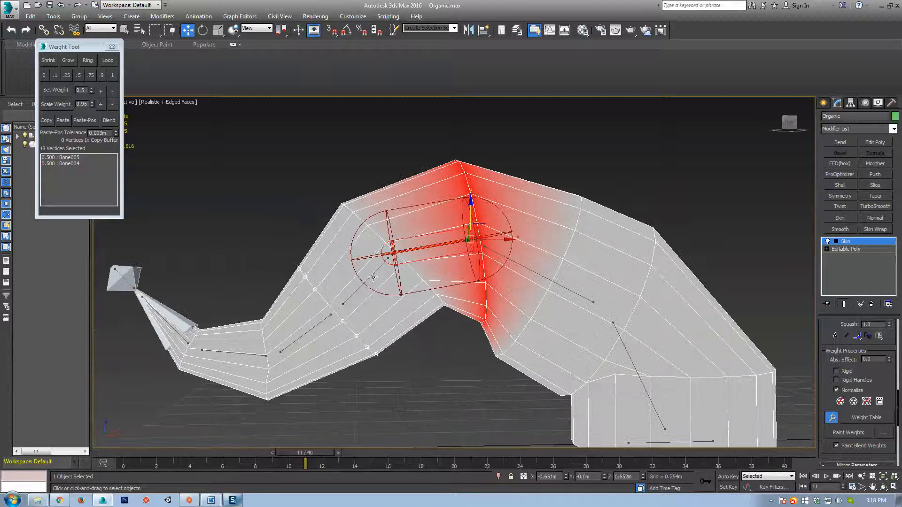
pyautogui.click(375, 275)
pyautogui.click(362, 222)
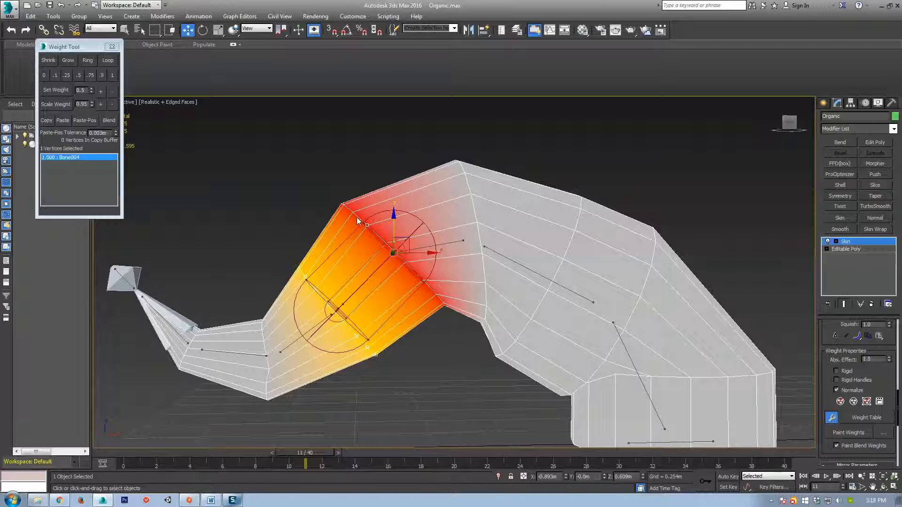
pyautogui.click(107, 60)
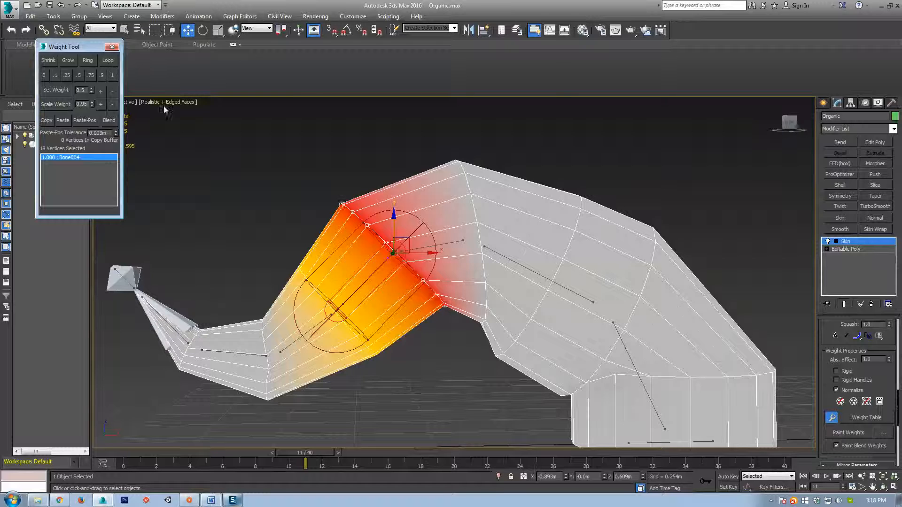
# Step: Try several Bone003 weights between 0.1 and 1 on the selected loop, and settle on 0.5
pyautogui.moveTo(420, 326); pyautogui.dragTo(390, 310, button='middle')
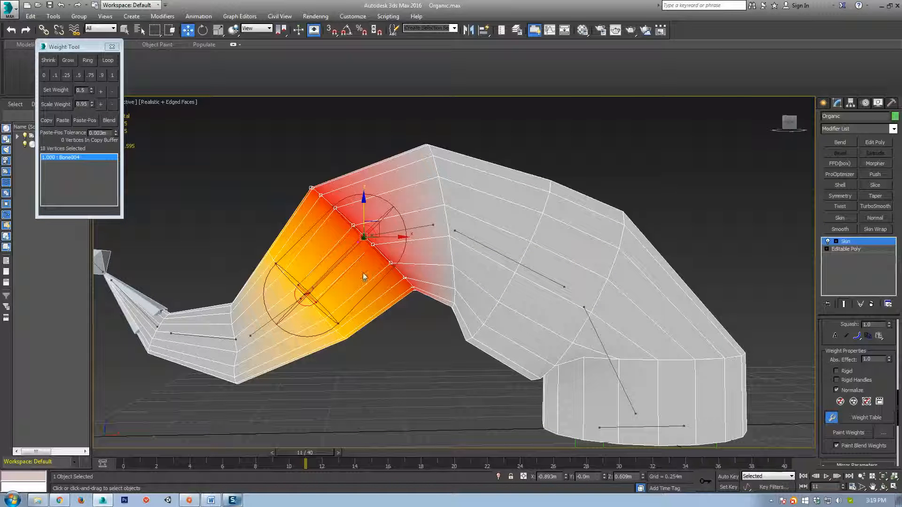
pyautogui.click(420, 227)
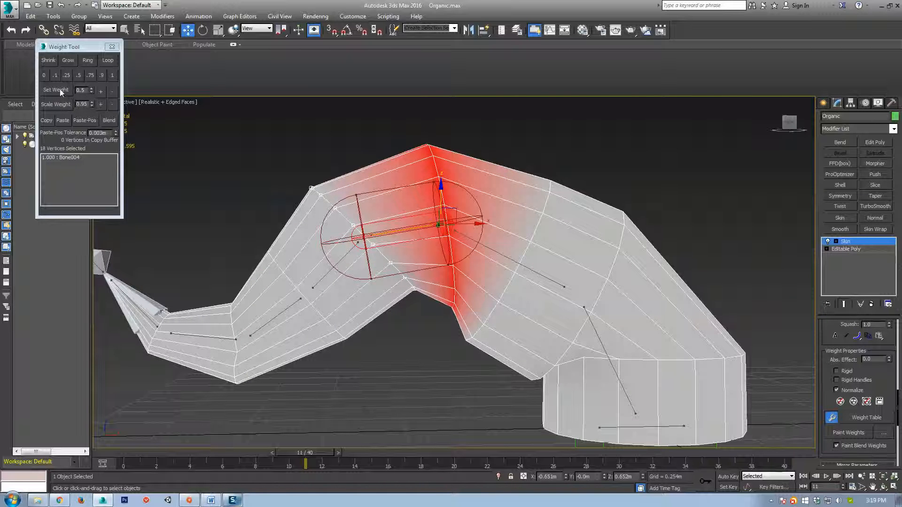
pyautogui.click(55, 76)
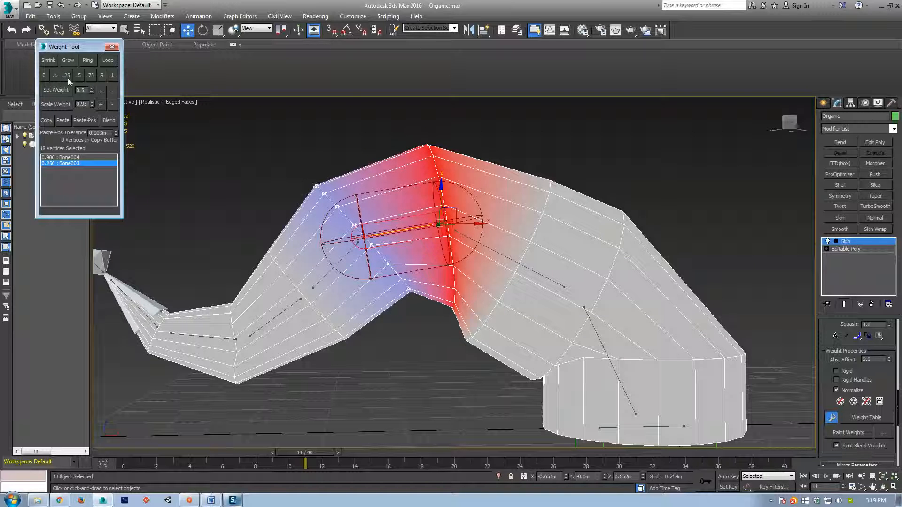
pyautogui.click(78, 76)
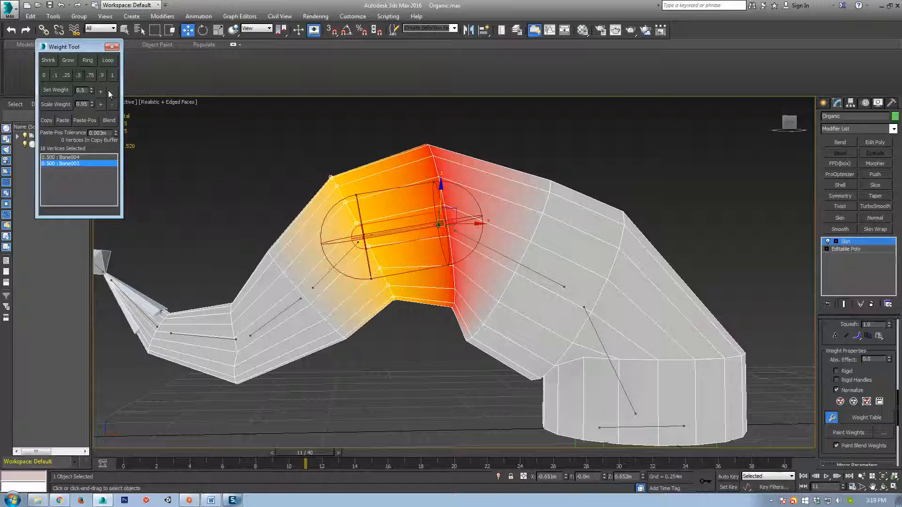
pyautogui.click(112, 76)
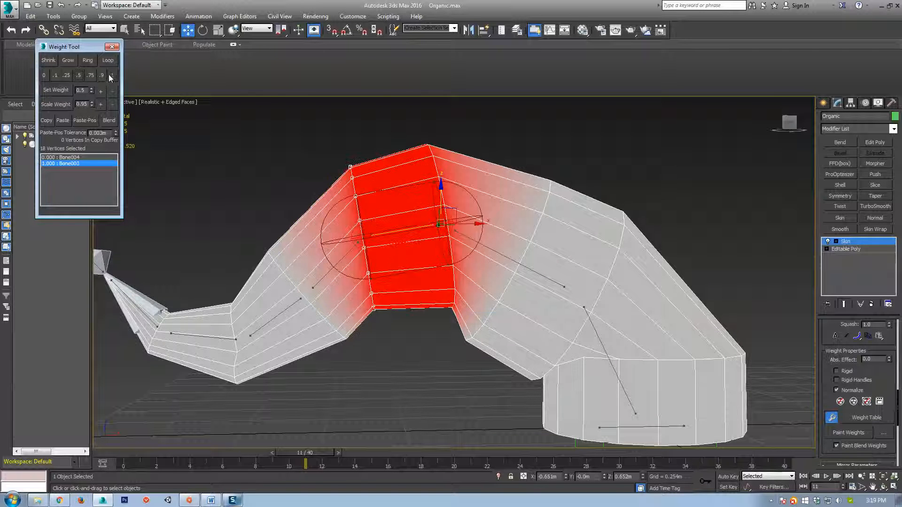
pyautogui.click(102, 75)
pyautogui.click(90, 74)
pyautogui.click(79, 76)
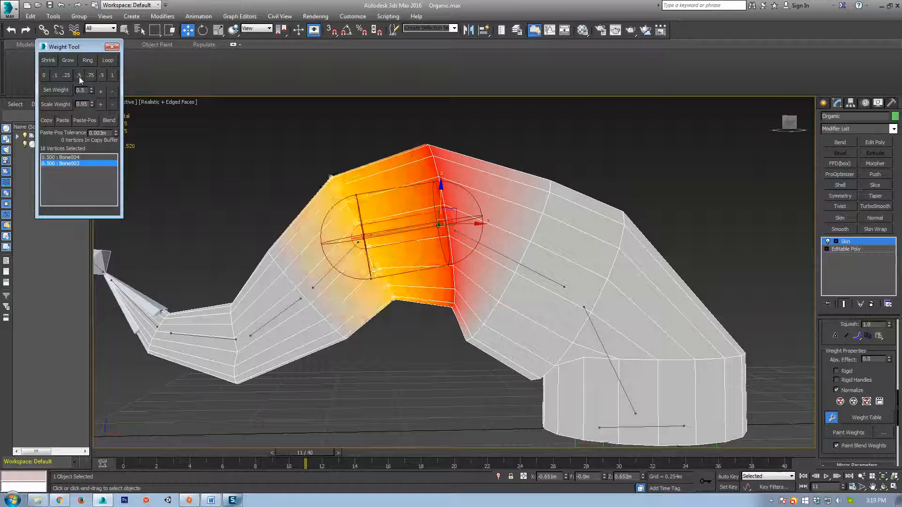
# Step: At frame 14, select the vertex loop at the joint between Bone002 and Bone003 and weight it 0.5 to Bone002
pyautogui.scroll(-4, 354, 343)
pyautogui.moveTo(305, 454); pyautogui.dragTo(364, 376)
pyautogui.scroll(5, 438, 284)
pyautogui.scroll(-6, 341, 256)
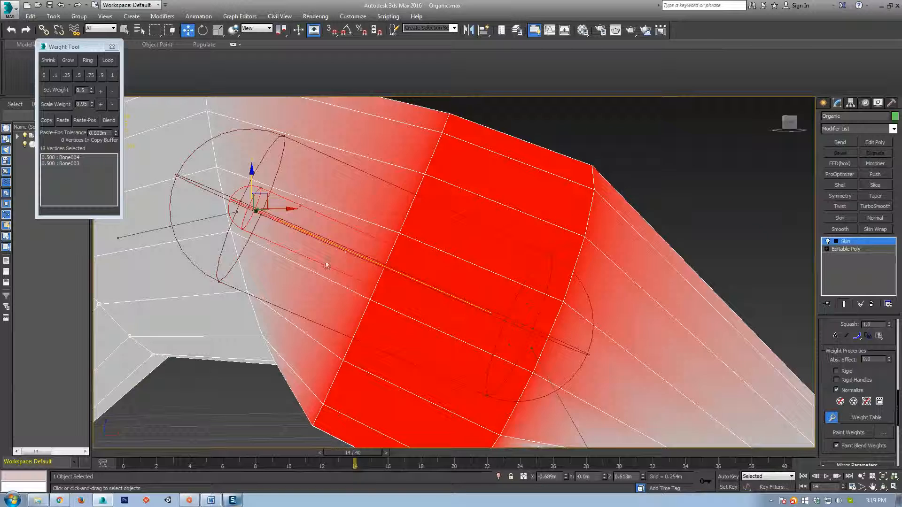
pyautogui.click(360, 186)
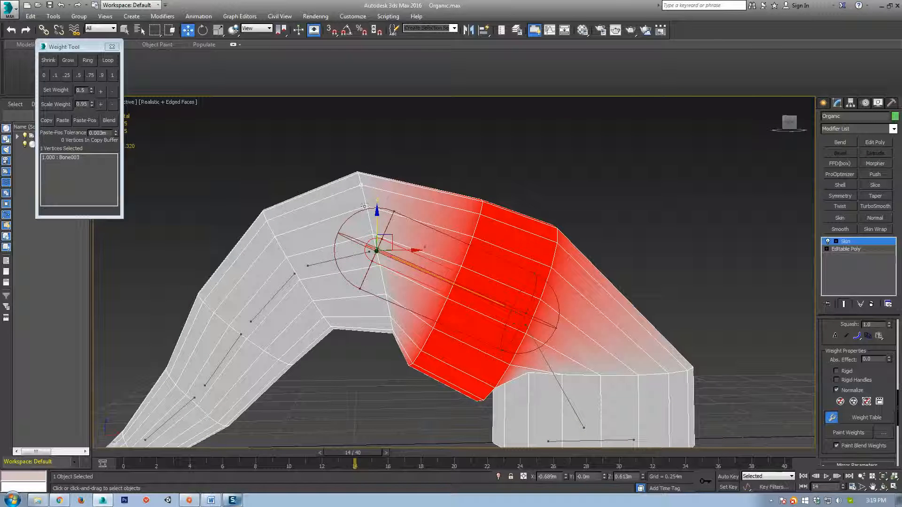
pyautogui.click(109, 61)
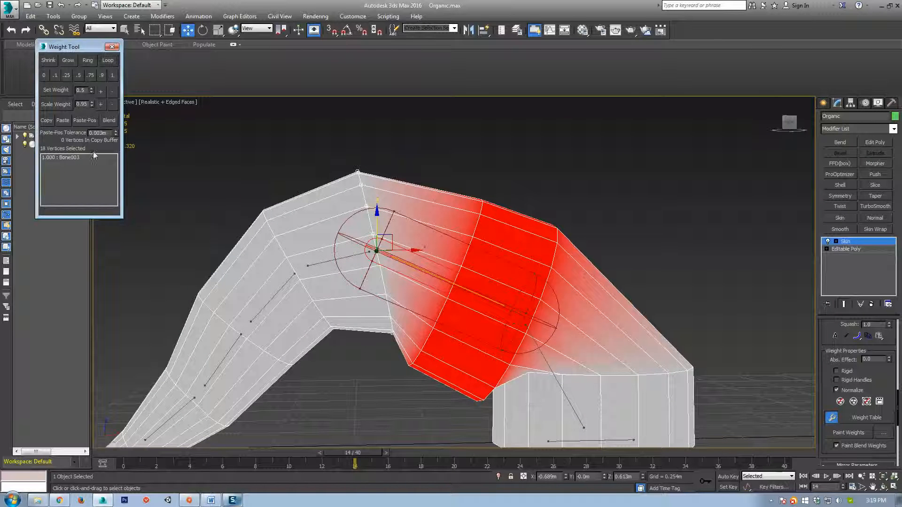
pyautogui.click(78, 75)
# Step: Select the vertex loop at the joint between Bone001 and Bone002 and weight it 0.5 to Bone001
pyautogui.moveTo(427, 282); pyautogui.dragTo(337, 244, button='middle')
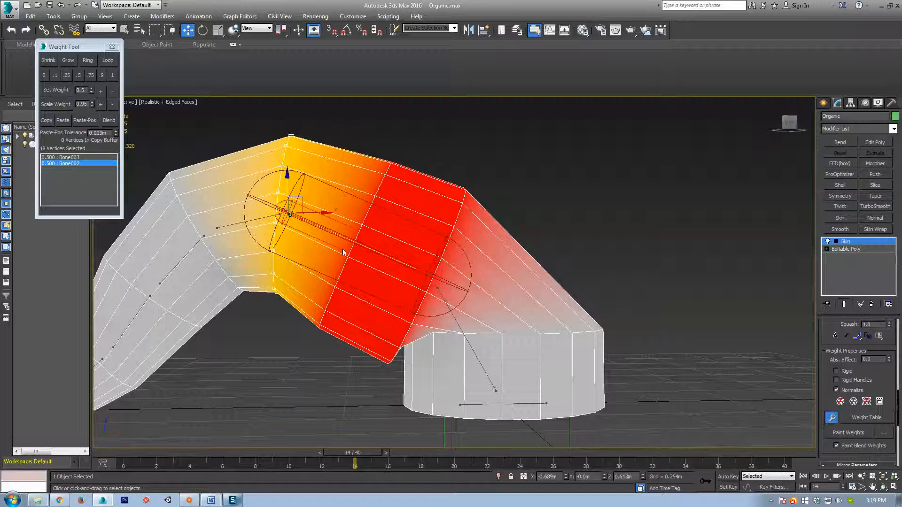
pyautogui.moveTo(453, 294); pyautogui.dragTo(443, 295, button='middle')
pyautogui.click(431, 259)
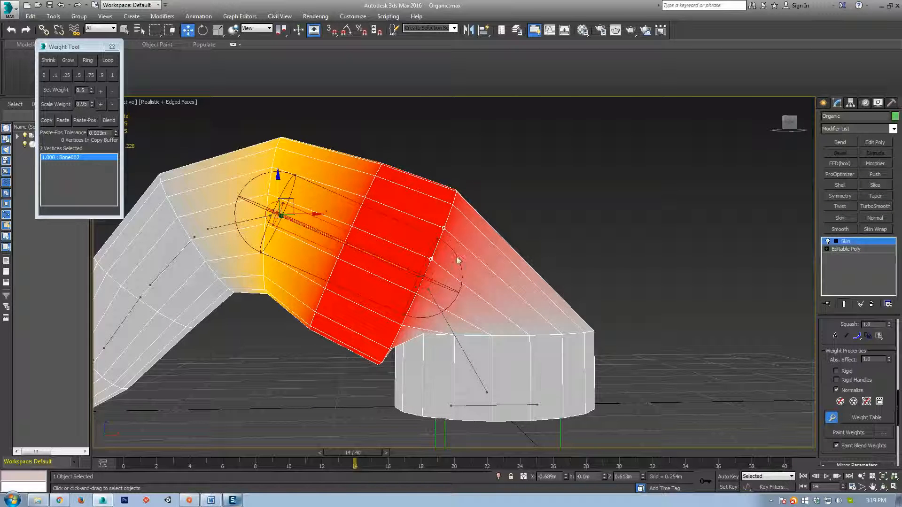
pyautogui.click(108, 60)
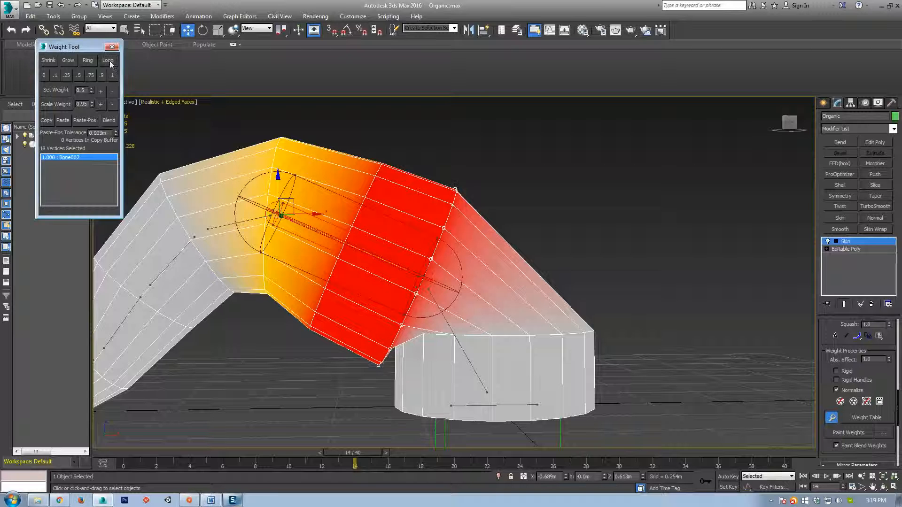
pyautogui.click(446, 324)
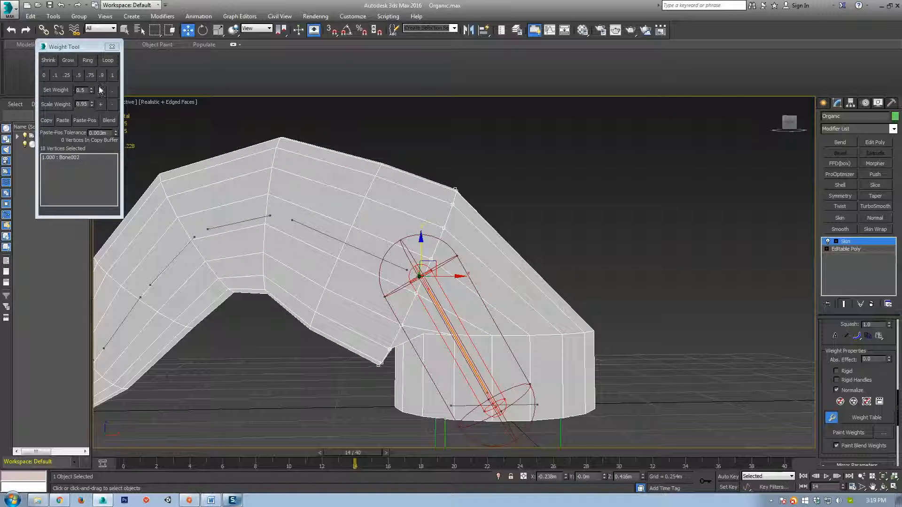
pyautogui.click(79, 78)
# Step: Select the vertex loop around the upper edge of the base and weight it 0.5 to Bone001, trying 1 first
pyautogui.moveTo(477, 317); pyautogui.dragTo(426, 317, button='middle')
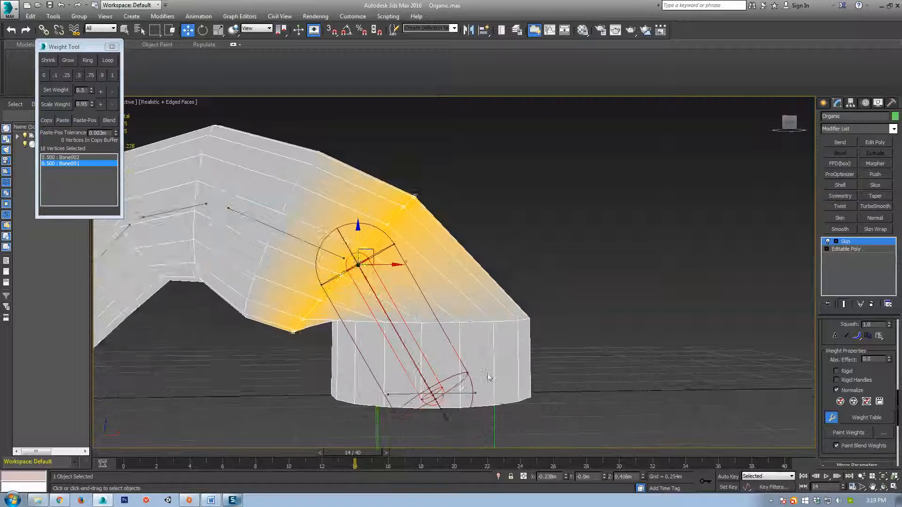
pyautogui.moveTo(490, 377); pyautogui.dragTo(446, 336, button='middle')
pyautogui.click(413, 275)
pyautogui.keyDown('ctrl'); pyautogui.click(446, 275); pyautogui.keyUp('ctrl')
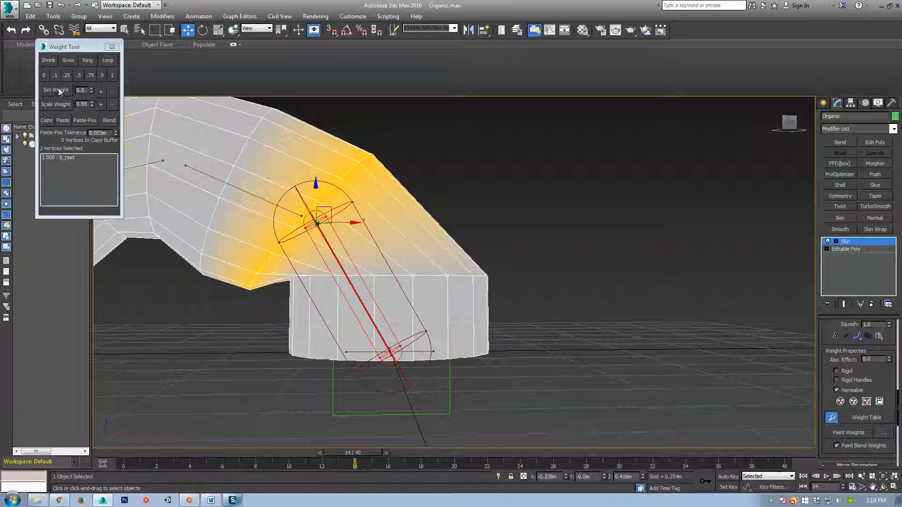
pyautogui.click(108, 60)
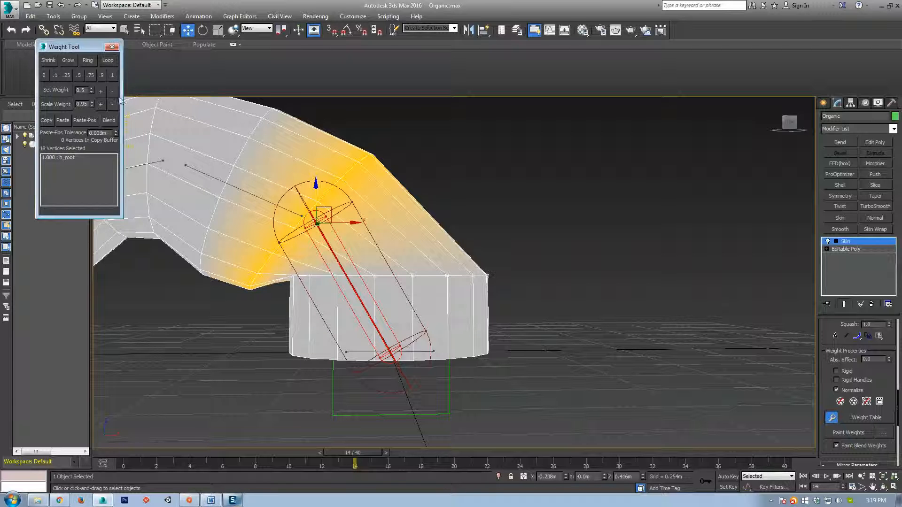
pyautogui.click(111, 76)
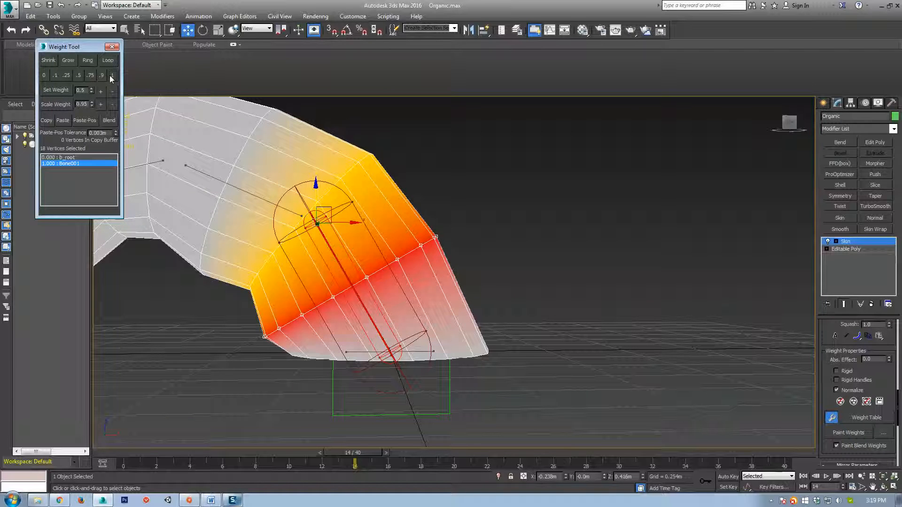
pyautogui.click(78, 76)
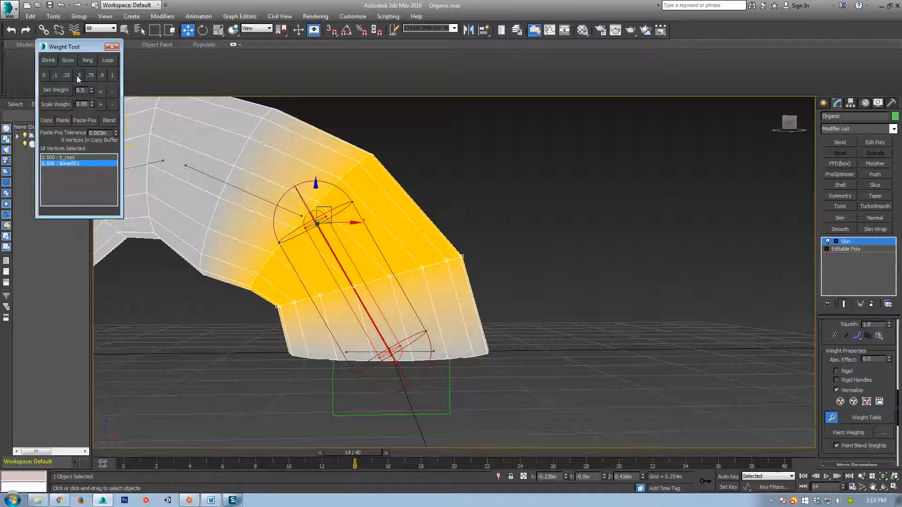
# Step: Select the vertex loop midway along Bone002 and weight it 0.25 to Bone001, trying 0.1 first
pyautogui.scroll(-5, 432, 319)
pyautogui.click(405, 272)
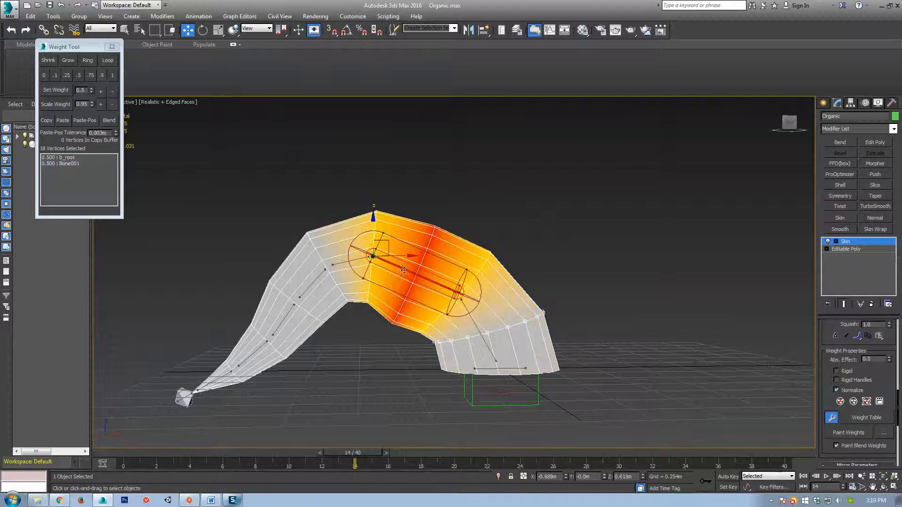
pyautogui.scroll(5, 404, 272)
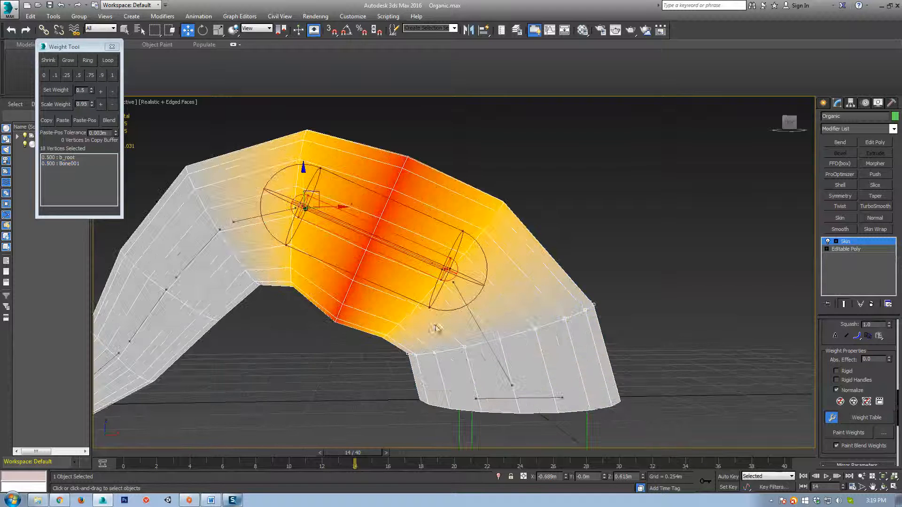
pyautogui.click(474, 319)
pyautogui.click(352, 281)
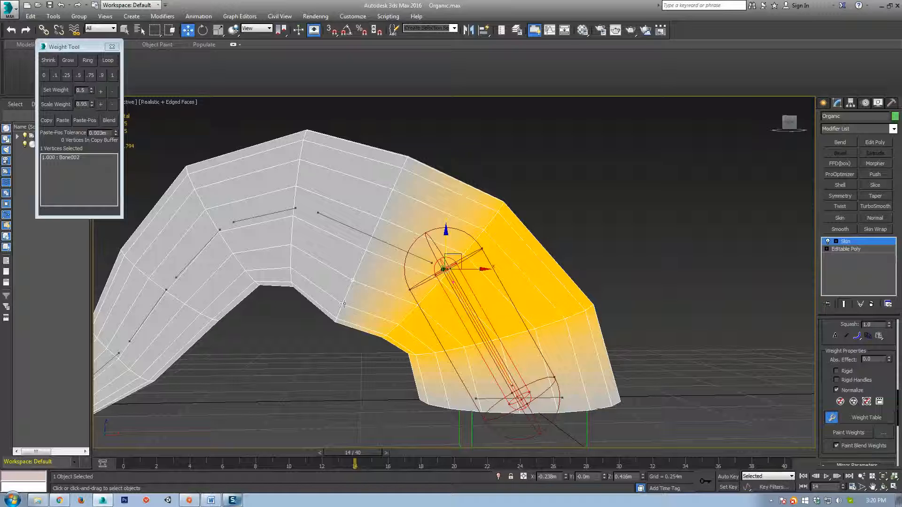
pyautogui.click(107, 60)
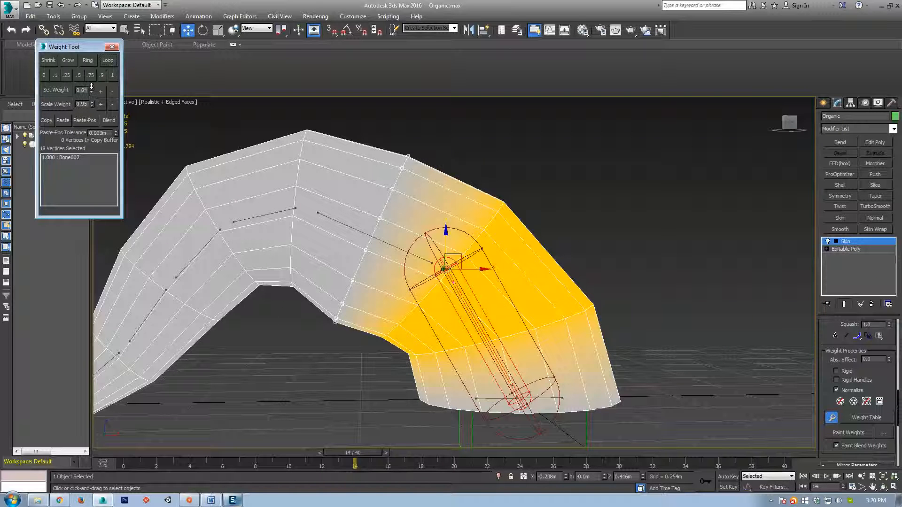
pyautogui.click(55, 75)
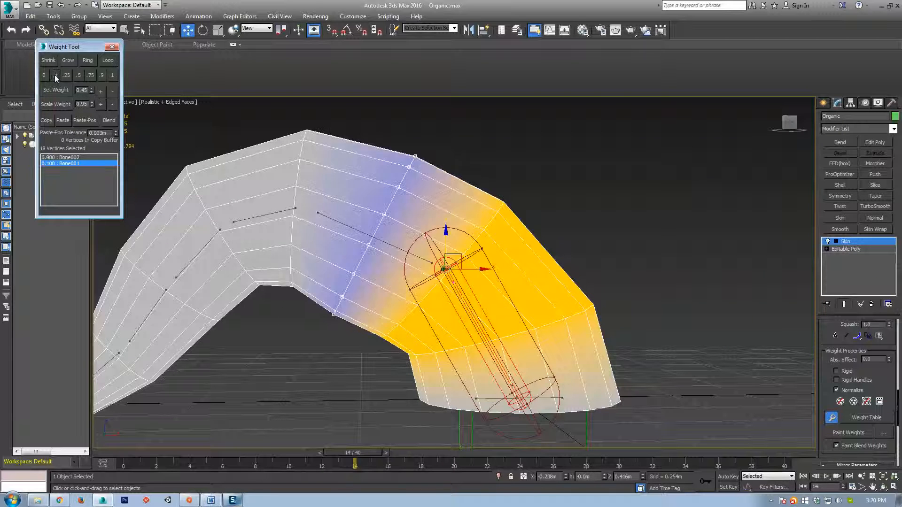
pyautogui.click(66, 76)
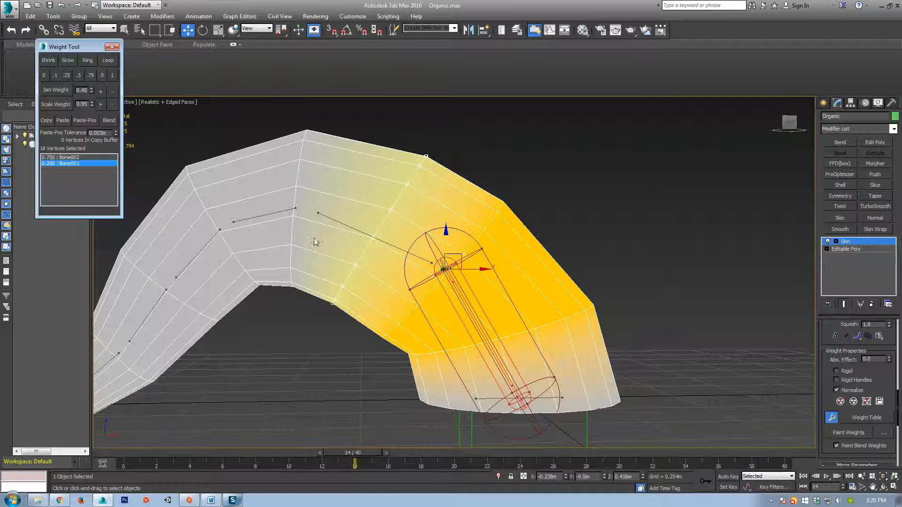
# Step: With Bone002 active, select the vertex loop just above the base and set its weight to 0.25
pyautogui.moveTo(405, 288); pyautogui.dragTo(376, 276, button='middle')
pyautogui.click(365, 233)
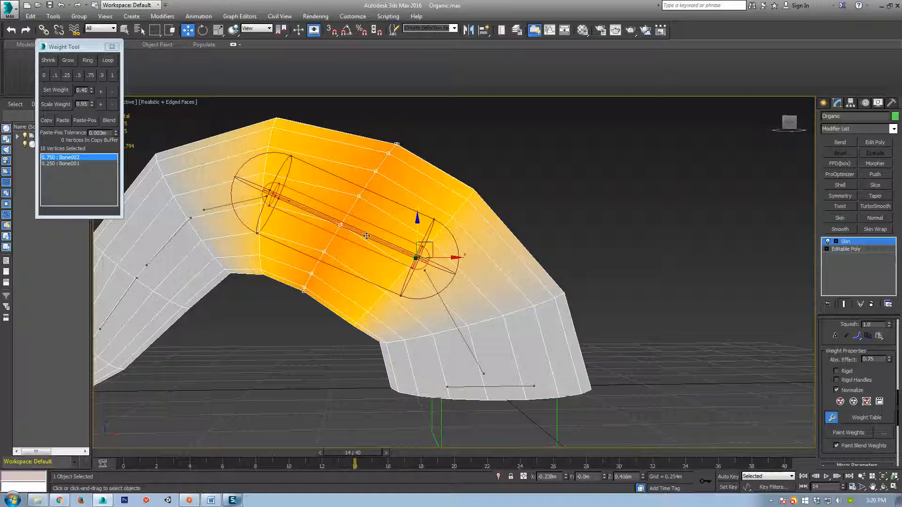
pyautogui.click(387, 343)
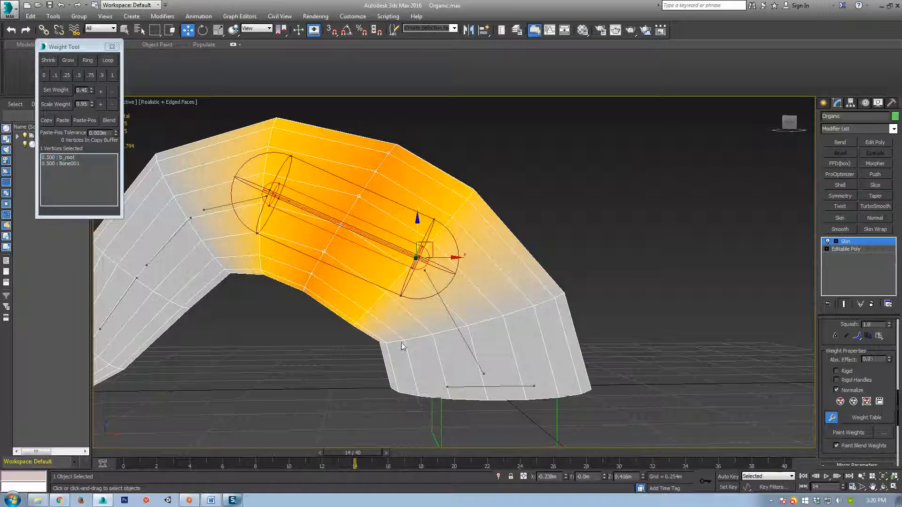
pyautogui.click(103, 61)
pyautogui.click(68, 75)
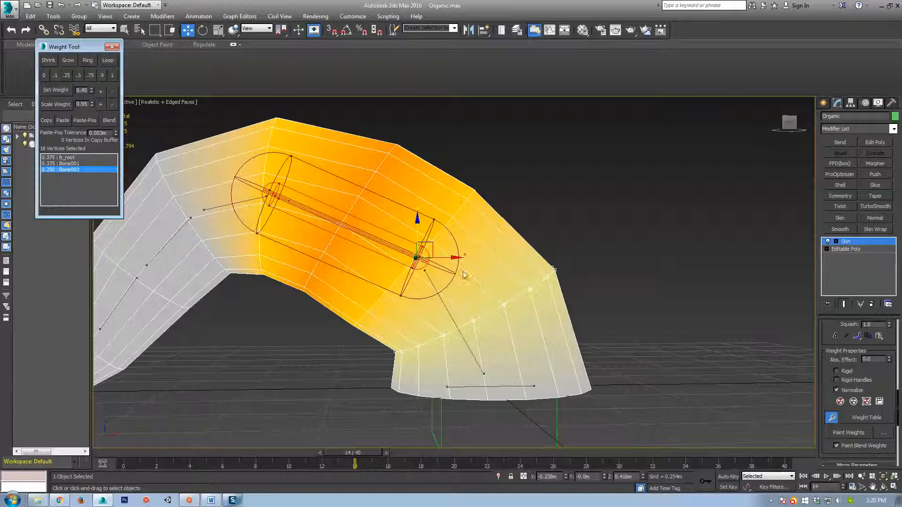
# Step: Weight the vertex loop just above the base 0.1 to Bone002 and 0.75 to Bone001, trying 0.25 for Bone001 first
pyautogui.click(55, 75)
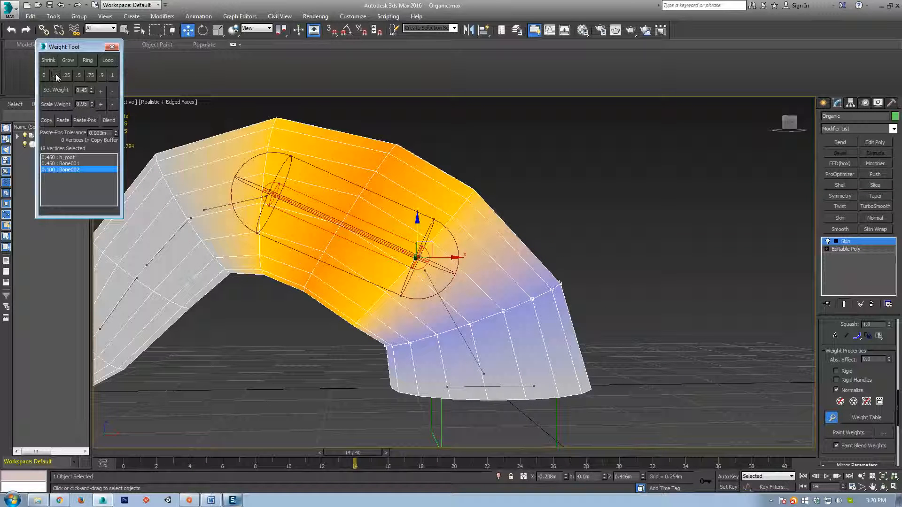
pyautogui.click(449, 317)
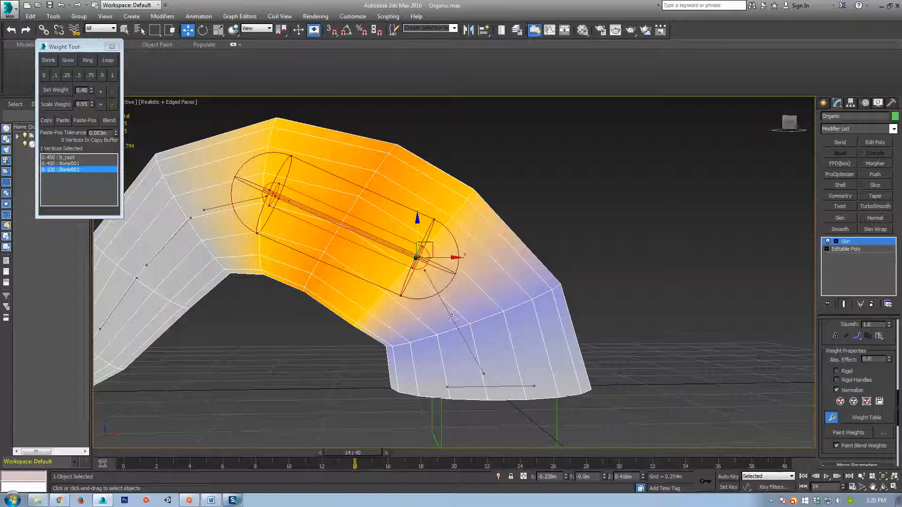
pyautogui.click(455, 321)
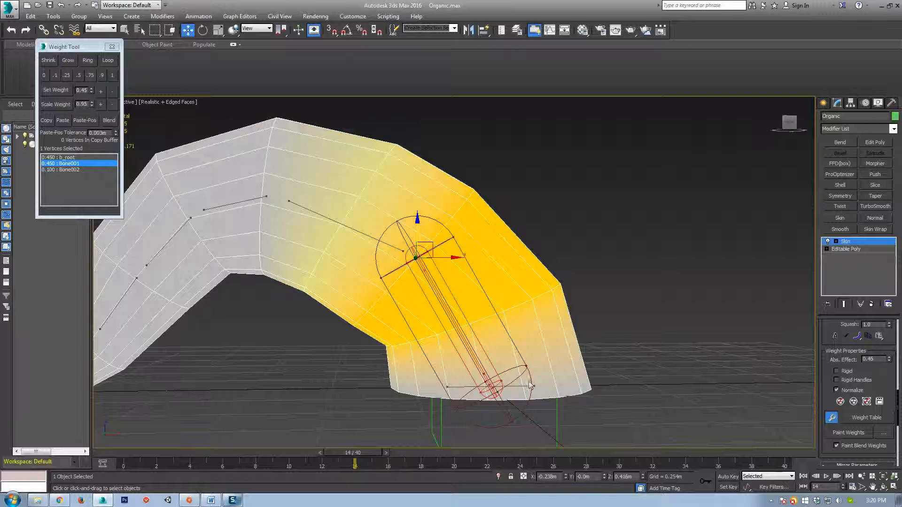
pyautogui.keyDown('ctrl'); pyautogui.click(531, 300); pyautogui.keyUp('ctrl')
pyautogui.click(99, 63)
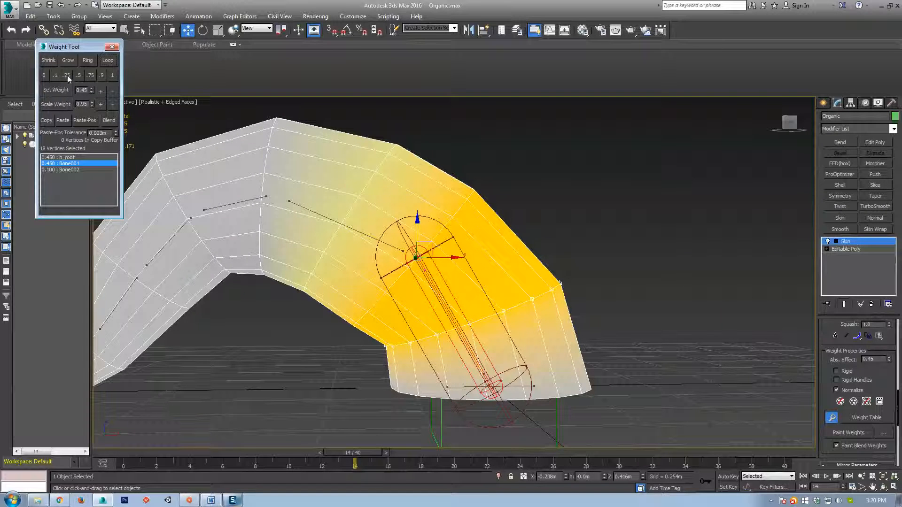
pyautogui.click(67, 76)
pyautogui.click(90, 75)
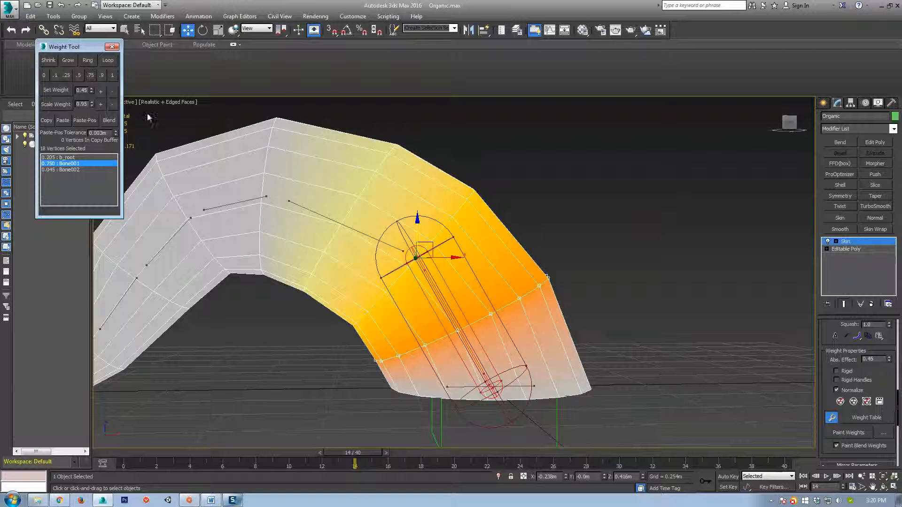
# Step: Scrub the animation to frame 32 and back to examine how the reweighted base deforms when bent the other way
pyautogui.scroll(-5, 395, 393)
pyautogui.moveTo(354, 452); pyautogui.dragTo(657, 450)
pyautogui.press('w')
pyautogui.moveTo(617, 374); pyautogui.dragTo(558, 408, button='middle')
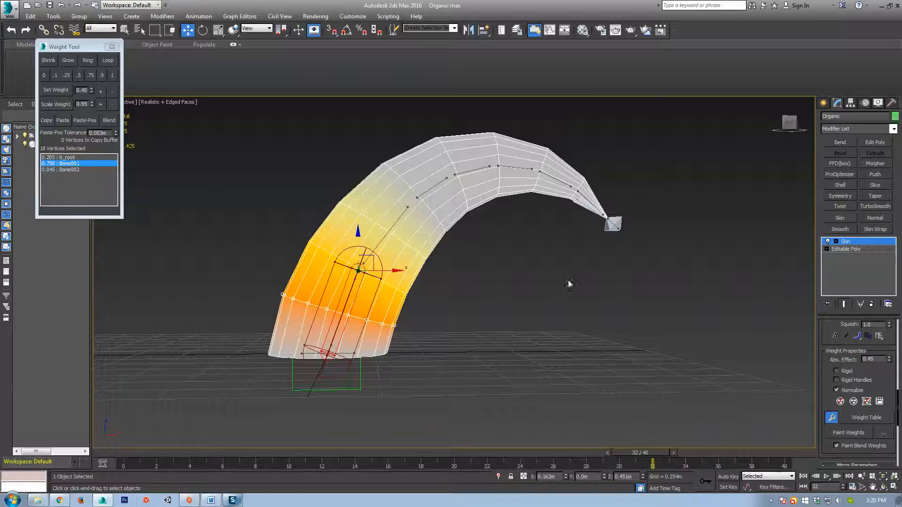
pyautogui.keyDown('alt'); pyautogui.moveTo(570, 284); pyautogui.dragTo(413, 285, button='middle'); pyautogui.keyUp('alt')
pyautogui.keyDown('alt'); pyautogui.moveTo(487, 363); pyautogui.dragTo(509, 371, button='middle'); pyautogui.keyUp('alt')
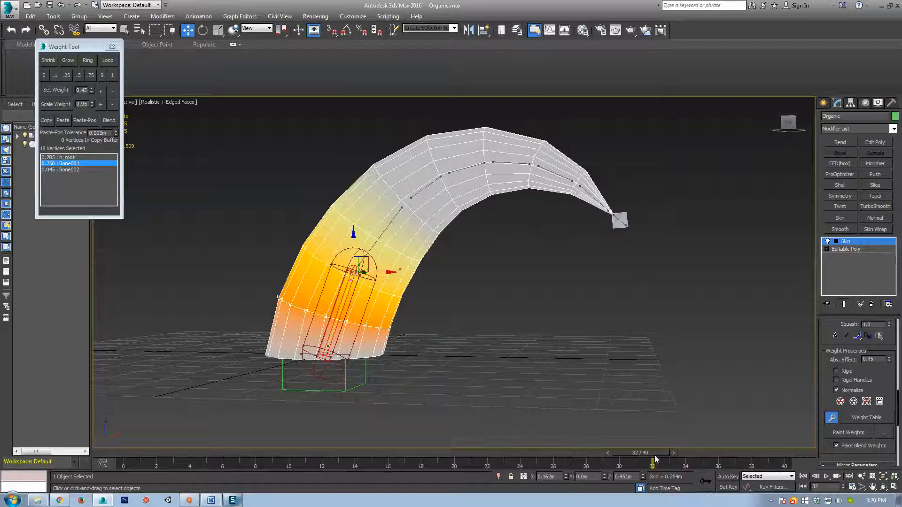
pyautogui.moveTo(656, 459); pyautogui.dragTo(493, 466)
# Step: Leave the Skin modifier's envelope editing and turn off the edged-faces display
pyautogui.scroll(-4, 529, 311)
pyautogui.click(849, 242)
pyautogui.moveTo(529, 355); pyautogui.dragTo(557, 328, button='middle')
pyautogui.scroll(3, 541, 394)
pyautogui.keyDown('alt'); pyautogui.moveTo(542, 407); pyautogui.dragTo(534, 394, button='middle'); pyautogui.keyUp('alt')
pyautogui.scroll(-1, 533, 394)
pyautogui.press('F4')
# Step: Play the animation to check the skin deformation, stop it and close the Weight Tool
pyautogui.press('/')
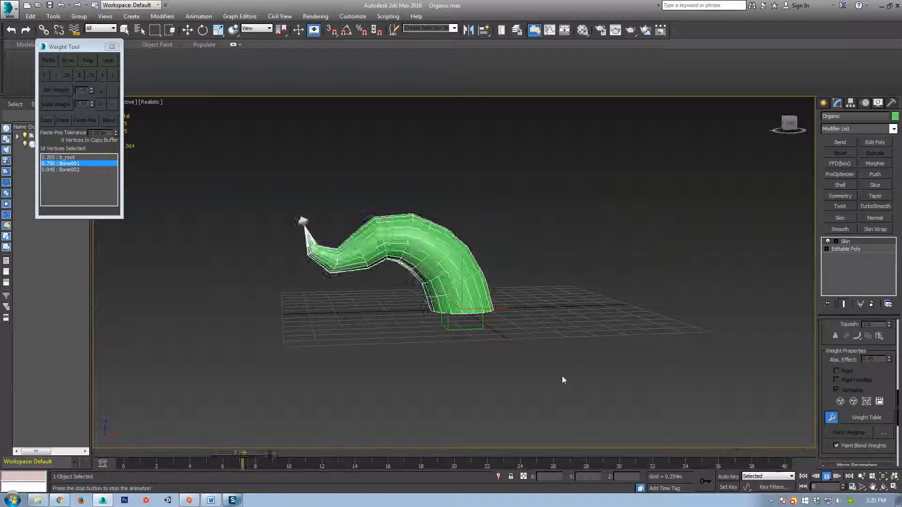
pyautogui.press('/')
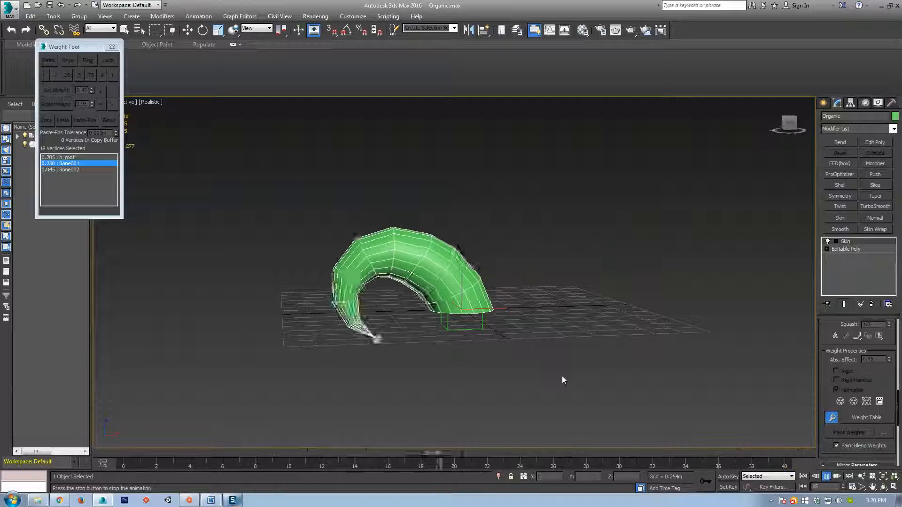
pyautogui.press('w')
pyautogui.moveTo(683, 152); pyautogui.dragTo(624, 194, button='middle')
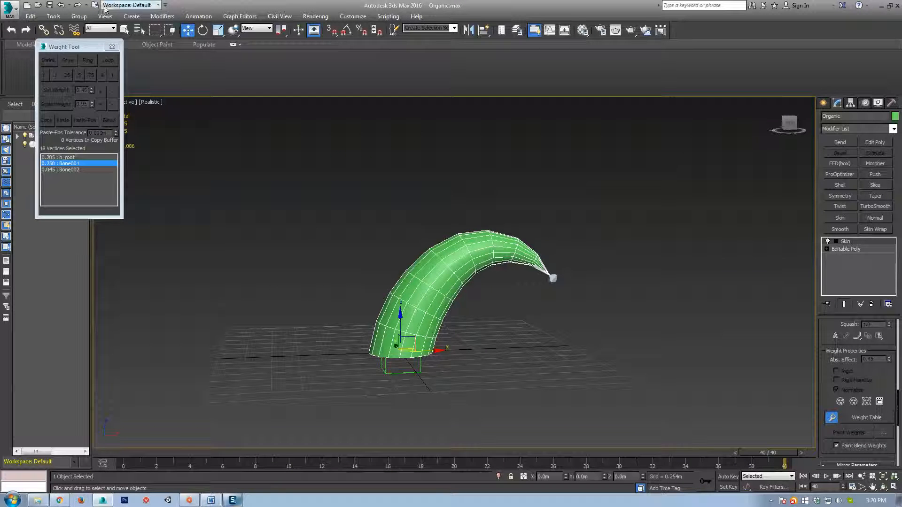
pyautogui.click(112, 46)
# Step: Examine the bent mesh at frame 40 from several angles in shaded and wireframe display
pyautogui.keyDown('alt'); pyautogui.moveTo(560, 298); pyautogui.dragTo(509, 290, button='middle'); pyautogui.keyUp('alt')
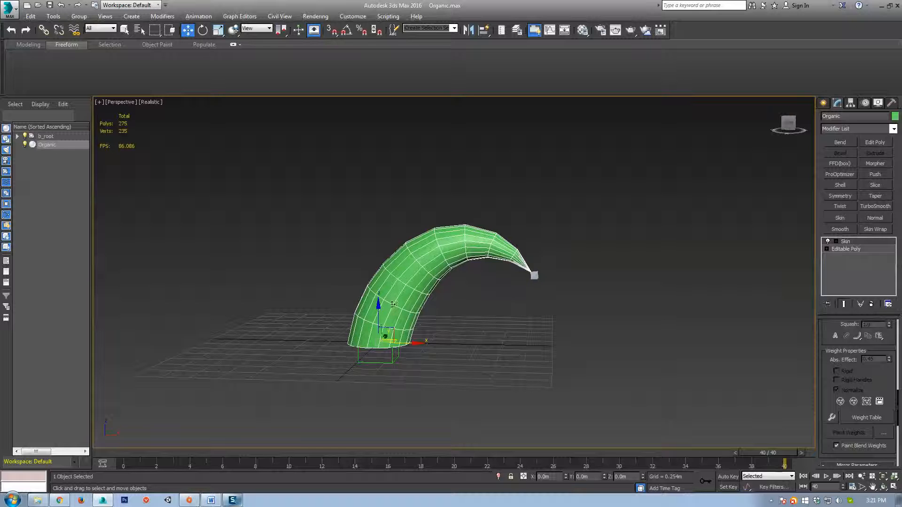
pyautogui.keyDown('alt'); pyautogui.moveTo(384, 311); pyautogui.dragTo(458, 342, button='middle'); pyautogui.keyUp('alt')
pyautogui.scroll(4, 519, 337)
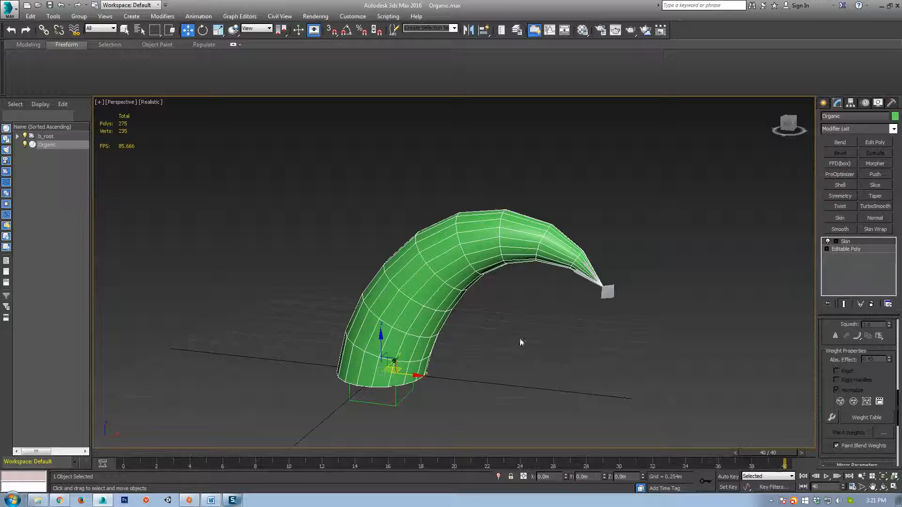
pyautogui.keyDown('alt'); pyautogui.moveTo(508, 315); pyautogui.dragTo(501, 357, button='middle'); pyautogui.keyUp('alt')
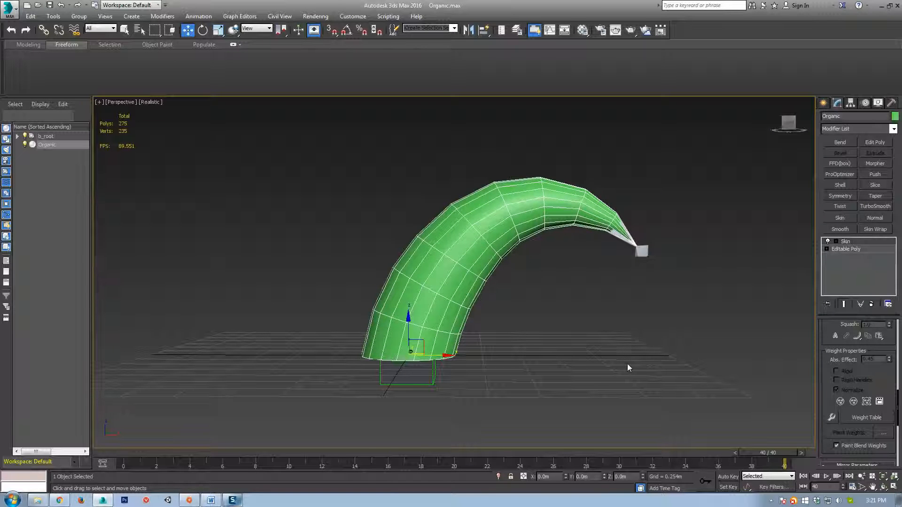
pyautogui.moveTo(632, 363); pyautogui.dragTo(613, 366, button='middle')
pyautogui.scroll(-3, 616, 365)
pyautogui.press('F3')
pyautogui.scroll(3, 632, 369)
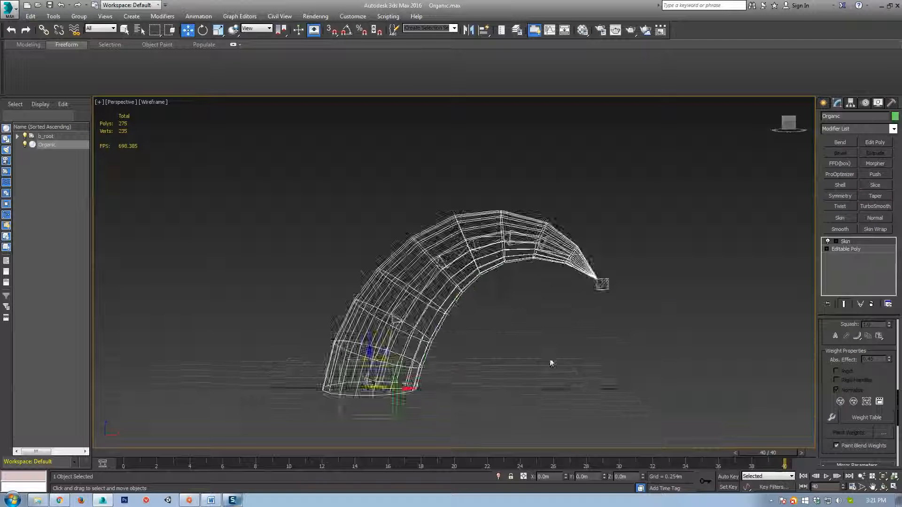
pyautogui.press('F3')
pyautogui.moveTo(552, 363); pyautogui.dragTo(579, 326, button='middle')
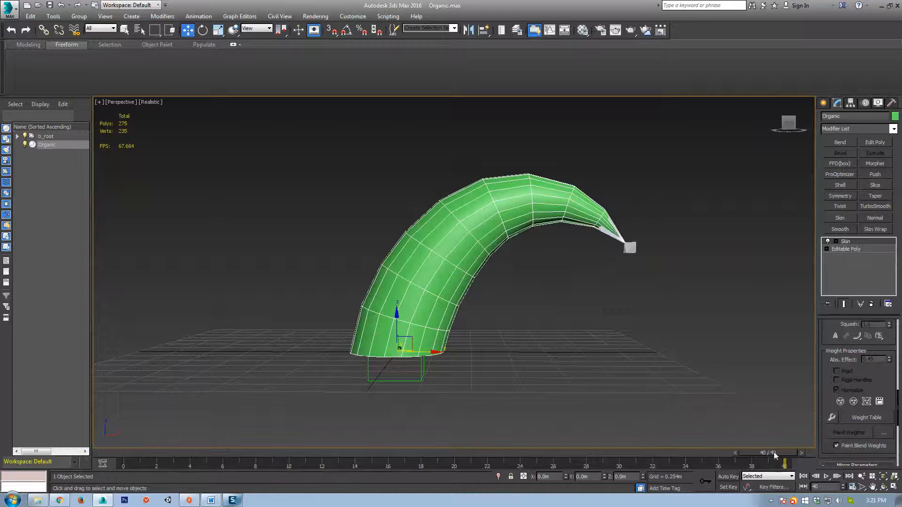
# Step: Examine the bone chain inside the mesh in wireframe at frames 31 and 27, ending in shaded display
pyautogui.moveTo(774, 454); pyautogui.dragTo(620, 458)
pyautogui.press('w')
pyautogui.moveTo(475, 333); pyautogui.dragTo(503, 374, button='middle')
pyautogui.press('F3')
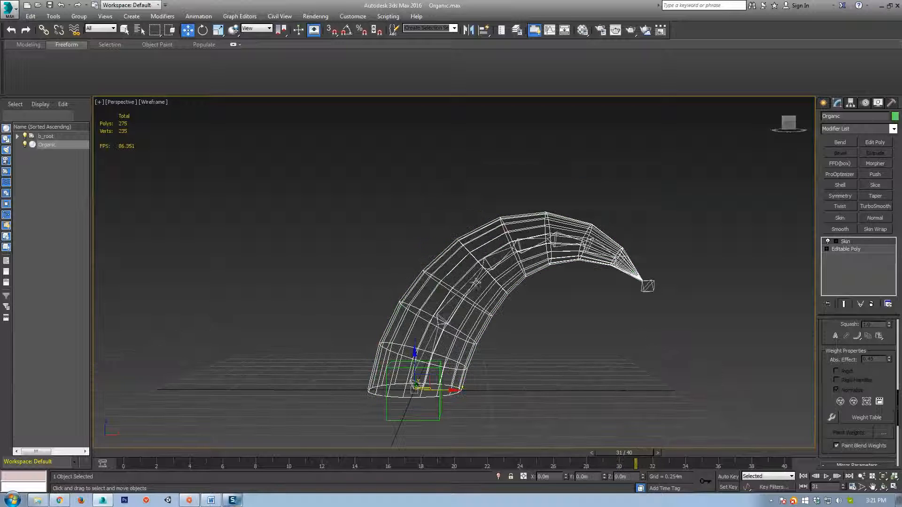
pyautogui.moveTo(476, 282); pyautogui.dragTo(464, 314, button='middle')
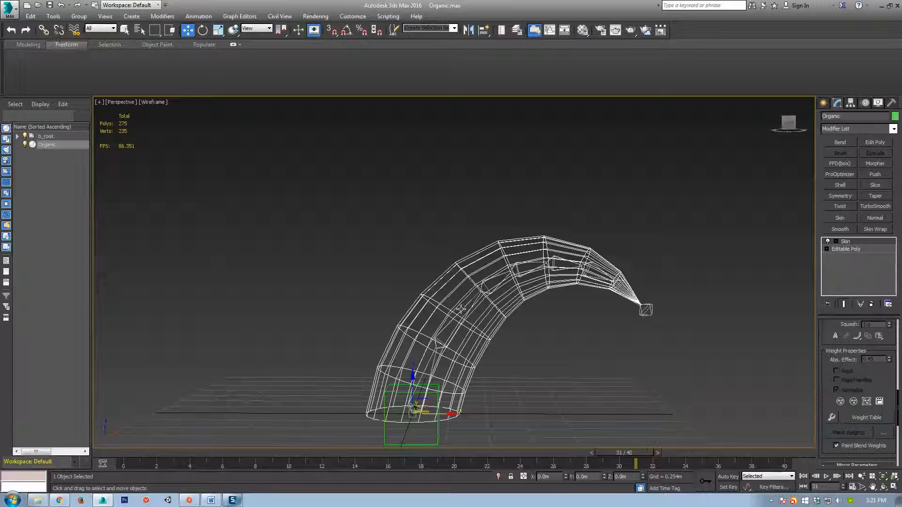
pyautogui.scroll(-2, 461, 309)
pyautogui.moveTo(637, 455); pyautogui.dragTo(579, 453)
pyautogui.press('w')
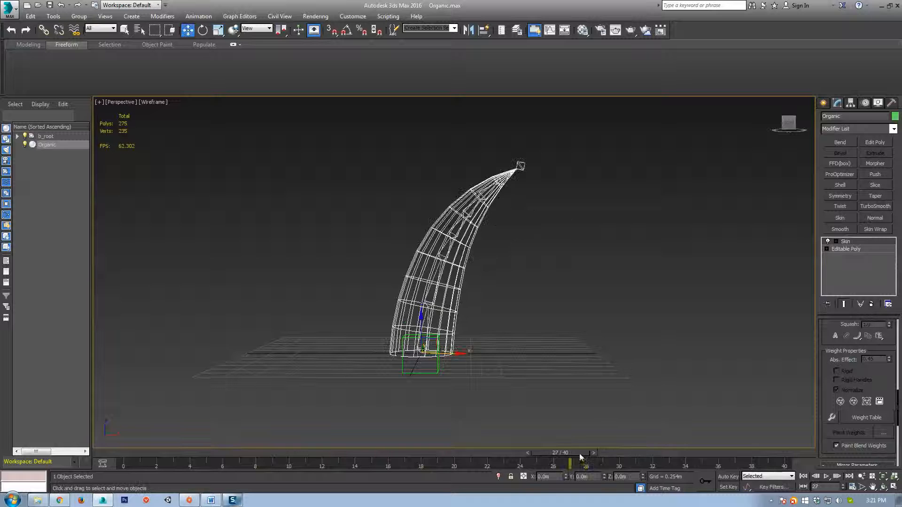
pyautogui.press('F3')
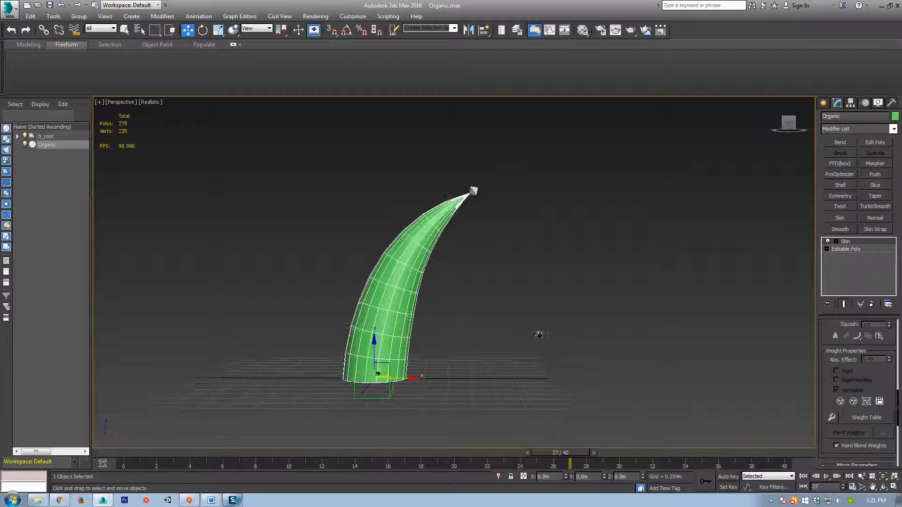
# Step: Return to frame 0 and inspect the lower part of the straight cone close up
pyautogui.moveTo(560, 452); pyautogui.dragTo(123, 455)
pyautogui.press('w')
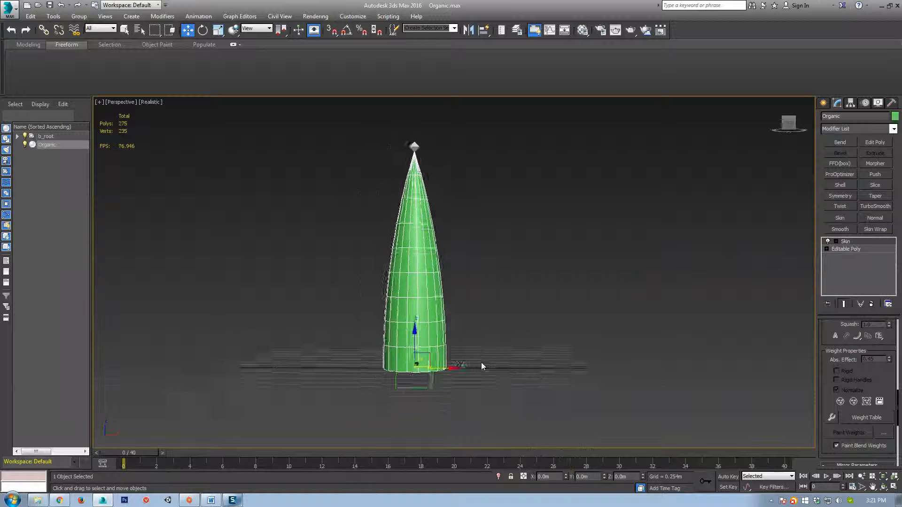
pyautogui.scroll(4, 481, 362)
pyautogui.moveTo(384, 295); pyautogui.dragTo(465, 320, button='middle')
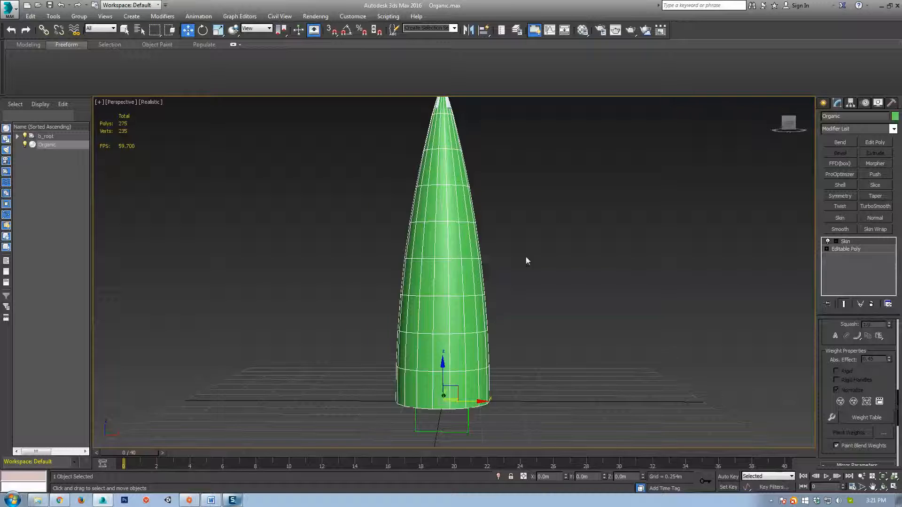
pyautogui.scroll(3, 525, 261)
pyautogui.keyDown('alt'); pyautogui.moveTo(519, 346); pyautogui.dragTo(457, 303, button='middle'); pyautogui.keyUp('alt')
pyautogui.scroll(-3, 457, 303)
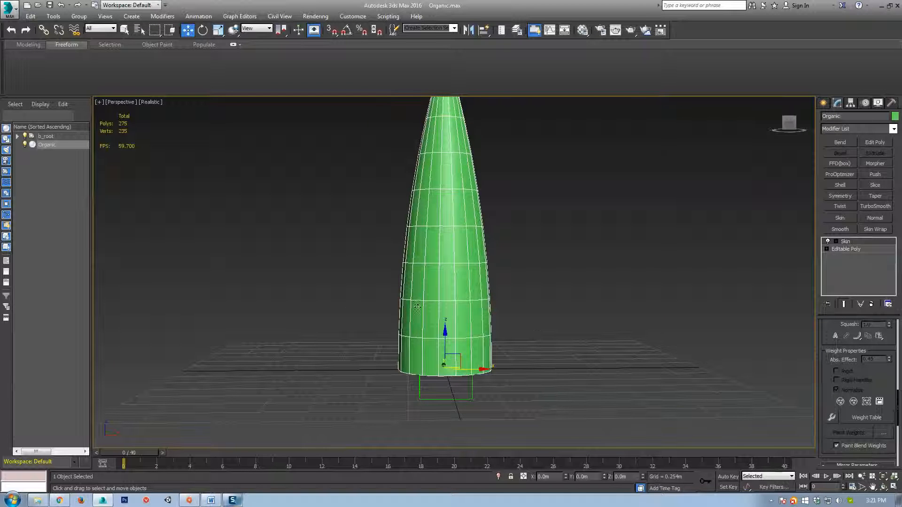
pyautogui.press('F3')
pyautogui.moveTo(505, 162); pyautogui.dragTo(343, 356)
pyautogui.press('F3')
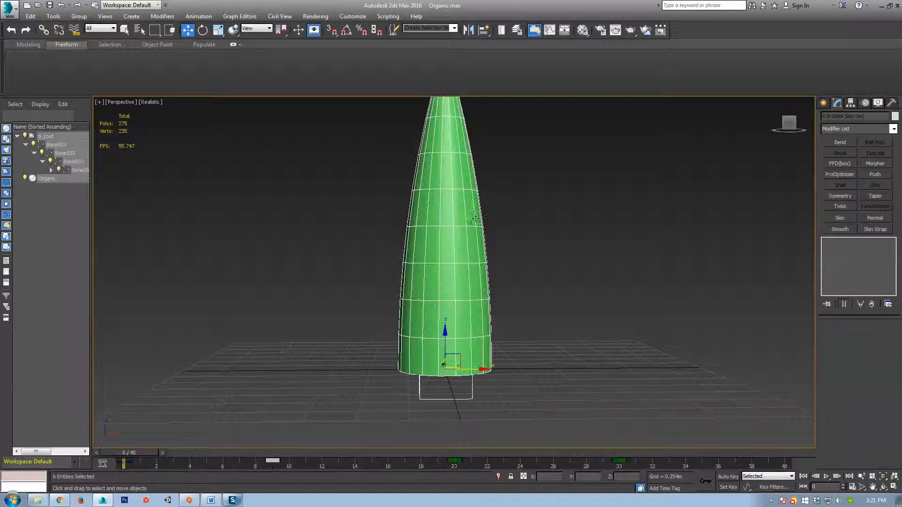
pyautogui.click(539, 294)
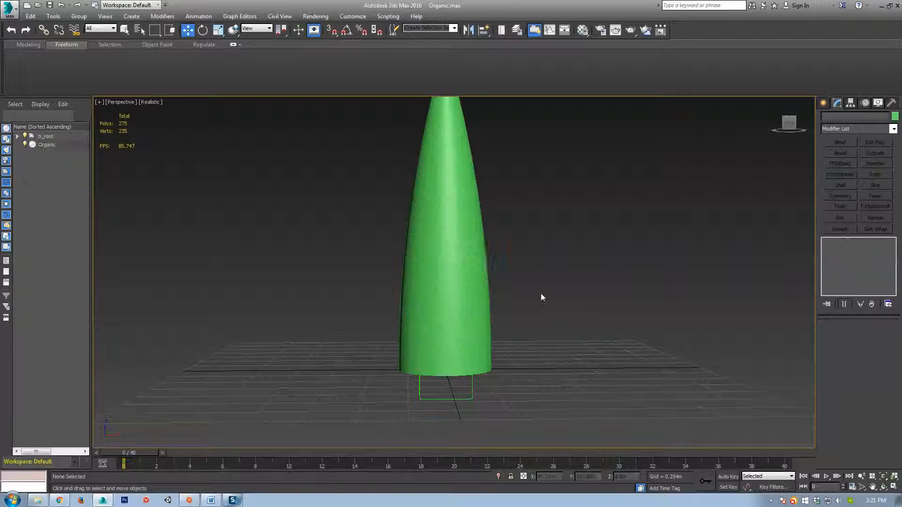
# Step: Select the Organic mesh and freeze it so only the bones remain selectable
pyautogui.click(452, 291)
pyautogui.rightClick(462, 245)
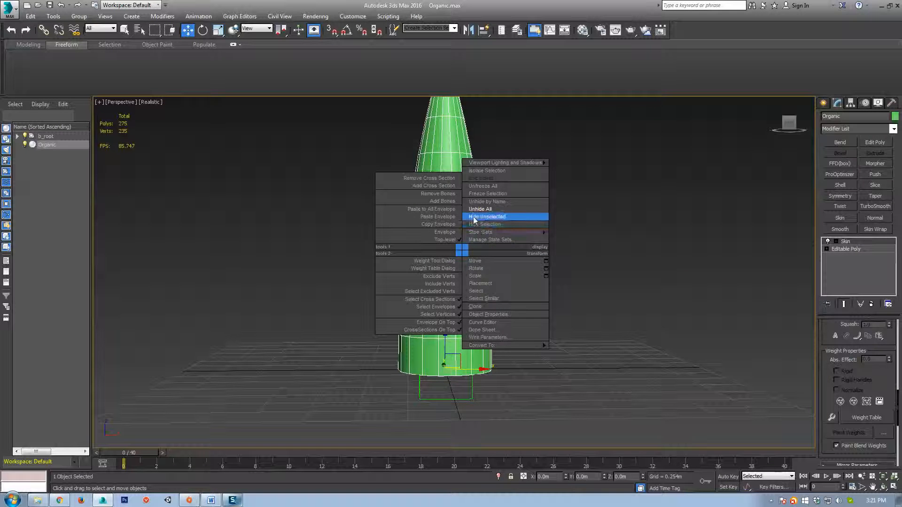
pyautogui.click(484, 194)
pyautogui.scroll(-3, 470, 297)
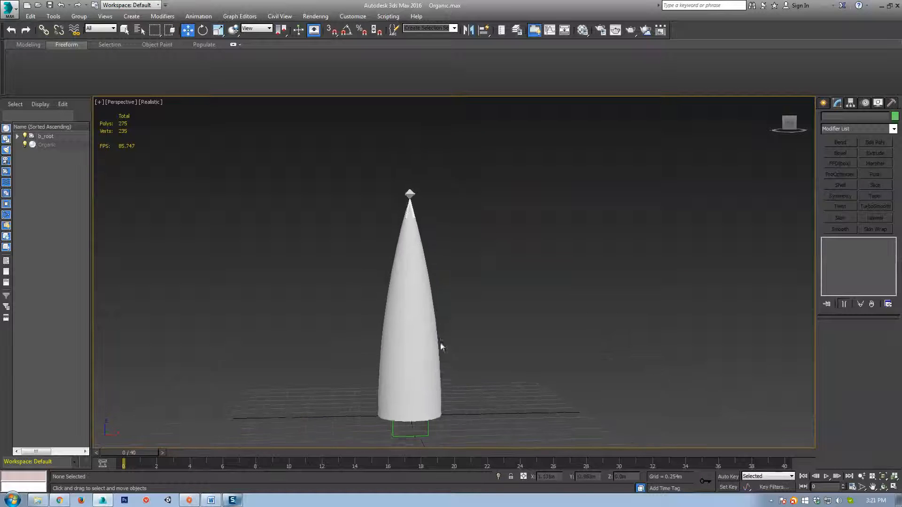
# Step: Go to frame 5, switch to the Front view in wireframe and select the bones of the chain
pyautogui.moveTo(124, 464); pyautogui.dragTo(207, 463)
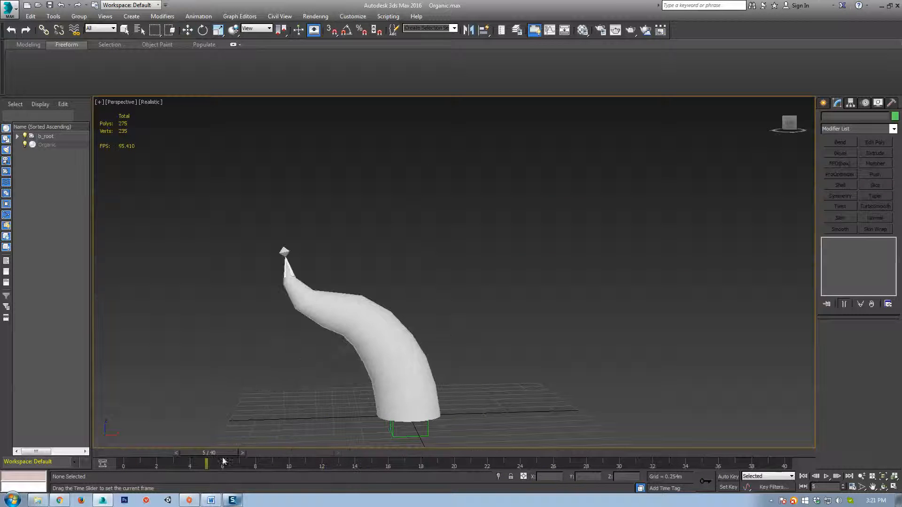
pyautogui.press('w')
pyautogui.moveTo(388, 355); pyautogui.dragTo(434, 291, button='middle')
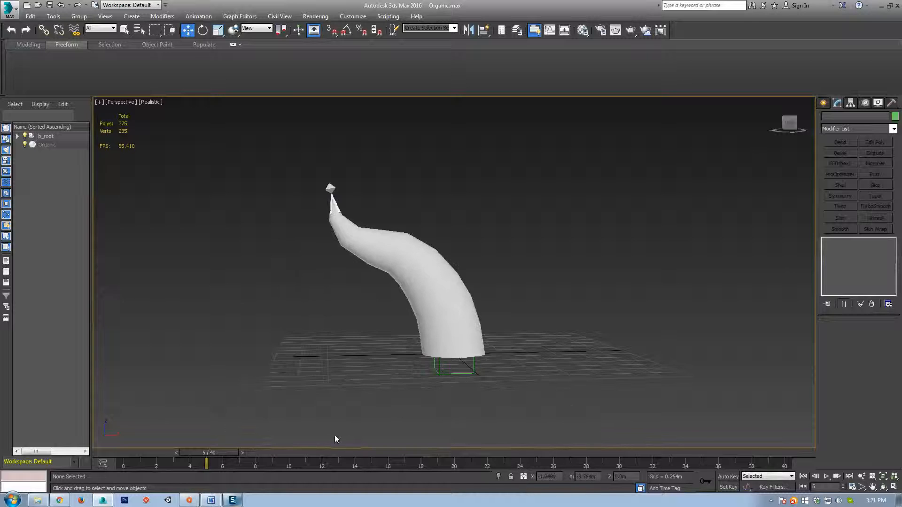
pyautogui.press('f')
pyautogui.press('F3')
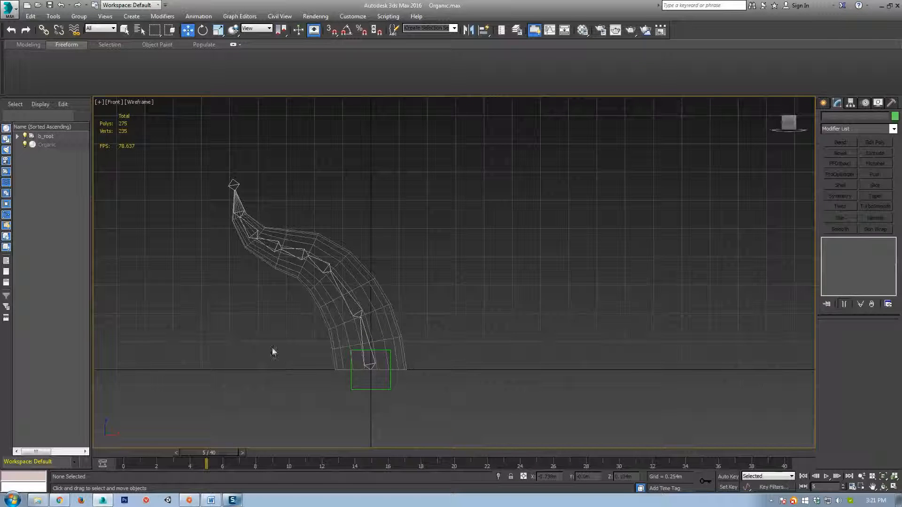
pyautogui.moveTo(410, 310); pyautogui.dragTo(410, 309)
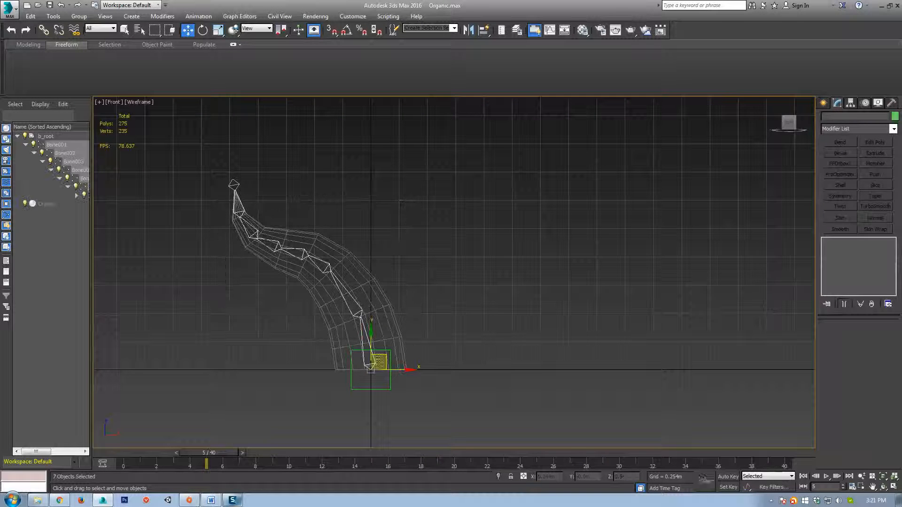
# Step: Go to frame 30, select the whole bone chain and move its frame 30 keys to frame 40
pyautogui.moveTo(220, 455); pyautogui.dragTo(635, 477)
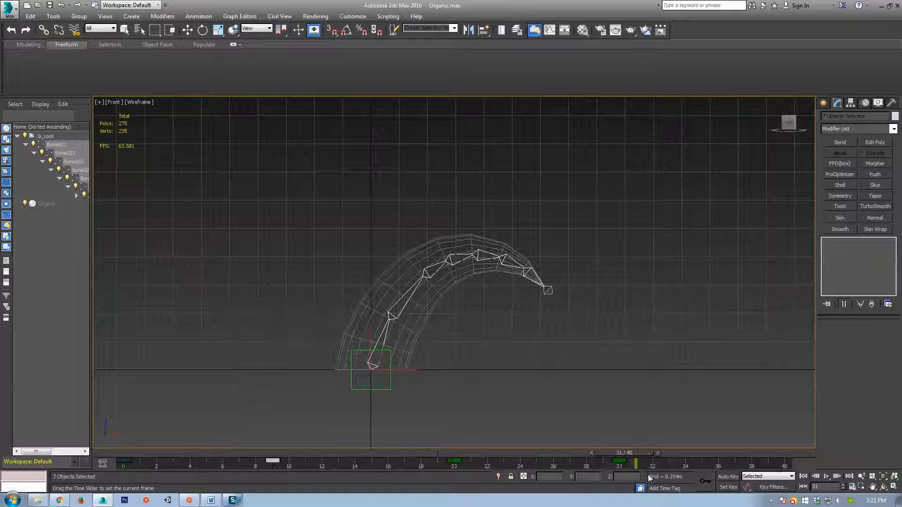
pyautogui.press('w')
pyautogui.moveTo(586, 382); pyautogui.dragTo(561, 375, button='middle')
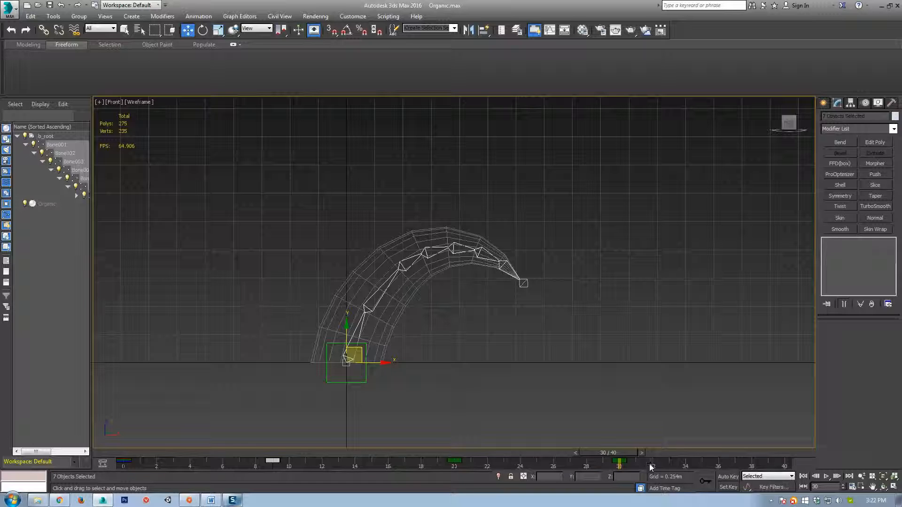
pyautogui.moveTo(567, 237); pyautogui.dragTo(331, 364)
pyautogui.moveTo(619, 461); pyautogui.dragTo(784, 461)
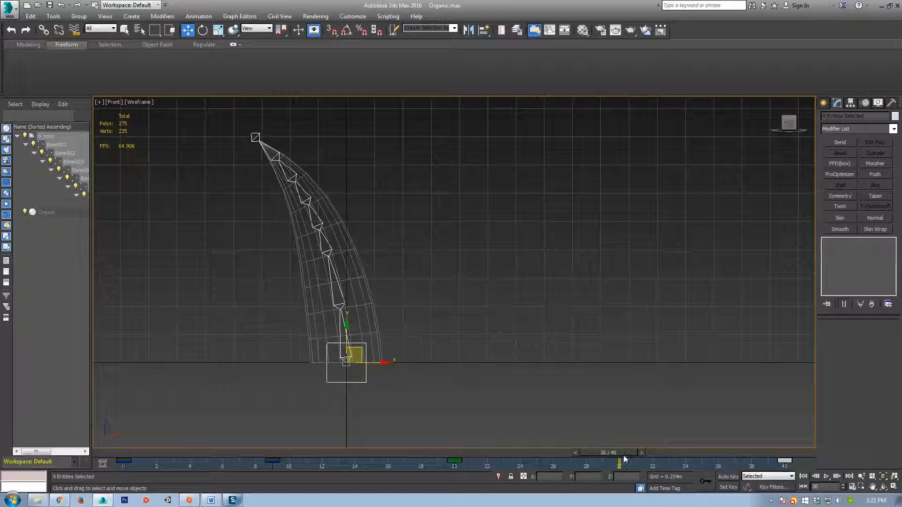
# Step: Turn on Auto Key and copy the bones' frame 40 keys to frame 30
pyautogui.click(734, 476)
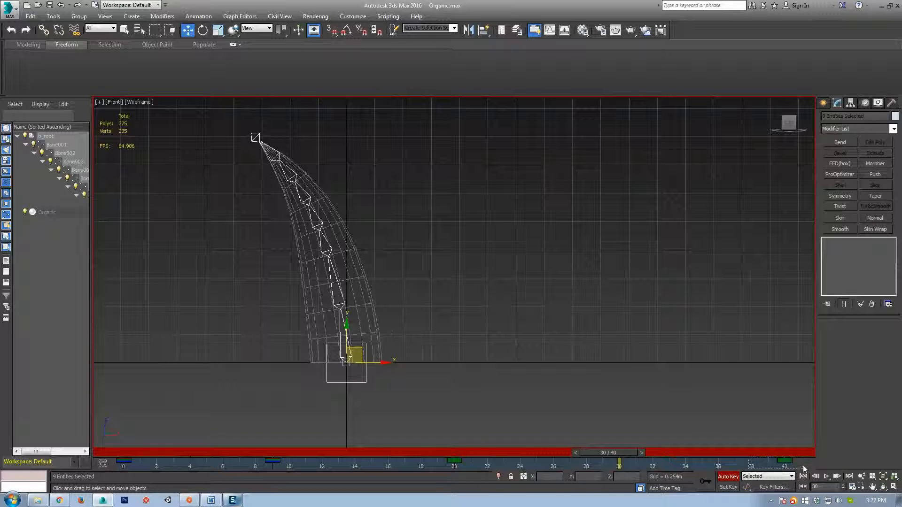
pyautogui.keyDown('shift'); pyautogui.moveTo(785, 461); pyautogui.dragTo(619, 463); pyautogui.keyUp('shift')
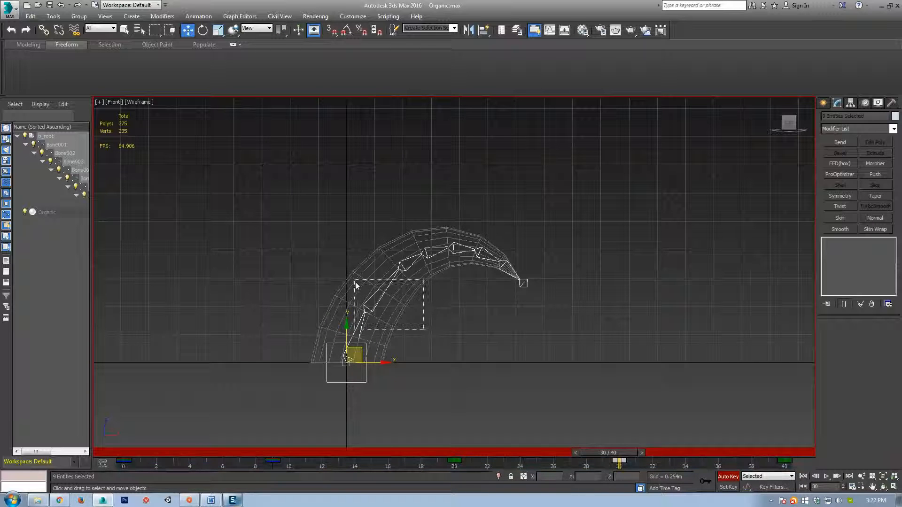
# Step: At frame 30, select the three bones toward the tip of the chain and rotate them upward
pyautogui.moveTo(355, 282); pyautogui.dragTo(354, 285)
pyautogui.doubleClick(348, 358)
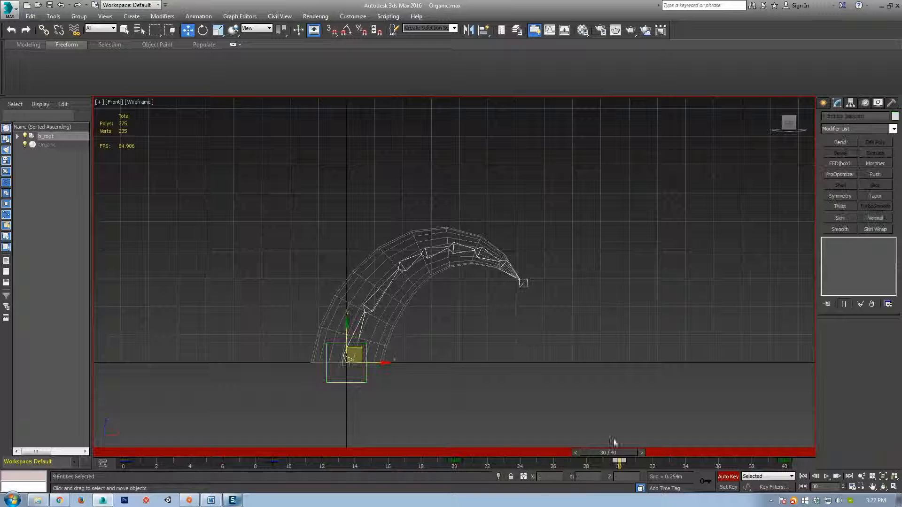
pyautogui.moveTo(611, 453)
pyautogui.mouseDown()
pyautogui.moveTo(276, 455)
pyautogui.moveTo(613, 462)
pyautogui.mouseUp()
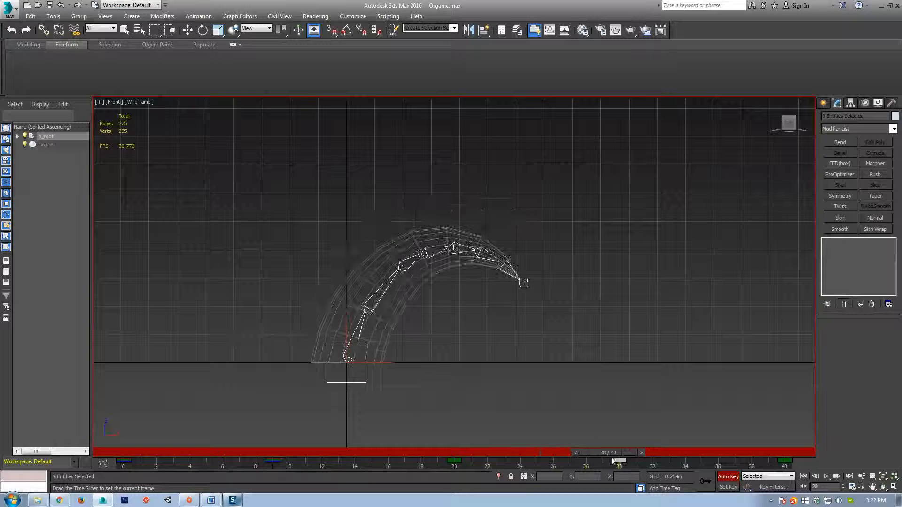
pyautogui.press('w')
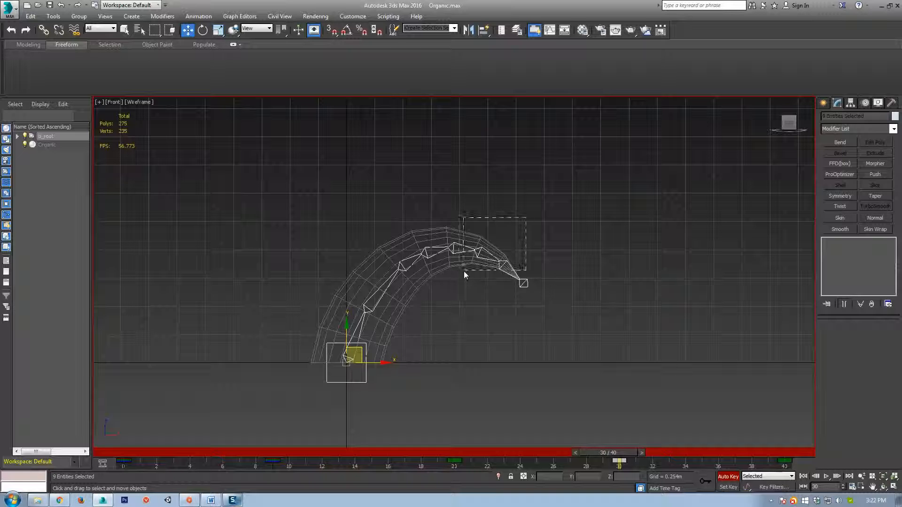
pyautogui.moveTo(463, 272); pyautogui.dragTo(460, 271)
pyautogui.press('e')
pyautogui.moveTo(478, 229); pyautogui.dragTo(471, 184)
# Step: Go to frame 40, select the seven bones above the root and rotate them to adjust the bent pose
pyautogui.moveTo(622, 458); pyautogui.dragTo(799, 463)
pyautogui.press('e')
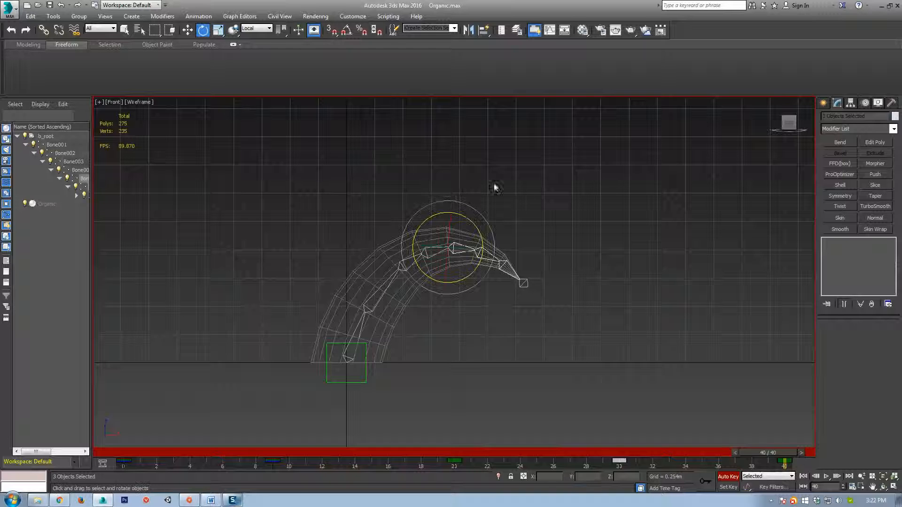
pyautogui.moveTo(316, 179); pyautogui.dragTo(505, 334)
pyautogui.moveTo(372, 342); pyautogui.dragTo(378, 354)
pyautogui.moveTo(762, 452)
pyautogui.mouseDown()
pyautogui.moveTo(235, 452)
pyautogui.moveTo(475, 463)
pyautogui.moveTo(756, 458)
pyautogui.moveTo(349, 441)
pyautogui.moveTo(221, 452)
pyautogui.moveTo(667, 453)
pyautogui.moveTo(252, 424)
pyautogui.moveTo(127, 453)
pyautogui.moveTo(679, 443)
pyautogui.moveTo(770, 453)
pyautogui.mouseUp()
# Step: Switch to shaded display, extend the timeline to frame 50 and key the bones' straight starting pose there
pyautogui.press('F3')
pyautogui.keyDown('ctrl'); pyautogui.keyDown('alt'); pyautogui.moveTo(730, 465); pyautogui.dragTo(439, 452, button='right'); pyautogui.keyUp('alt'); pyautogui.keyUp('ctrl')
pyautogui.moveTo(585, 452); pyautogui.dragTo(295, 476)
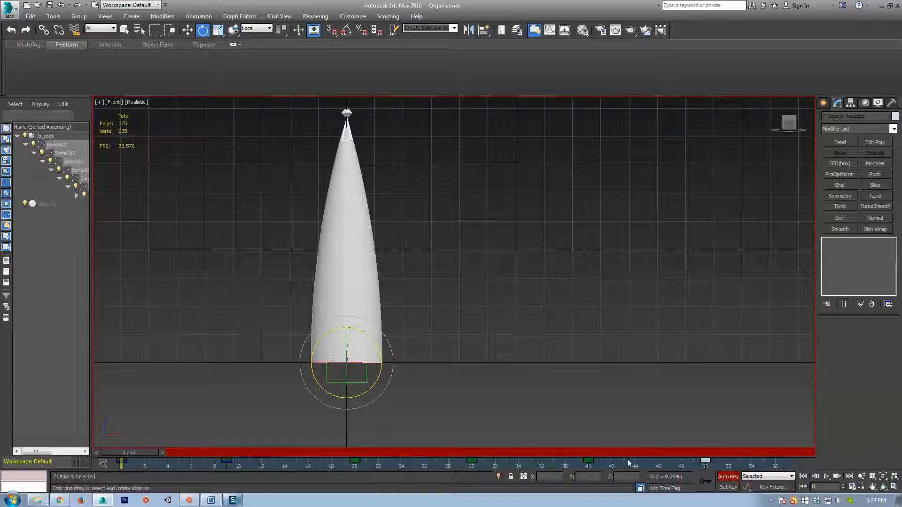
pyautogui.keyDown('ctrl'); pyautogui.keyDown('alt'); pyautogui.moveTo(628, 463); pyautogui.dragTo(704, 470, button='right'); pyautogui.keyUp('alt'); pyautogui.keyUp('ctrl')
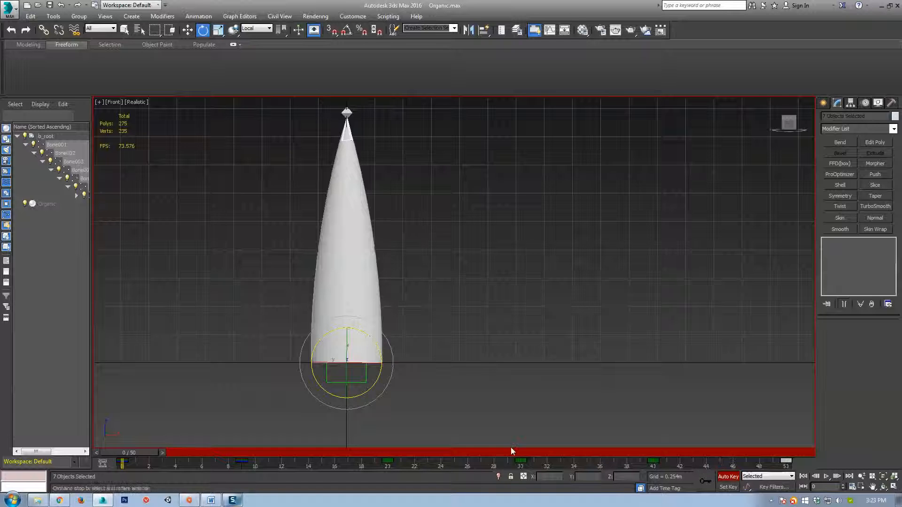
# Step: Play back the animation to check the bending motion, stop it and turn off Auto Key
pyautogui.press('/')
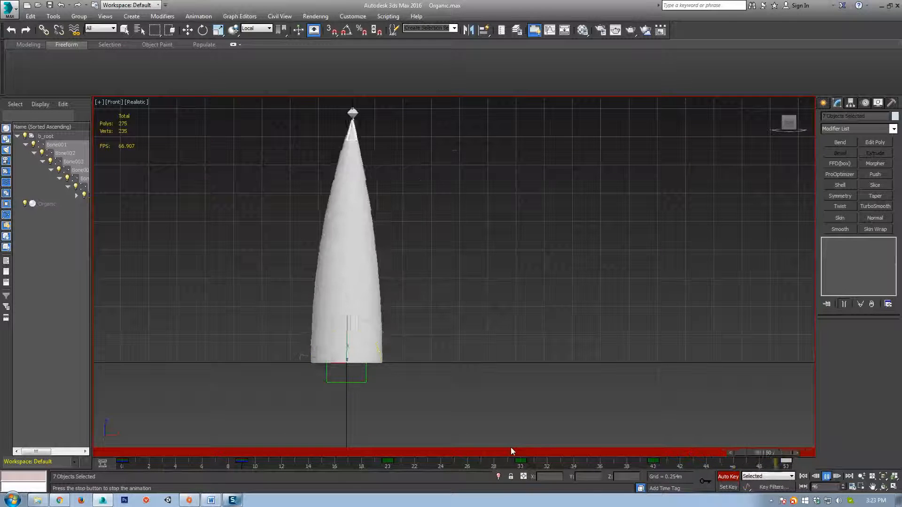
pyautogui.press('e')
pyautogui.click(729, 475)
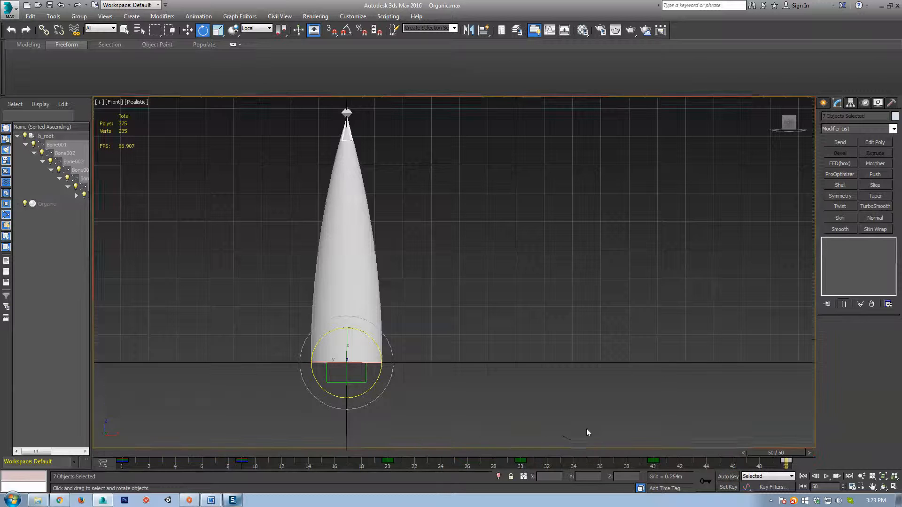
# Step: Switch to the Perspective view and unfreeze the Organic mesh
pyautogui.scroll(-3, 444, 299)
pyautogui.keyDown('alt'); pyautogui.moveTo(366, 332); pyautogui.dragTo(378, 306, button='middle'); pyautogui.keyUp('alt')
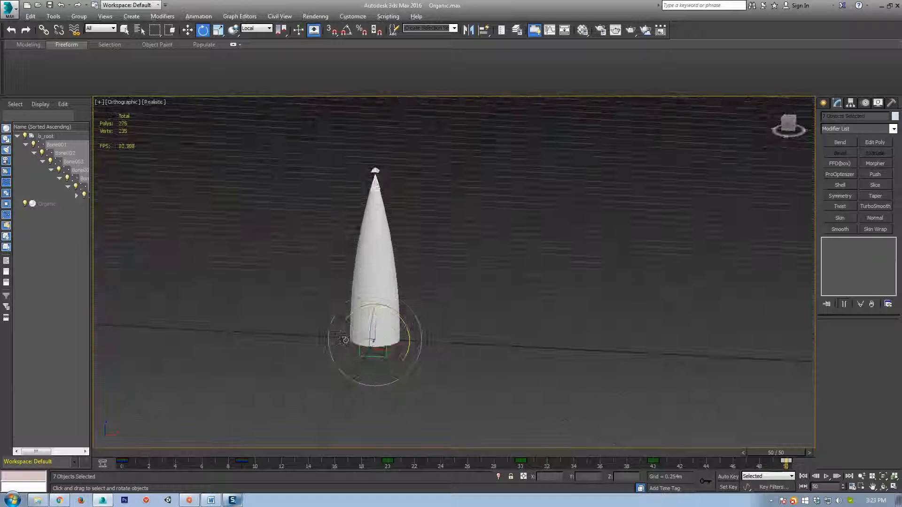
pyautogui.scroll(2, 340, 333)
pyautogui.keyDown('alt'); pyautogui.moveTo(272, 334); pyautogui.dragTo(320, 331, button='middle'); pyautogui.keyUp('alt')
pyautogui.scroll(2, 320, 334)
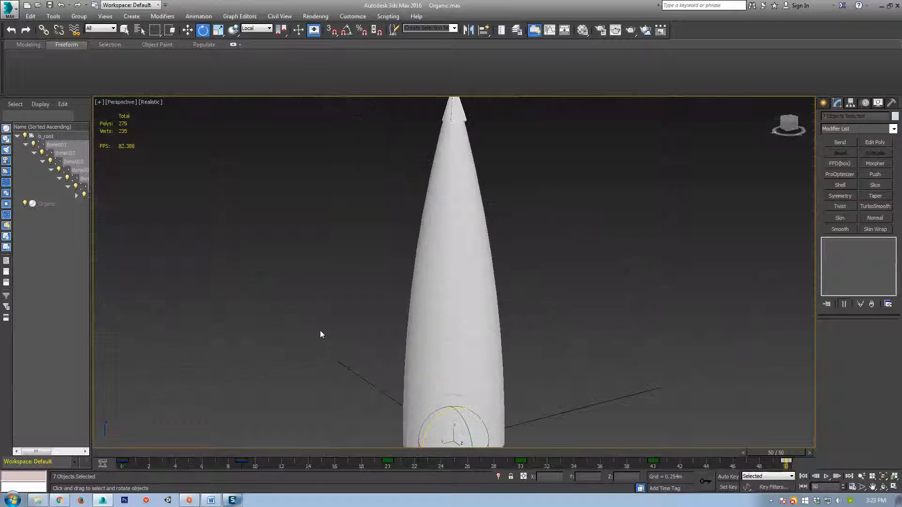
pyautogui.scroll(-4, 364, 296)
pyautogui.press('p')
pyautogui.scroll(3, 416, 299)
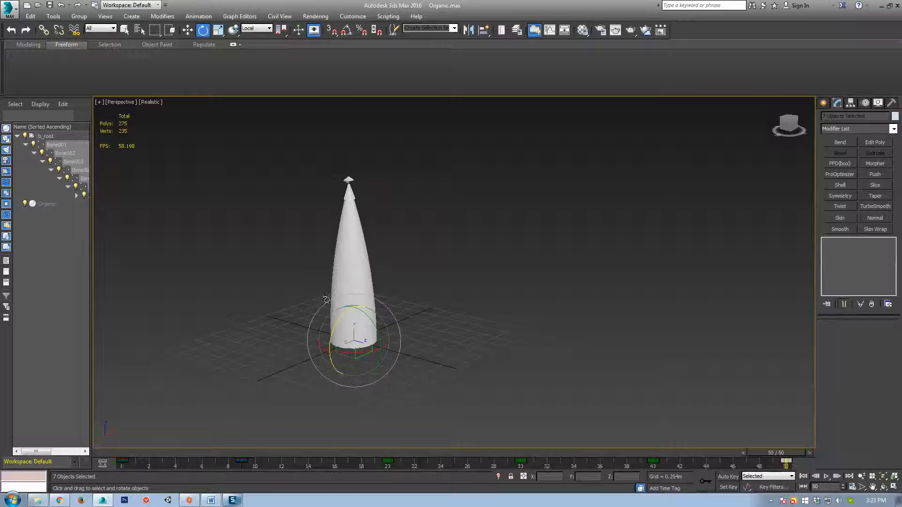
pyautogui.rightClick(406, 255)
pyautogui.click(417, 214)
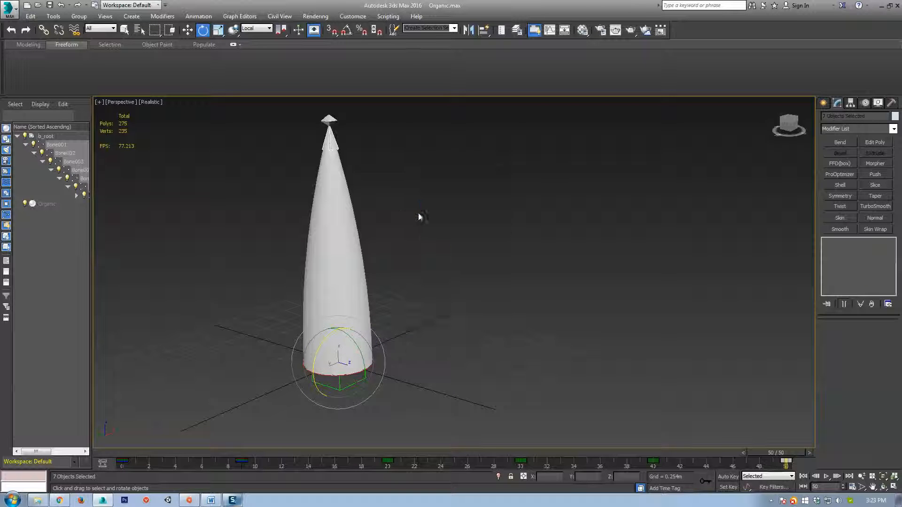
pyautogui.click(343, 210)
pyautogui.rightClick(427, 206)
pyautogui.click(439, 142)
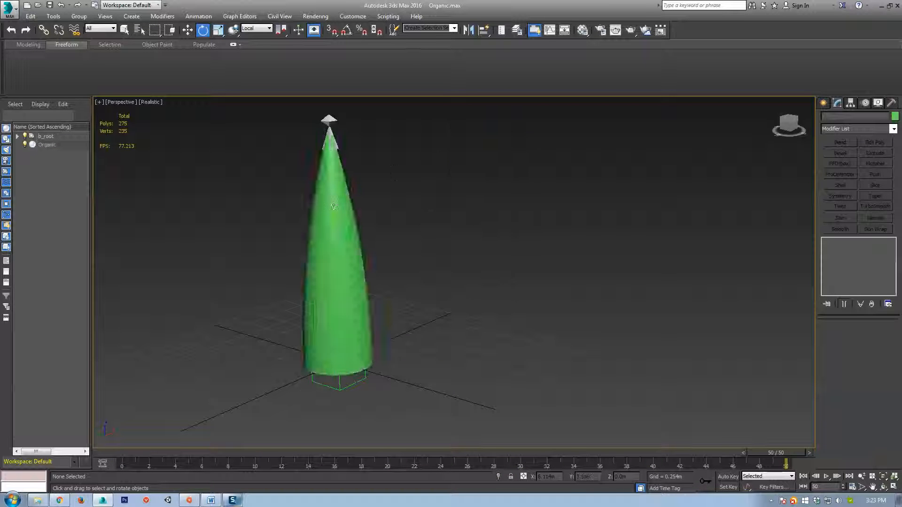
# Step: Select the Organic mesh and turn on edged faces in the shaded view
pyautogui.click(347, 193)
pyautogui.moveTo(376, 245); pyautogui.dragTo(452, 281, button='middle')
pyautogui.press('F4')
pyautogui.scroll(3, 503, 294)
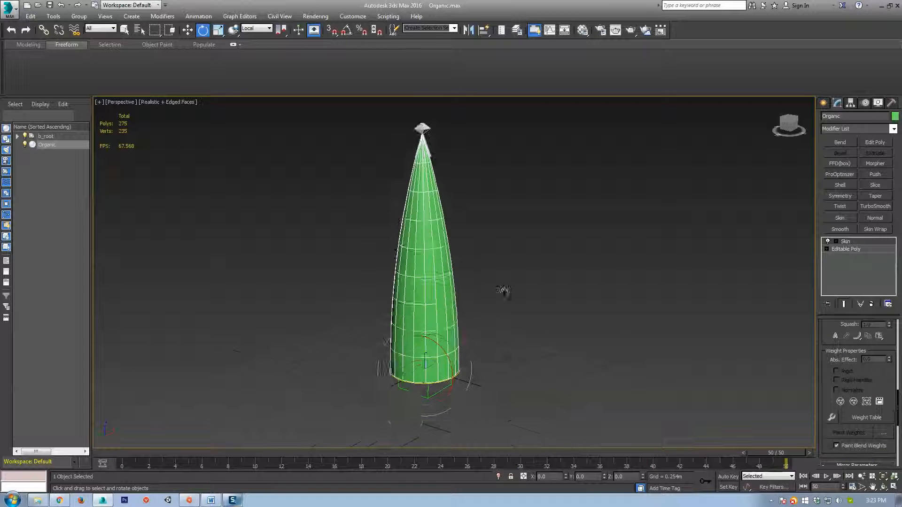
# Step: Try converting the skinned Organic mesh to an Editable Poly, scrub to frame 42 and undo the conversion
pyautogui.rightClick(371, 248)
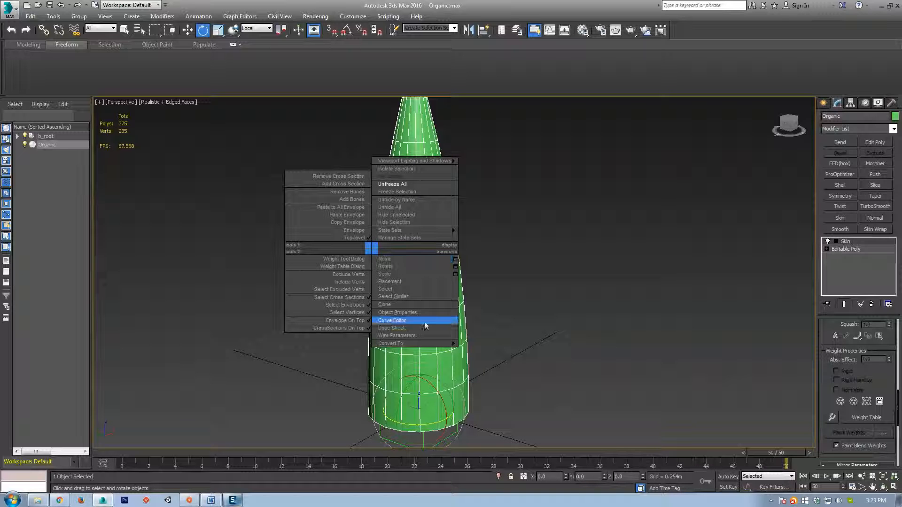
pyautogui.moveTo(408, 343)
pyautogui.click(523, 352)
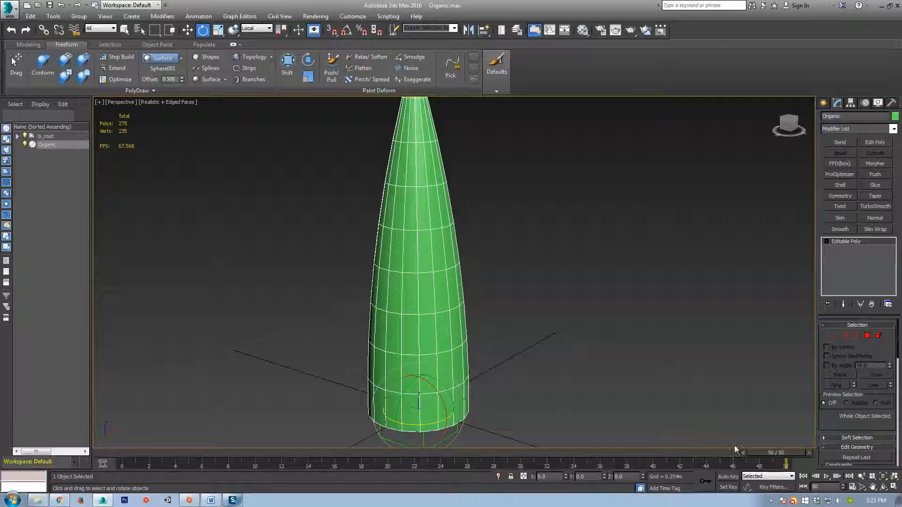
pyautogui.moveTo(766, 452); pyautogui.dragTo(678, 441)
pyautogui.hotkey('ctrl', 'z')
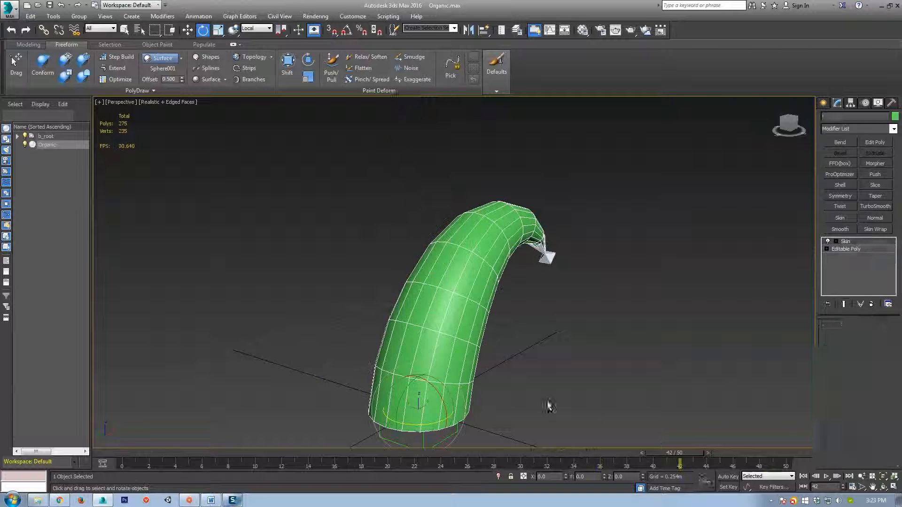
# Step: Examine the bent Organic mesh's deformation at frame 42 from several angles and distances
pyautogui.keyDown('alt'); pyautogui.moveTo(436, 314); pyautogui.dragTo(427, 285, button='middle'); pyautogui.keyUp('alt')
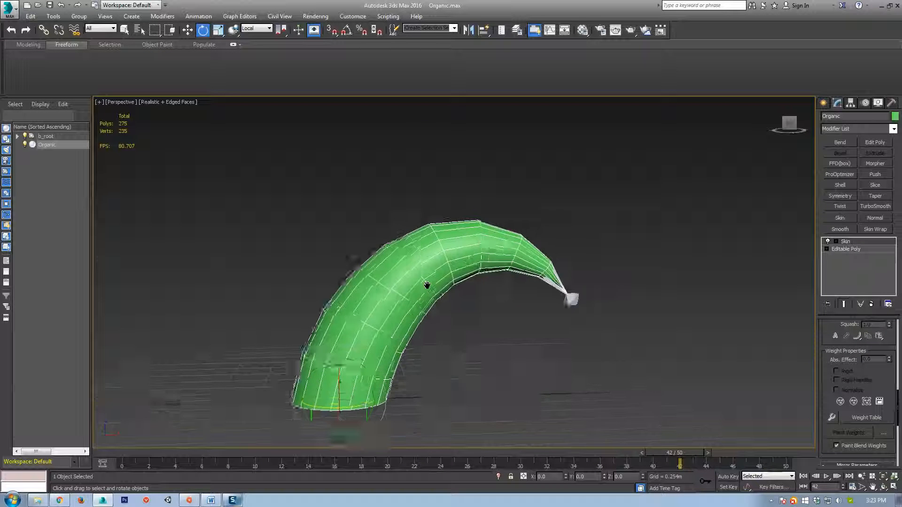
pyautogui.scroll(-2, 435, 320)
pyautogui.scroll(4, 447, 276)
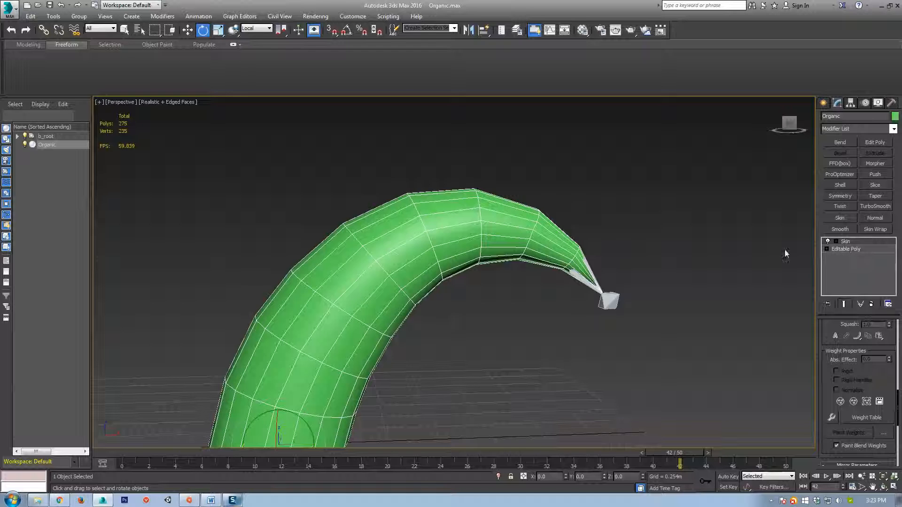
pyautogui.scroll(-2, 686, 274)
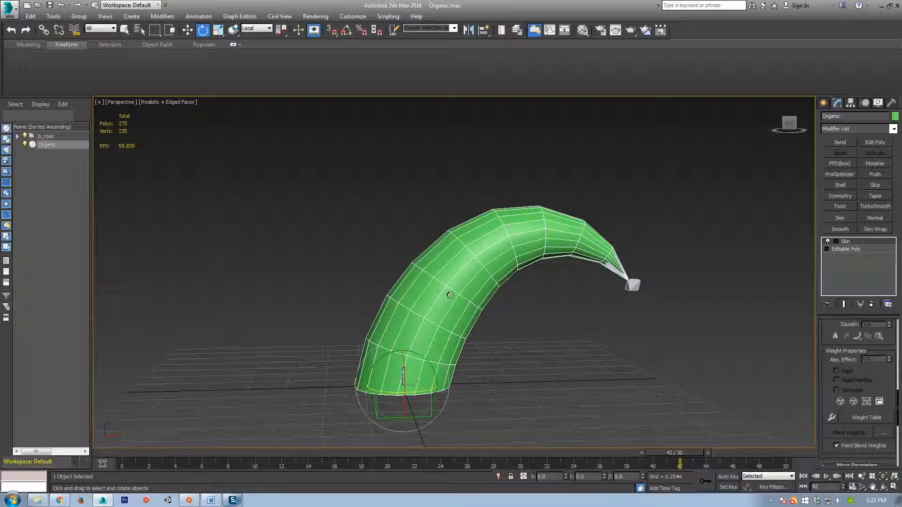
pyautogui.moveTo(469, 326)
pyautogui.keyDown('alt'); pyautogui.mouseDown(button='middle')
pyautogui.moveTo(460, 287)
pyautogui.moveTo(465, 331)
pyautogui.mouseUp(button='middle'); pyautogui.keyUp('alt')
pyautogui.moveTo(548, 301); pyautogui.dragTo(509, 312, button='middle')
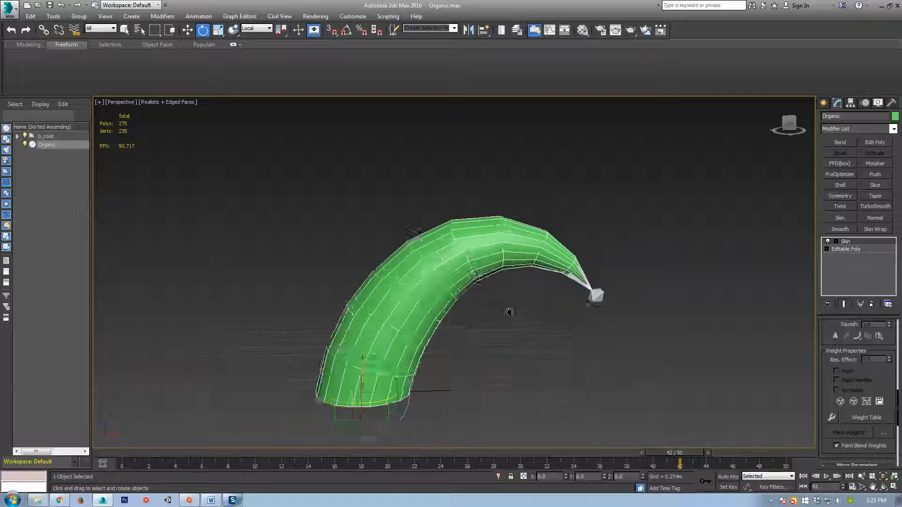
pyautogui.scroll(-2, 466, 322)
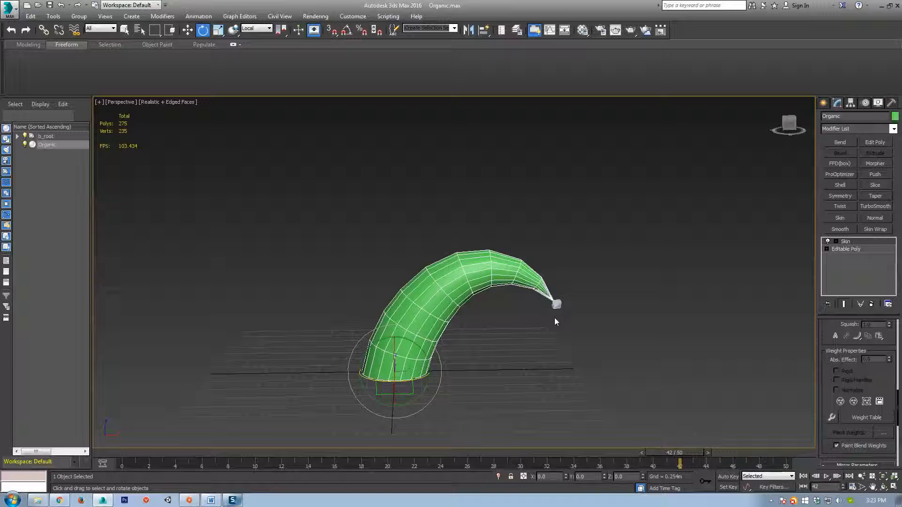